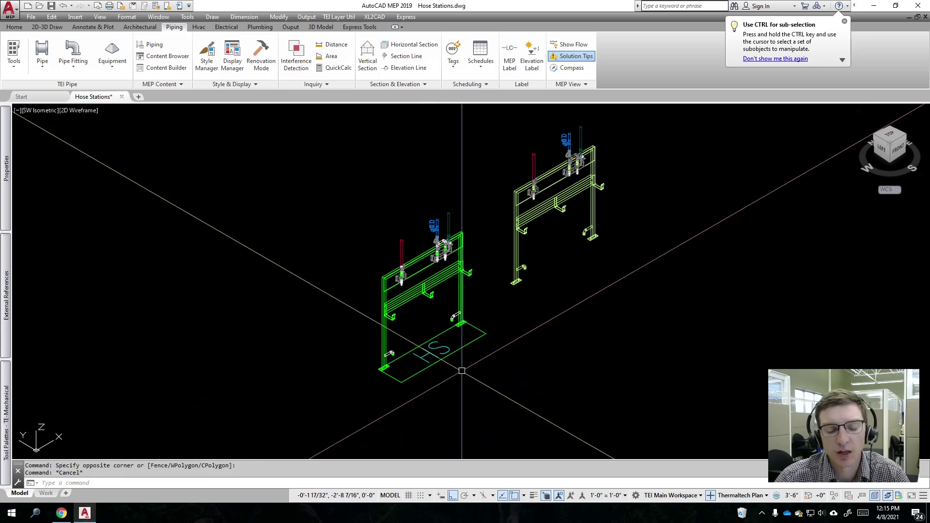
Step: Examine the hose station blocks and the finished multi-view part in the isometric and top views
{"action": "left_click", "coordinate": [421, 351]}
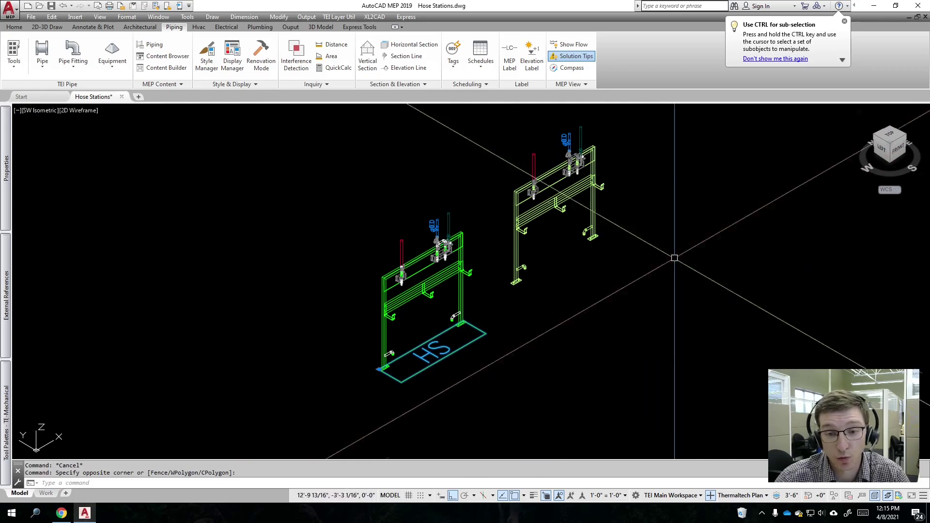
{"action": "key", "text": "Escape"}
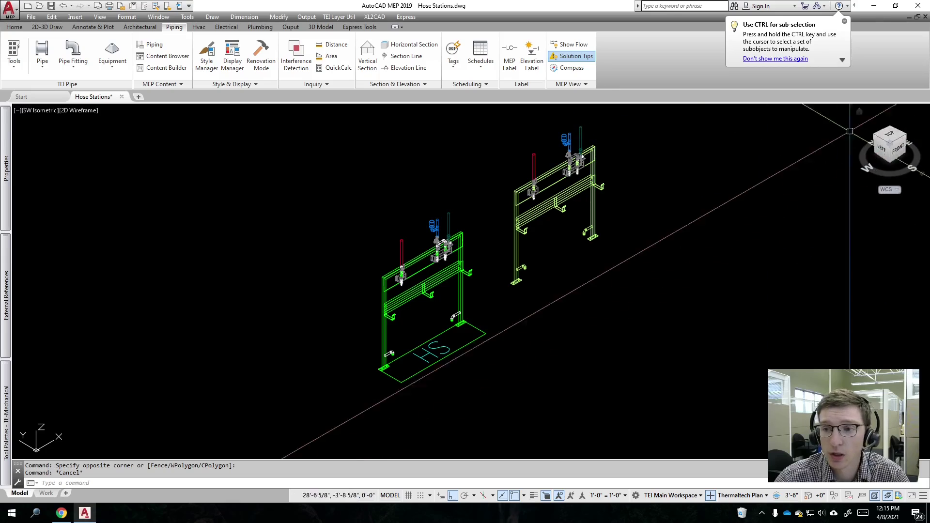
{"action": "left_click", "coordinate": [588, 228]}
{"action": "key", "text": "Escape"}
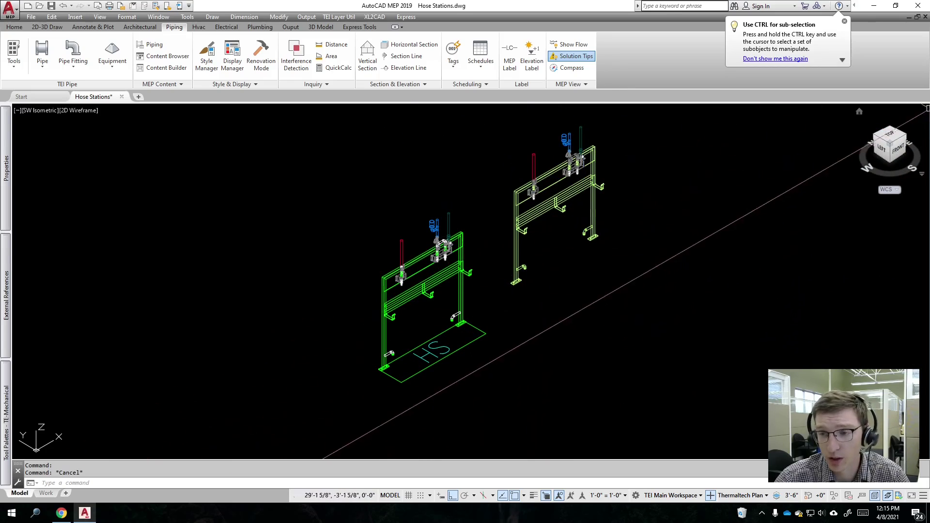
{"action": "left_click", "coordinate": [890, 135]}
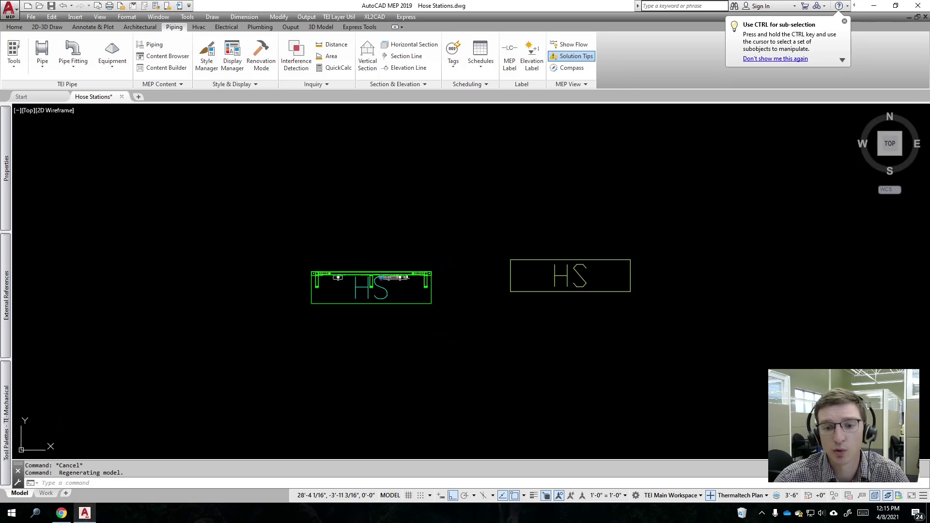
{"action": "left_click", "coordinate": [483, 247]}
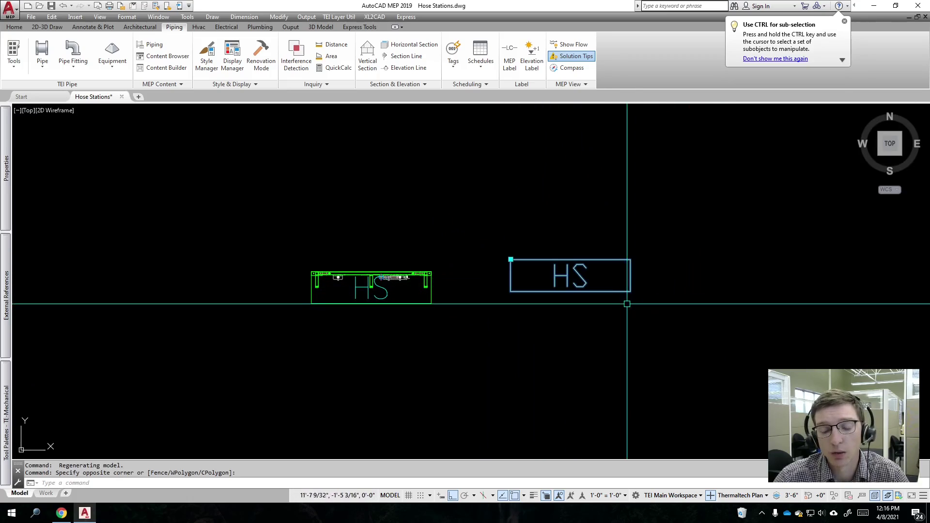
{"action": "key", "text": "Escape"}
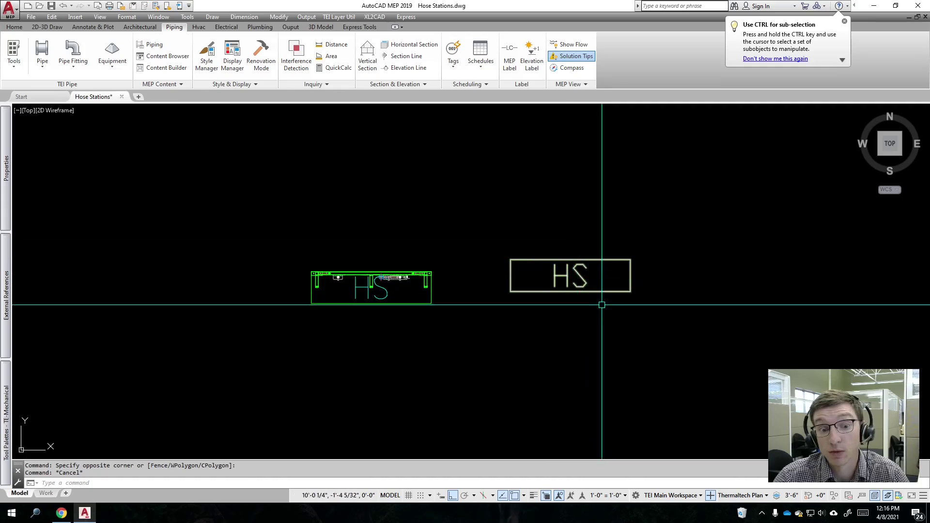
Step: Erase the finished hose station multi-view part, leaving only the separate source blocks
{"action": "middle_click_drag", "start_coordinate": [602, 305], "coordinate": [497, 250], "text": "shift"}
{"action": "scroll", "coordinate": [575, 239], "scroll_direction": "up", "scroll_amount": 3}
{"action": "left_click_drag", "start_coordinate": [497, 250], "coordinate": [465, 233]}
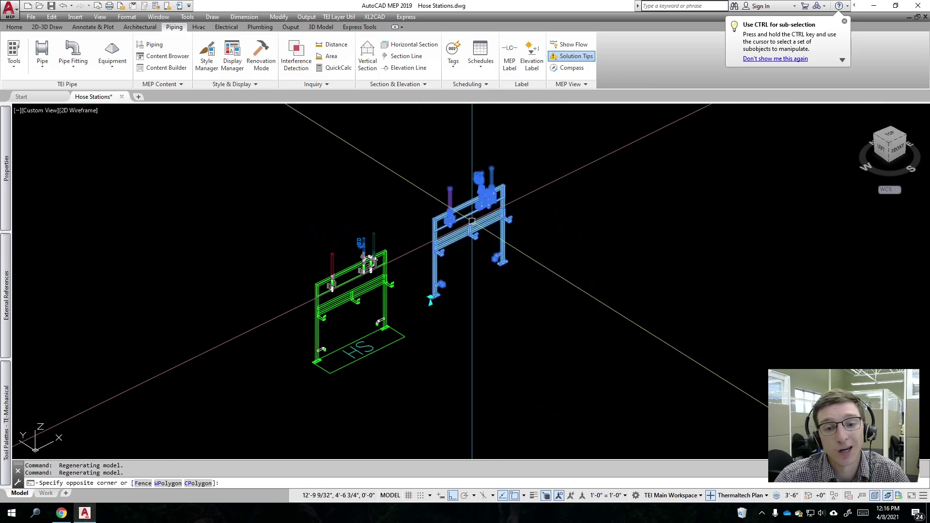
{"action": "type", "text": "e"}
{"action": "key", "text": "Return"}
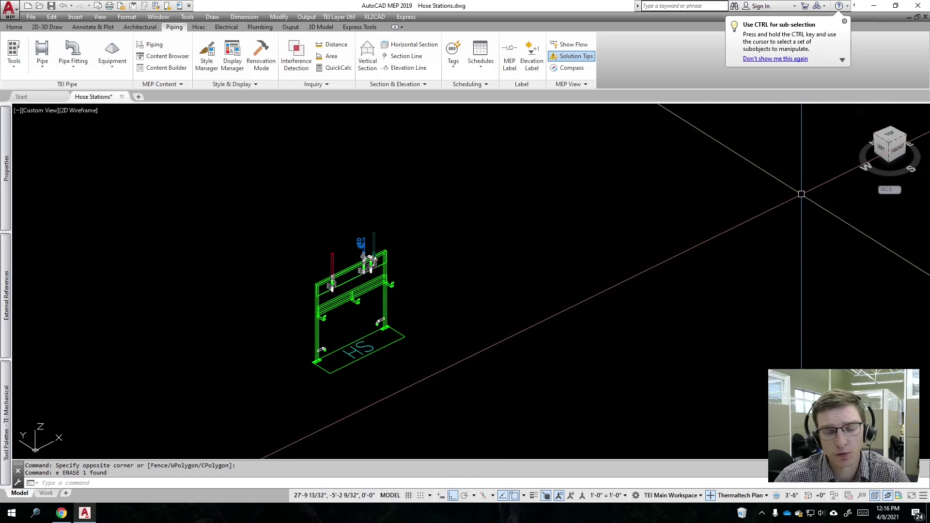
Step: View the remaining hose station from the front and return to an isometric view
{"action": "left_click", "coordinate": [897, 148]}
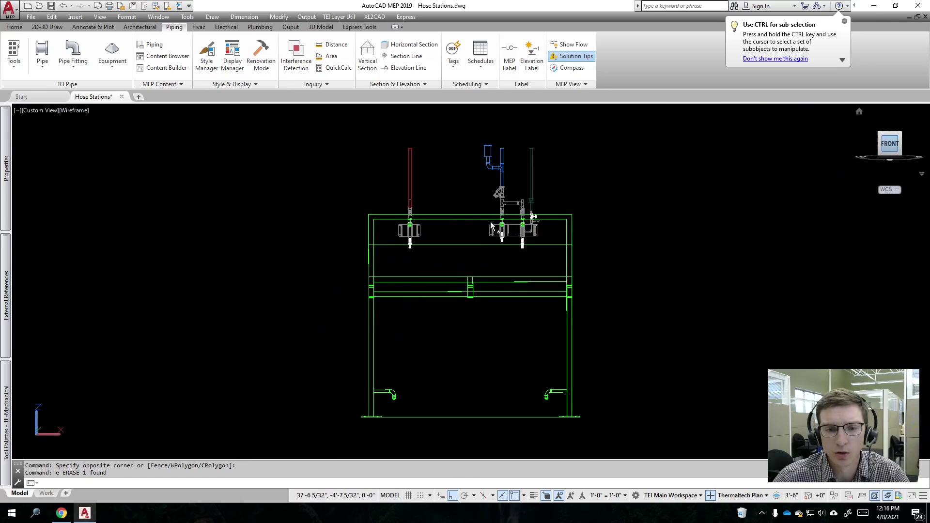
{"action": "scroll", "coordinate": [576, 247], "scroll_direction": "down", "scroll_amount": 3}
{"action": "middle_click_drag", "start_coordinate": [656, 278], "coordinate": [535, 297]}
{"action": "left_click", "coordinate": [538, 296]}
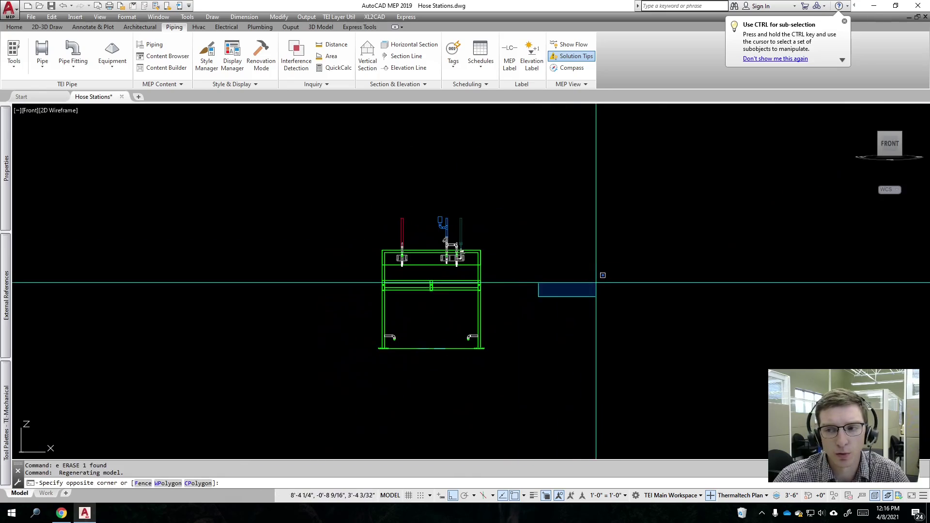
{"action": "scroll", "coordinate": [554, 285], "scroll_direction": "down", "scroll_amount": 5}
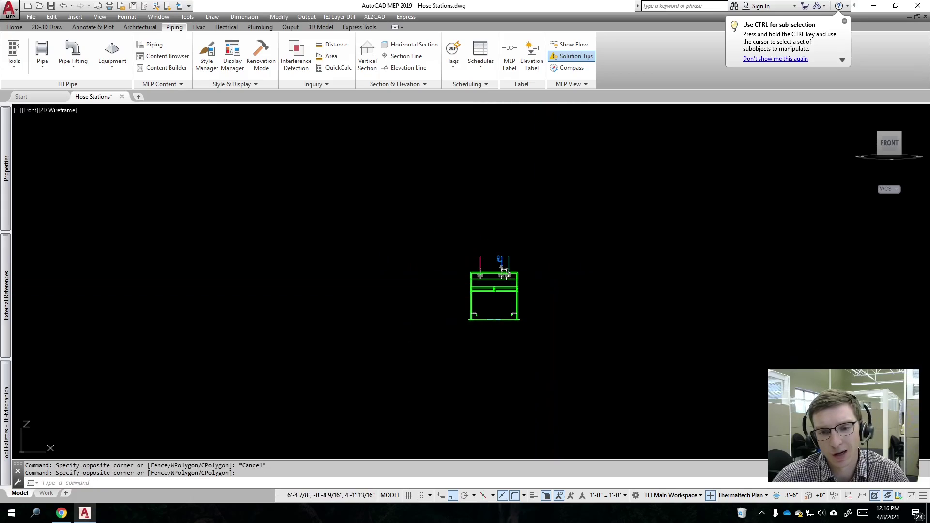
{"action": "middle_click_drag", "start_coordinate": [552, 286], "coordinate": [501, 308], "text": "shift"}
{"action": "scroll", "coordinate": [514, 291], "scroll_direction": "up", "scroll_amount": 1}
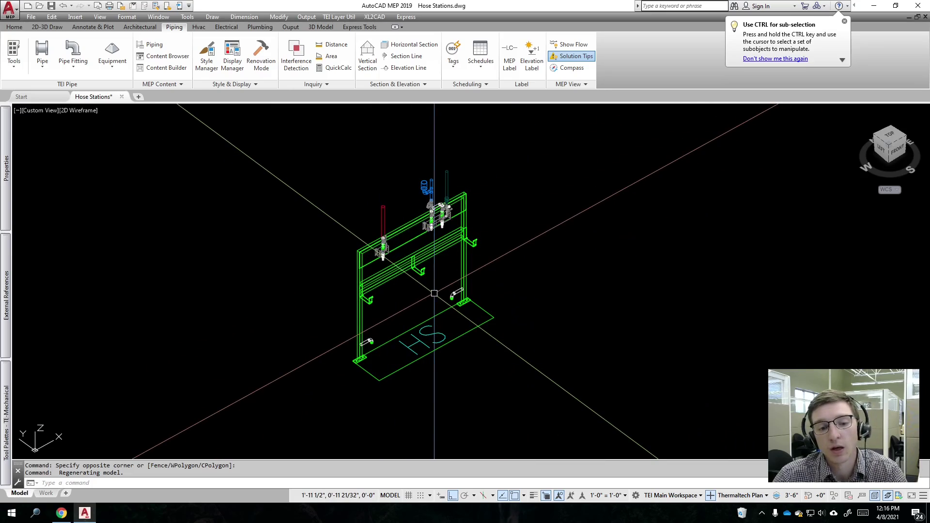
Step: Examine the flat HS block and the Convert To options for the 3D hose station block, including Multi-view Part
{"action": "left_click", "coordinate": [458, 388]}
{"action": "left_click", "coordinate": [409, 342]}
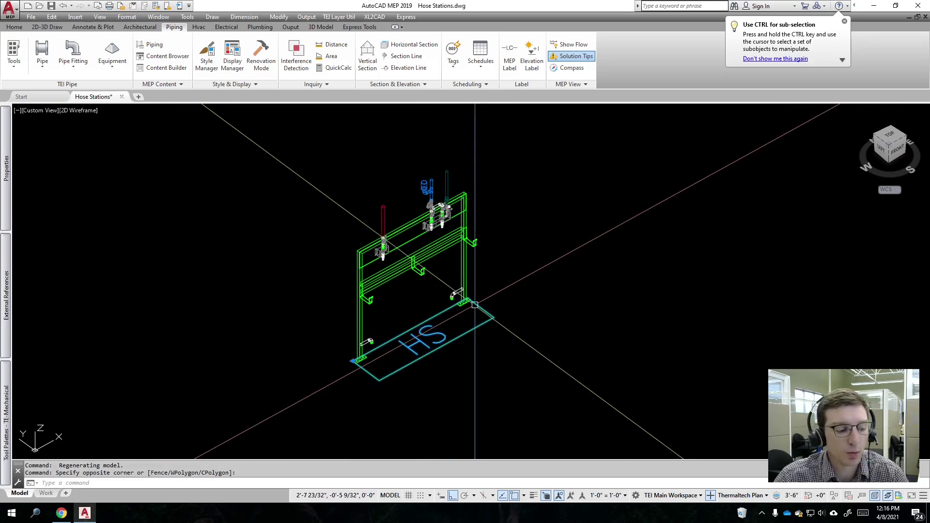
{"action": "key", "text": "Escape"}
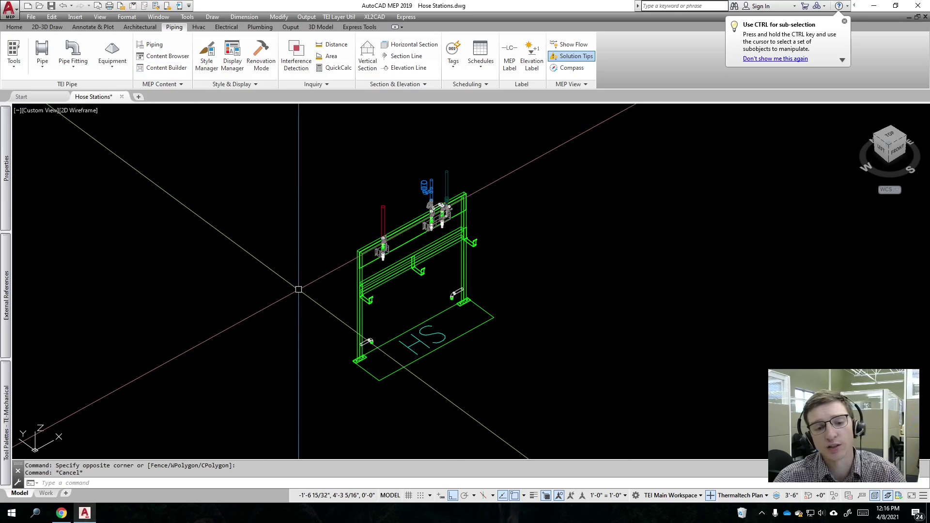
{"action": "left_click", "coordinate": [393, 273]}
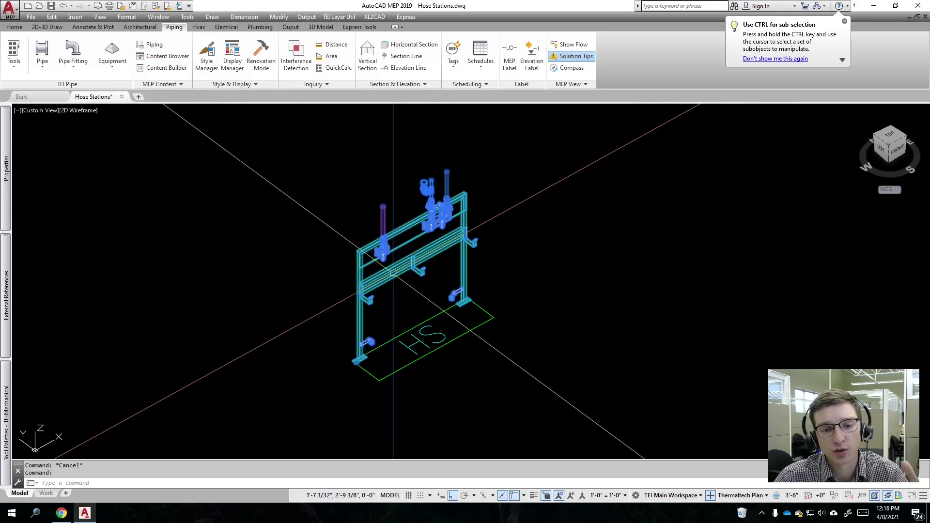
{"action": "right_click", "coordinate": [393, 273]}
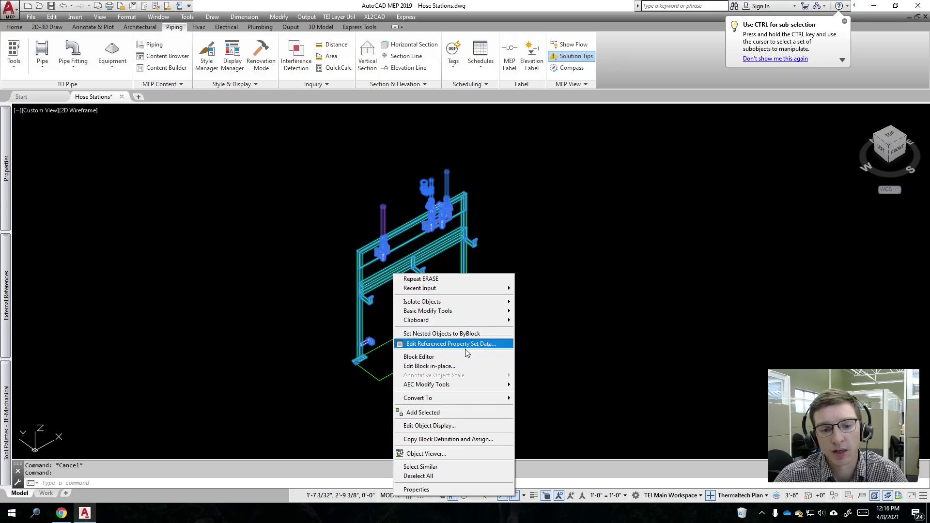
{"action": "mouse_move", "coordinate": [479, 399]}
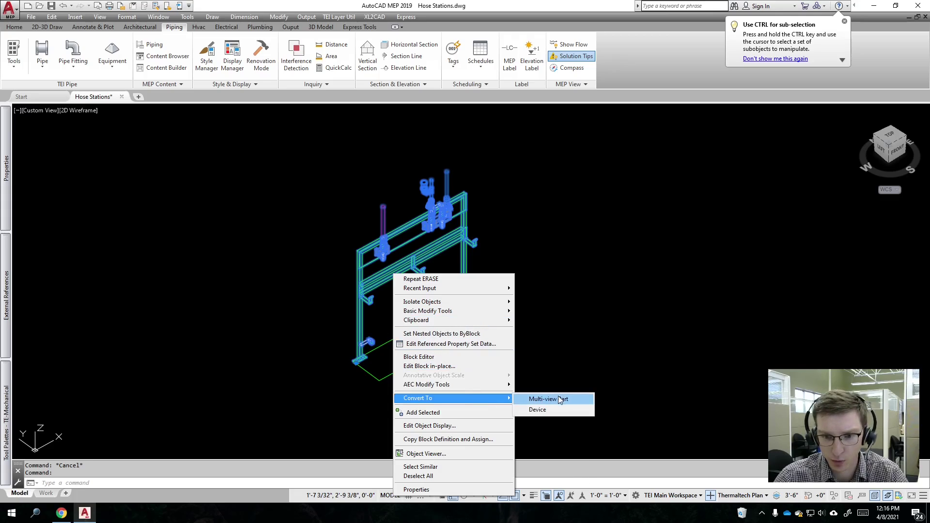
{"action": "key", "text": "Escape"}
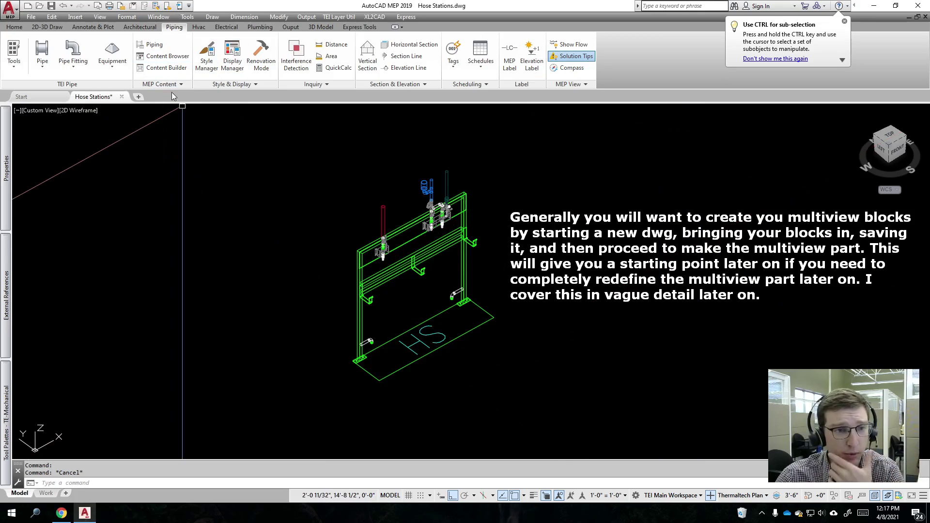
Step: Review the multi-view part catalogs Custom Valves and All Installed MvParts (US Imperial) in Content Builder, and close it
{"action": "left_click", "coordinate": [177, 69]}
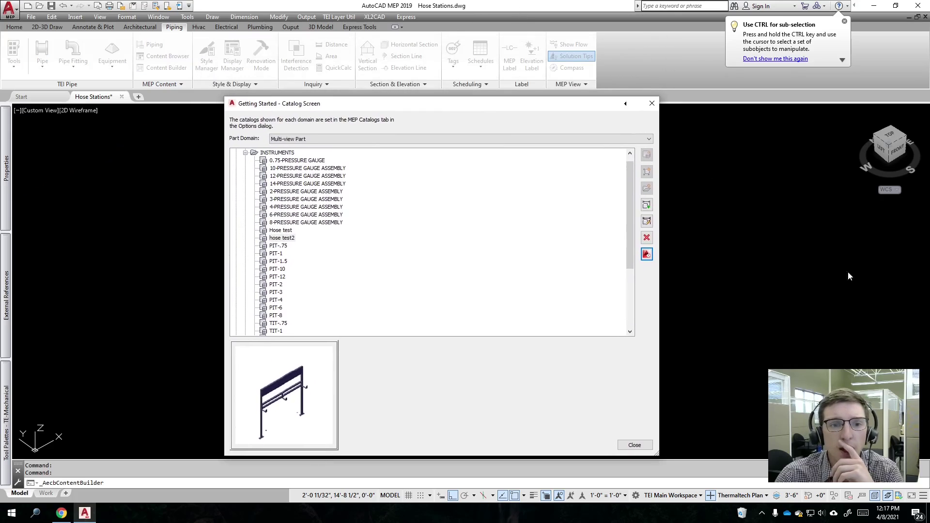
{"action": "left_click", "coordinate": [246, 153]}
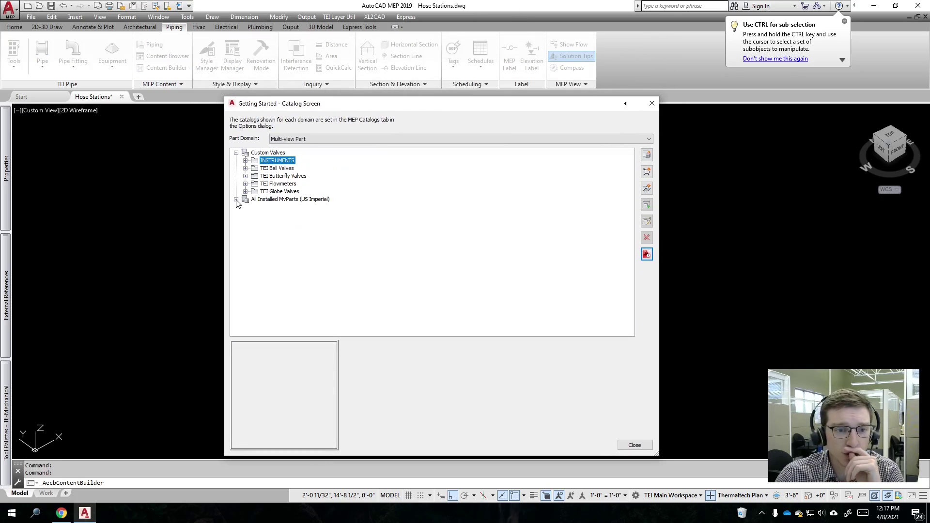
{"action": "left_click", "coordinate": [236, 153]}
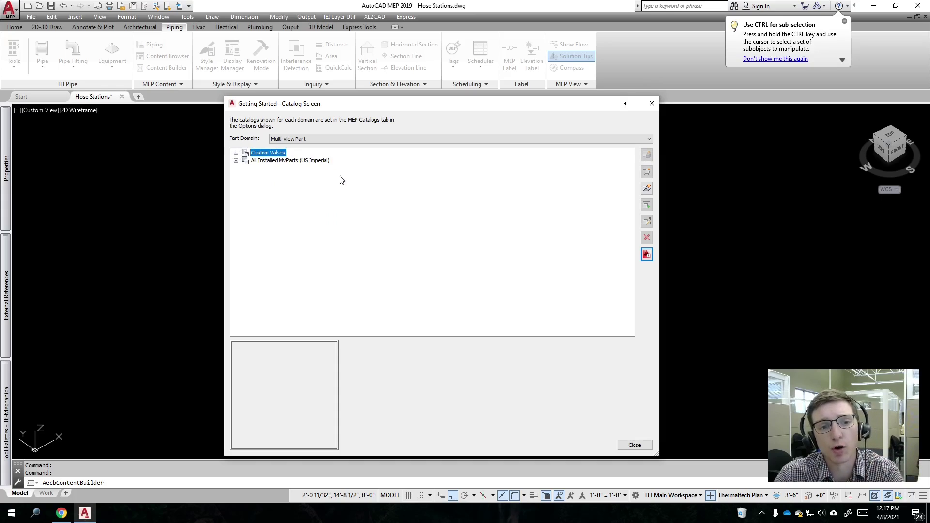
{"action": "left_click", "coordinate": [316, 161]}
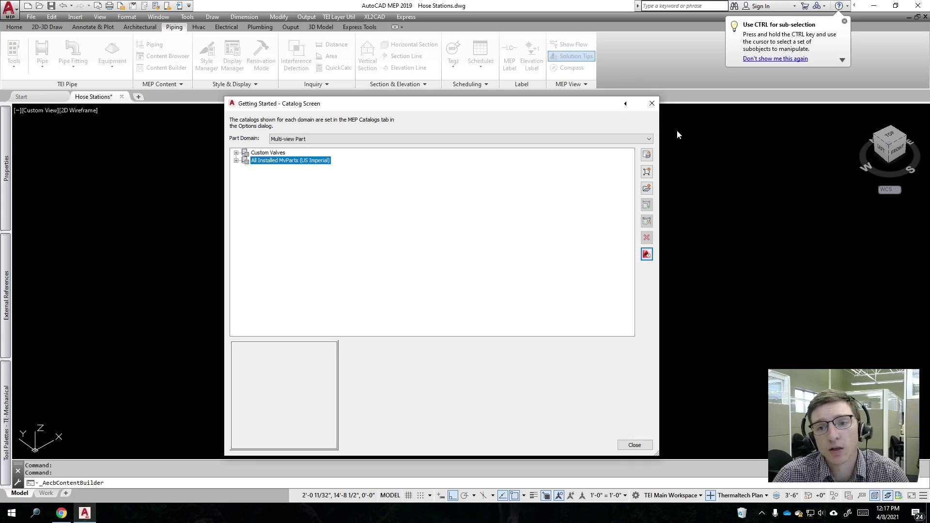
{"action": "left_click", "coordinate": [652, 103]}
{"action": "key", "text": "Escape"}
{"action": "key", "text": "Escape"}
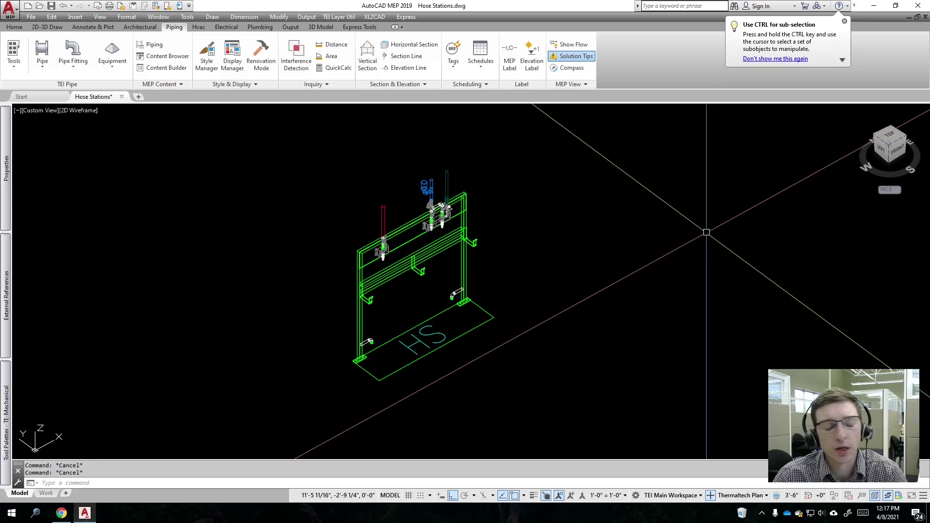
{"action": "type", "text": "content"}
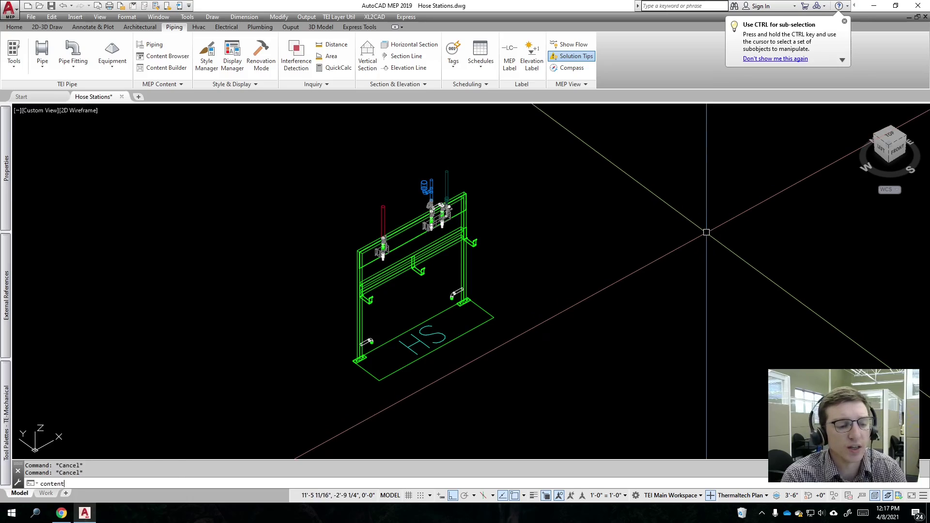
{"action": "key", "text": "BackSpace"}
{"action": "key", "text": "BackSpace"}
{"action": "key", "text": "BackSpace"}
{"action": "key", "text": "BackSpace"}
{"action": "key", "text": "BackSpace"}
{"action": "key", "text": "BackSpace"}
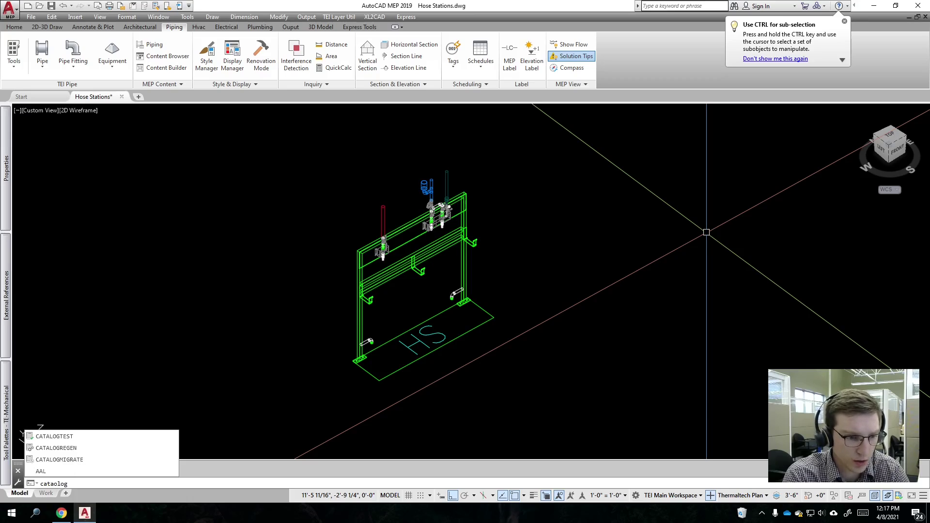
{"action": "key", "text": "BackSpace"}
{"action": "key", "text": "BackSpace"}
{"action": "key", "text": "BackSpace"}
{"action": "key", "text": "BackSpace"}
{"action": "key", "text": "BackSpace"}
{"action": "key", "text": "BackSpace"}
{"action": "key", "text": "BackSpace"}
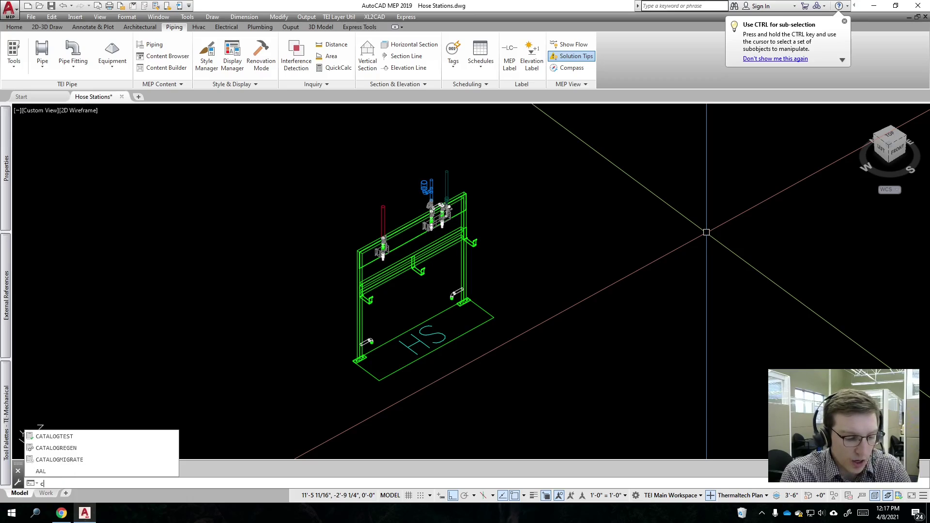
Step: Launch the Autodesk Catalog Editor and shrink its window so it sits over the upper part of the drawing
{"action": "type", "text": "cATAlogedi"}
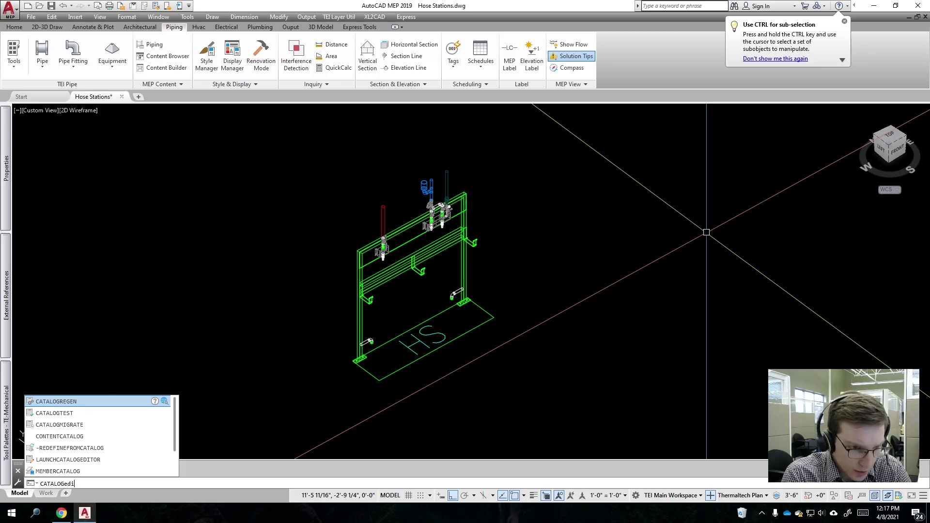
{"action": "type", "text": "t"}
{"action": "key", "text": "Return"}
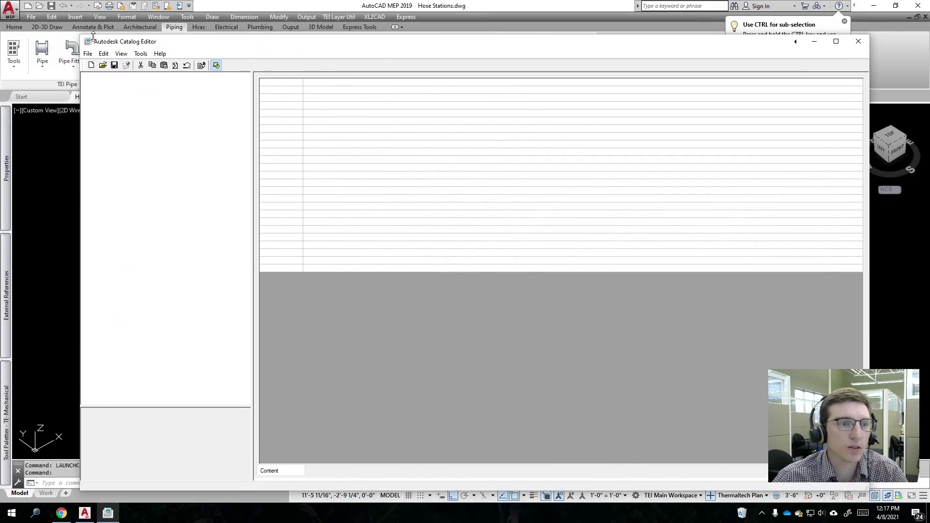
{"action": "mouse_move", "coordinate": [78, 36]}
{"action": "left_mouse_down"}
{"action": "mouse_move", "coordinate": [358, 274]}
{"action": "mouse_move", "coordinate": [405, 328]}
{"action": "left_mouse_up"}
{"action": "mouse_move", "coordinate": [533, 331]}
{"action": "left_mouse_down"}
{"action": "mouse_move", "coordinate": [398, 189]}
{"action": "mouse_move", "coordinate": [342, 95]}
{"action": "left_mouse_up"}
Step: Start a new catalog named test in the Multi-view Part domain
{"action": "left_click", "coordinate": [222, 105]}
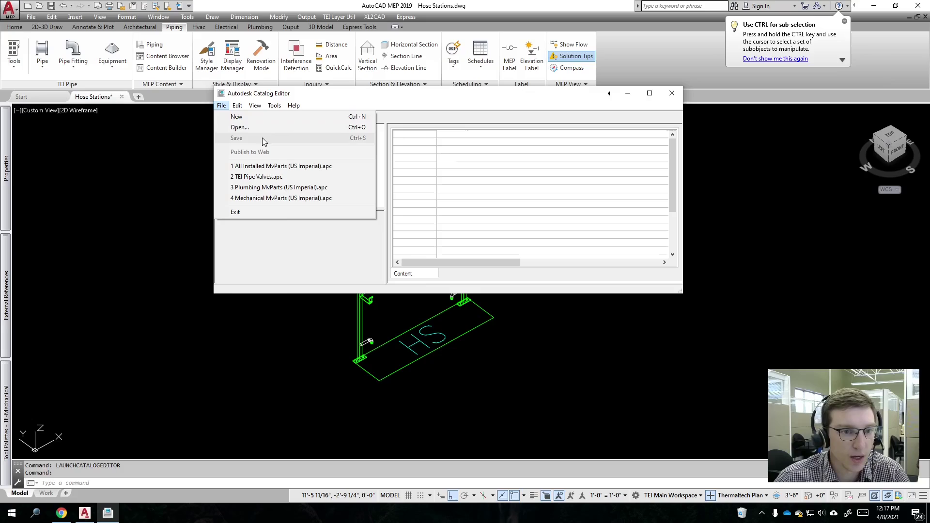
{"action": "left_click", "coordinate": [248, 117]}
{"action": "type", "text": "test"}
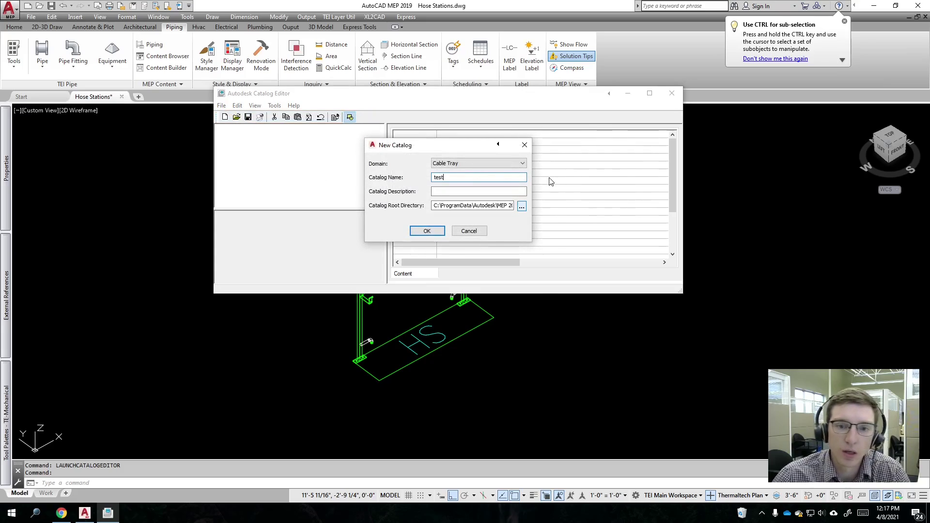
{"action": "left_click", "coordinate": [472, 163]}
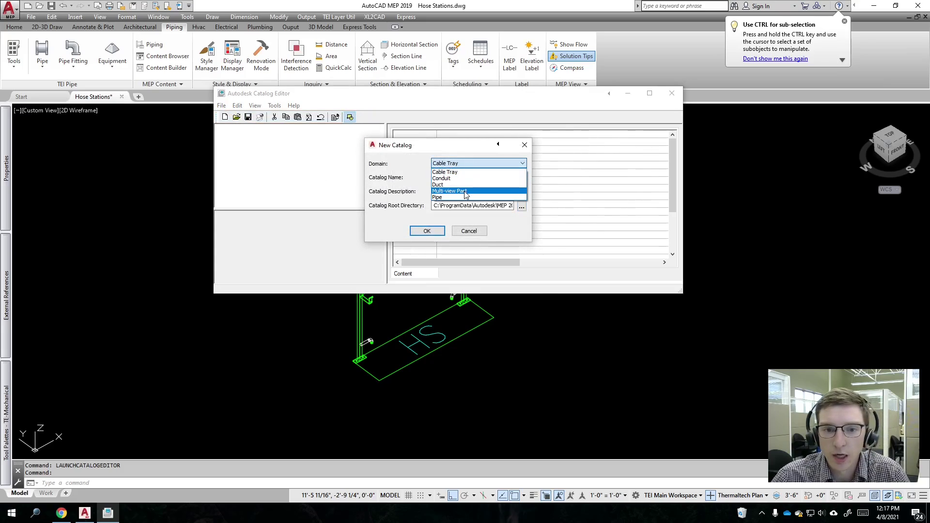
{"action": "left_click", "coordinate": [453, 192]}
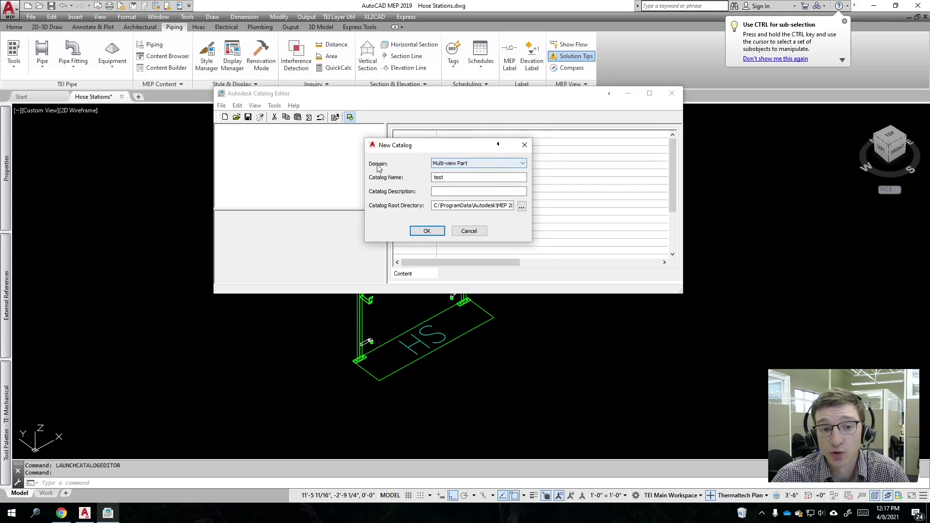
Step: Extend the new catalog's name to testtest and enter test as its description
{"action": "left_click", "coordinate": [484, 177]}
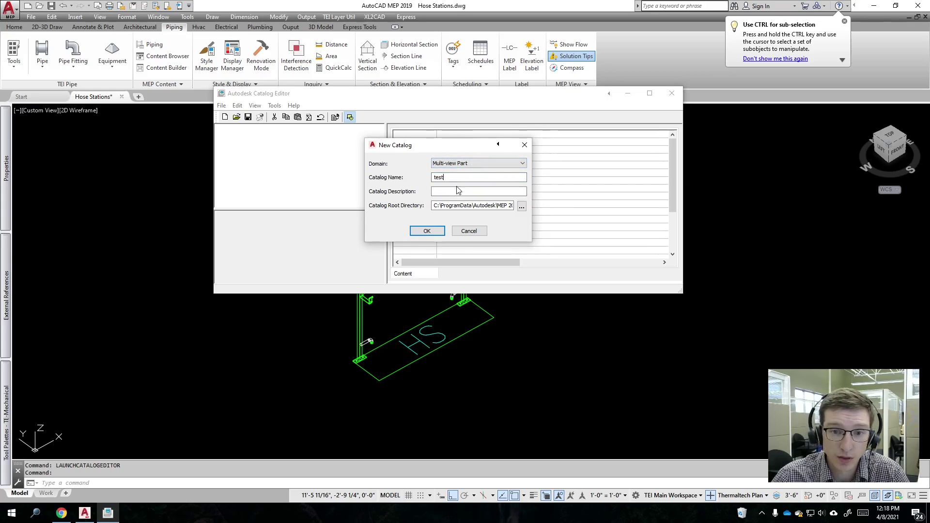
{"action": "type", "text": "test"}
{"action": "left_click", "coordinate": [479, 191]}
{"action": "type", "text": "test"}
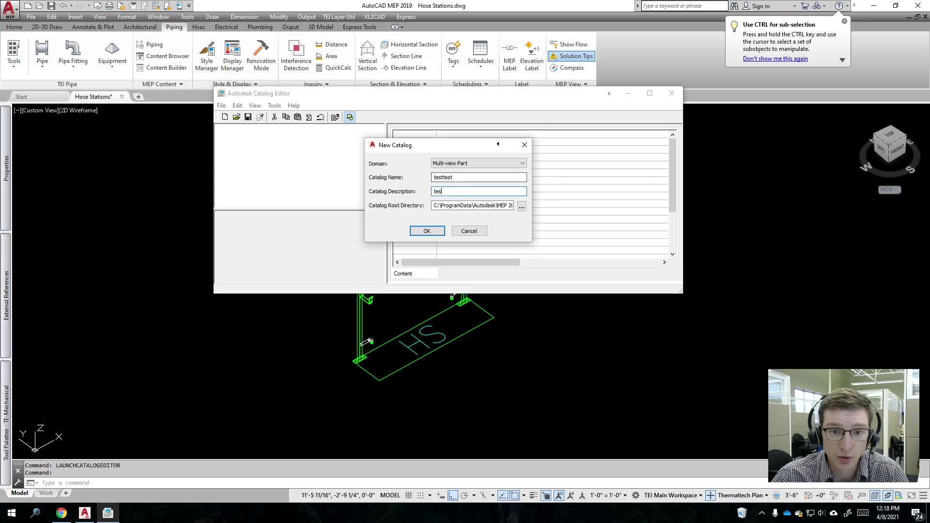
Step: Set the catalog root directory to the Downloads folder and create the catalog
{"action": "left_click", "coordinate": [521, 206]}
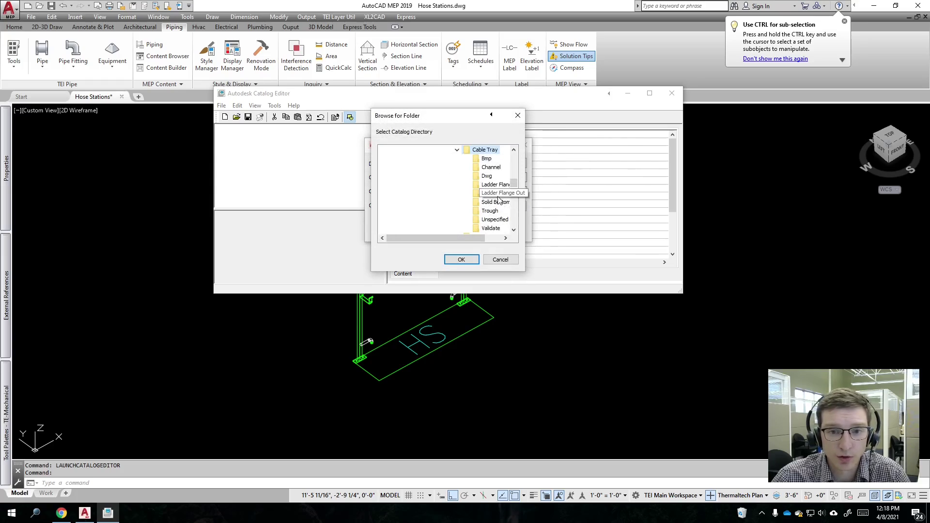
{"action": "scroll", "coordinate": [454, 188], "scroll_direction": "down", "scroll_amount": 1}
{"action": "left_click", "coordinate": [515, 160]}
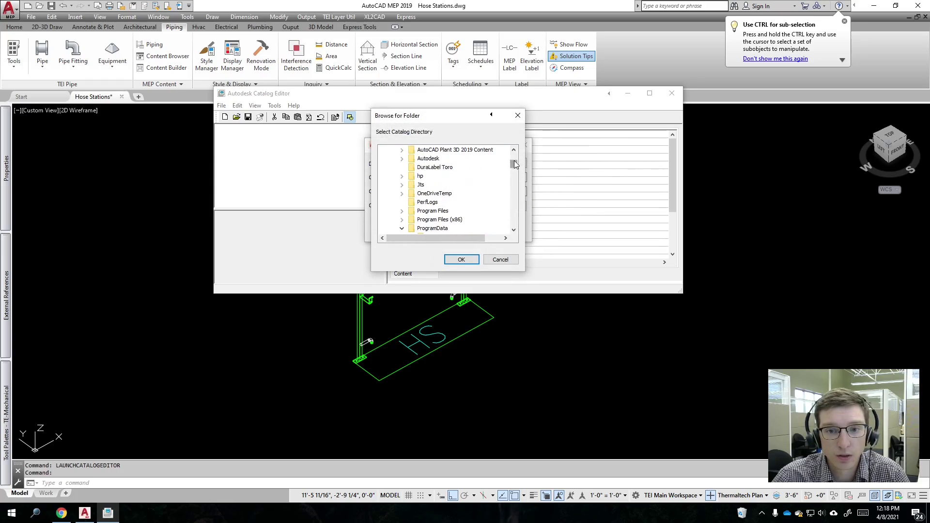
{"action": "left_click", "coordinate": [515, 160]}
{"action": "left_click", "coordinate": [420, 228]}
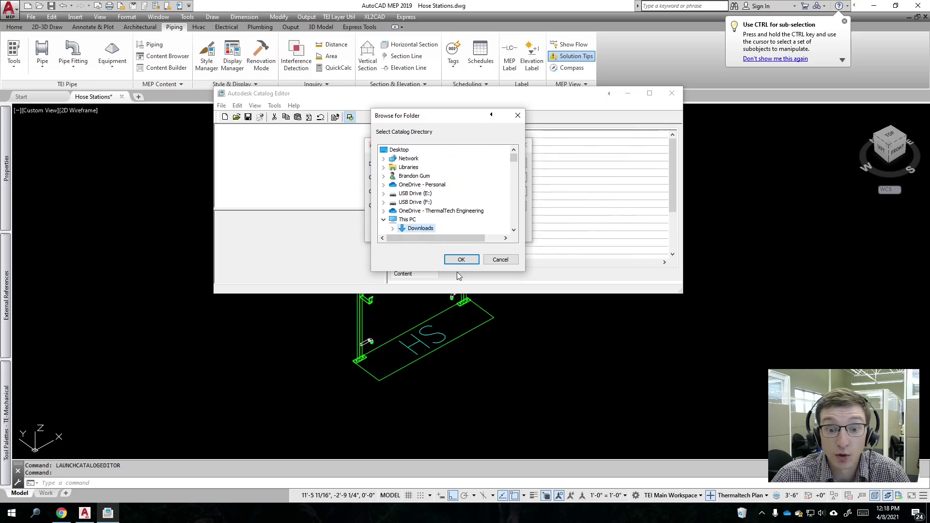
{"action": "left_click", "coordinate": [461, 259]}
{"action": "left_click", "coordinate": [427, 232]}
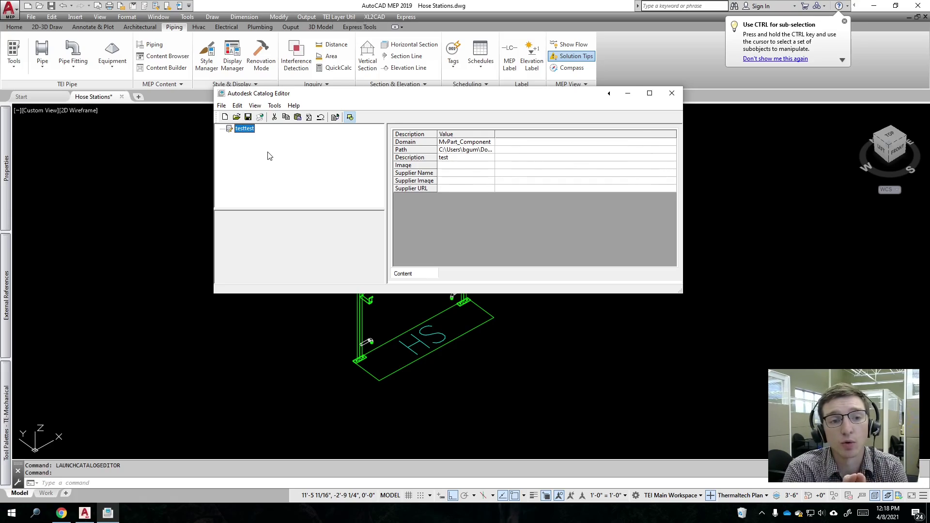
Step: Open the TEI Pipe Valves.apc catalog and copy the 3-FL-BFV-ROTORK part from the TEI Butterfly Valves chapter
{"action": "left_click", "coordinate": [236, 117]}
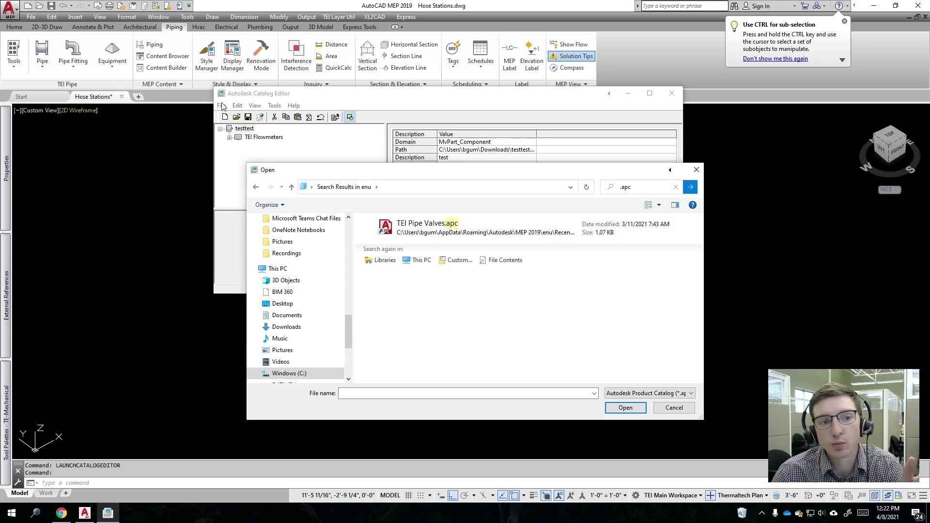
{"action": "left_click", "coordinate": [507, 229]}
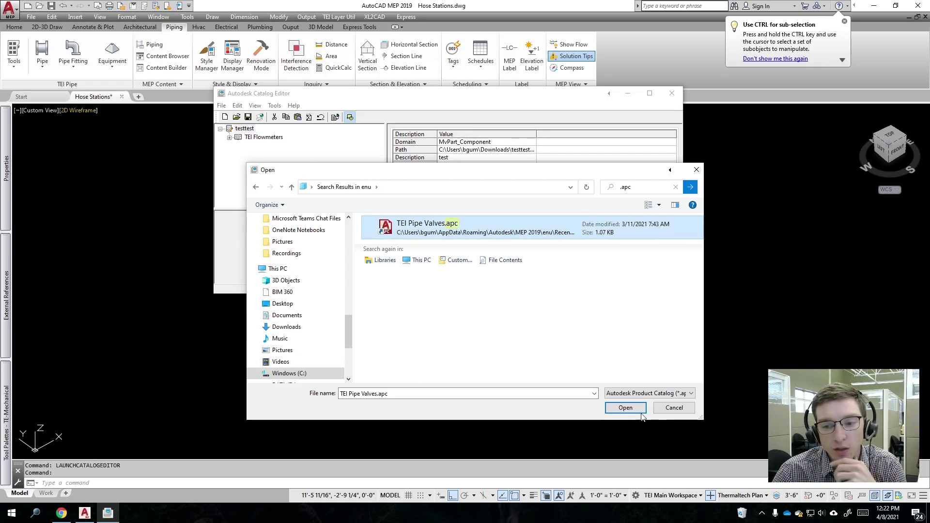
{"action": "left_click", "coordinate": [625, 407]}
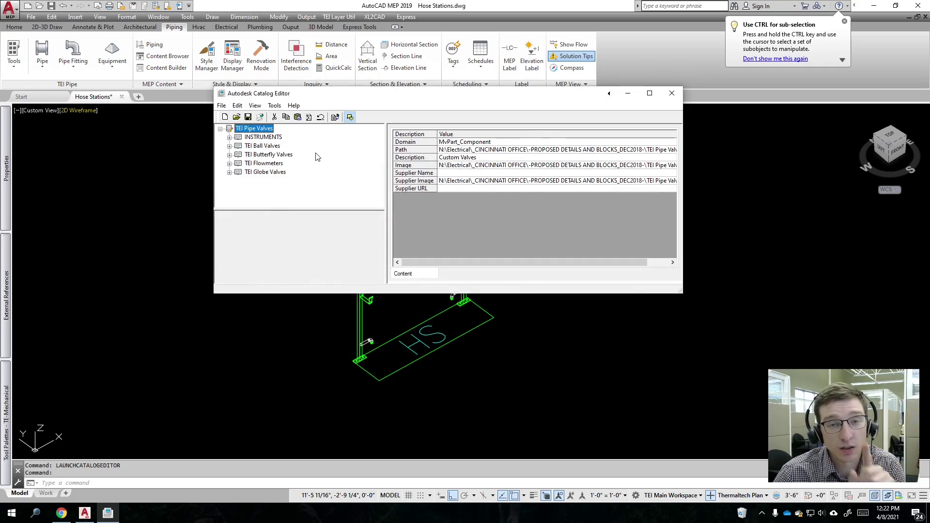
{"action": "left_click", "coordinate": [229, 155]}
{"action": "right_click", "coordinate": [287, 173]}
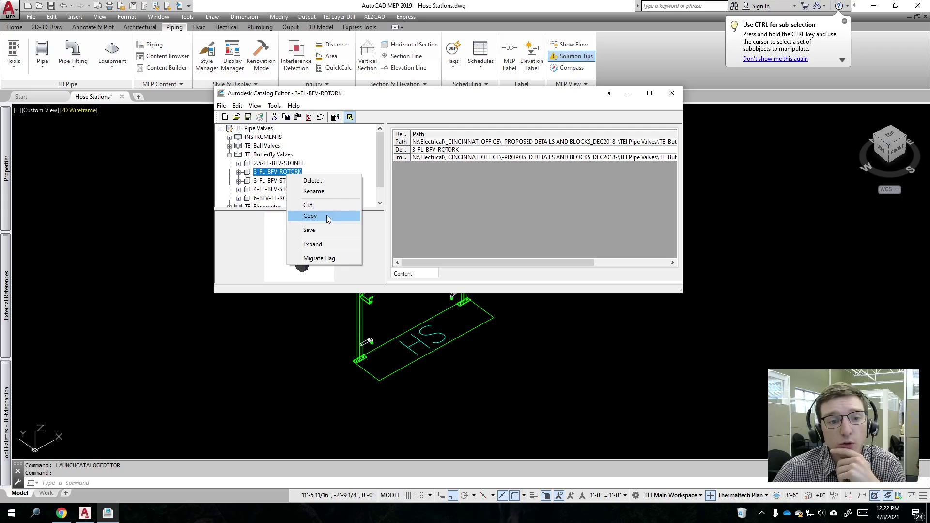
{"action": "left_click", "coordinate": [324, 216]}
Step: Reopen testtest.apc from the testtest folder in Downloads, select its TEI Flowmeters chapter, and close the Catalog Editor
{"action": "left_click", "coordinate": [236, 117]}
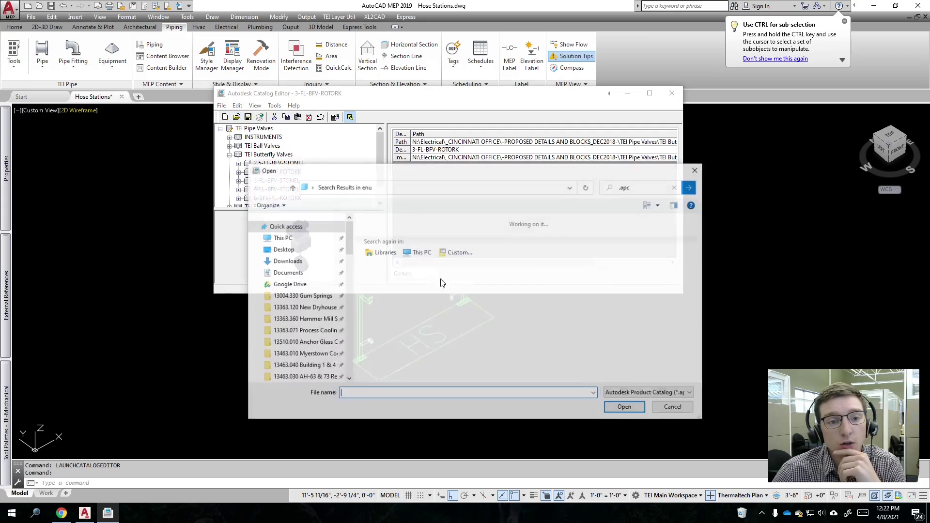
{"action": "left_click", "coordinate": [290, 261]}
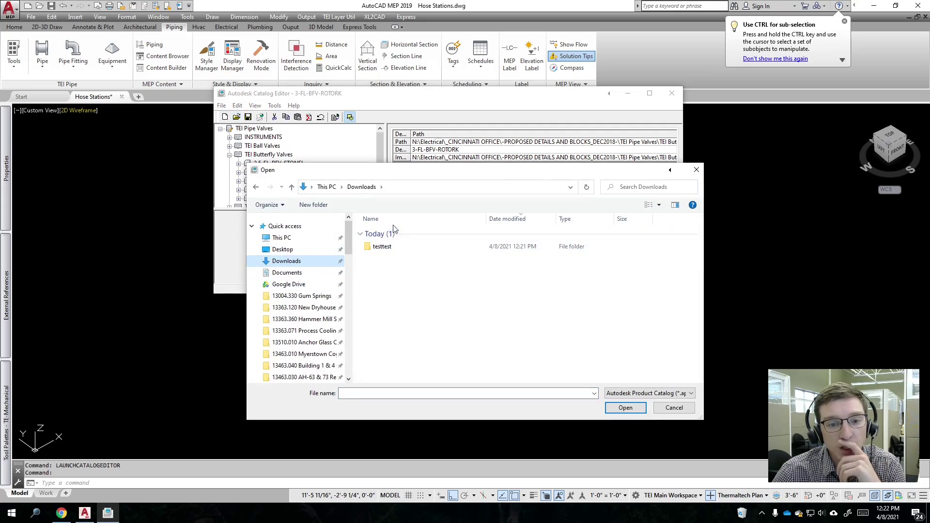
{"action": "double_click", "coordinate": [406, 243]}
{"action": "left_click", "coordinate": [395, 242]}
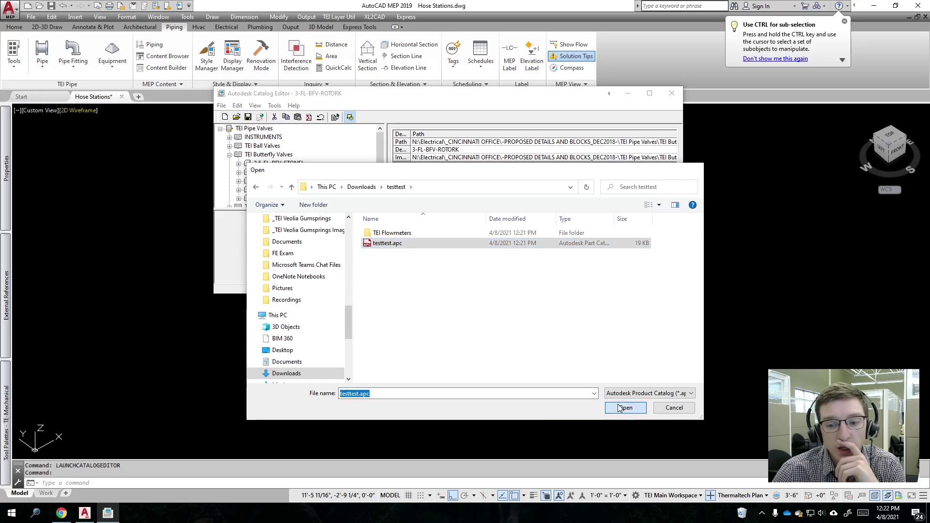
{"action": "left_click", "coordinate": [625, 409]}
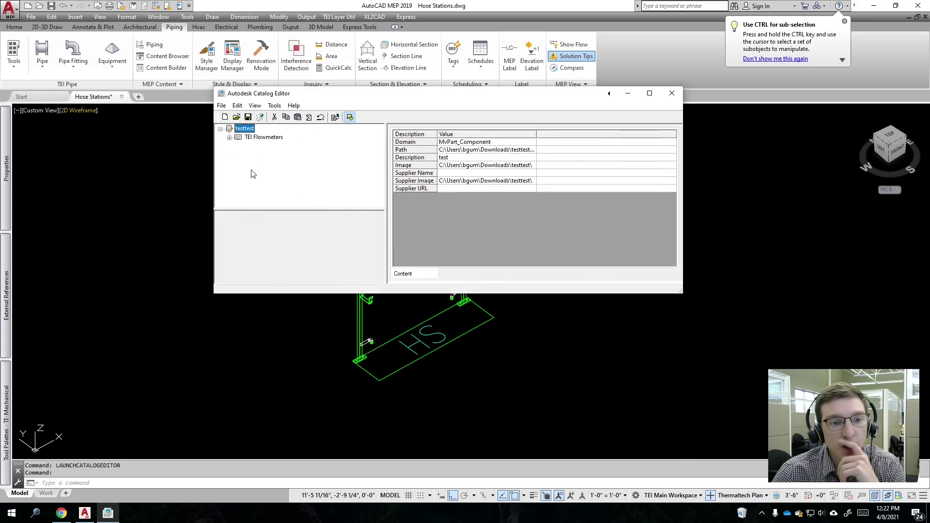
{"action": "left_click", "coordinate": [265, 138]}
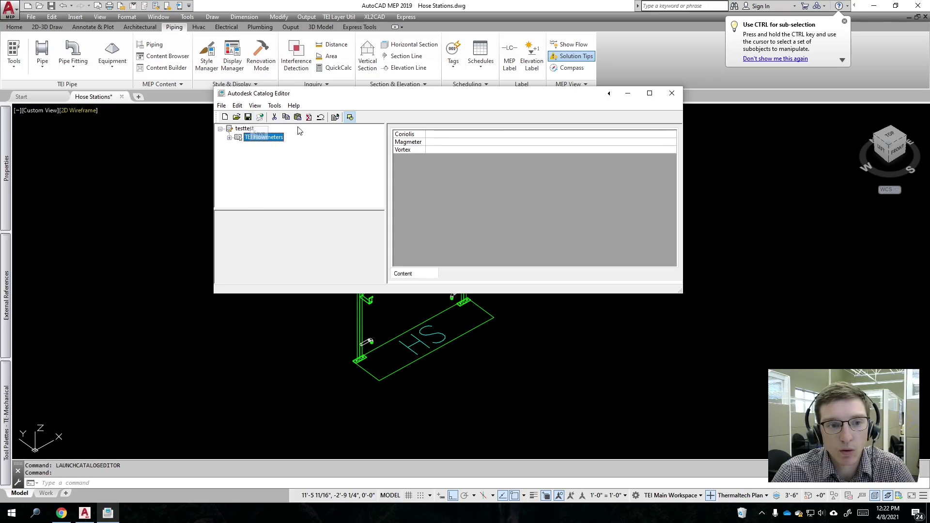
{"action": "left_click", "coordinate": [672, 94]}
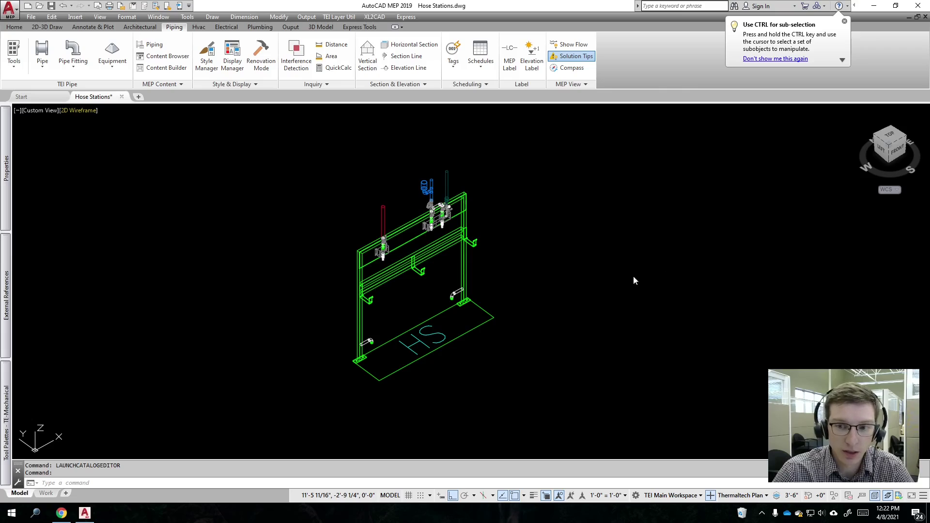
Step: Open the Options dialog with the OPTIONS command and move it lower over the drawing
{"action": "left_click", "coordinate": [716, 321]}
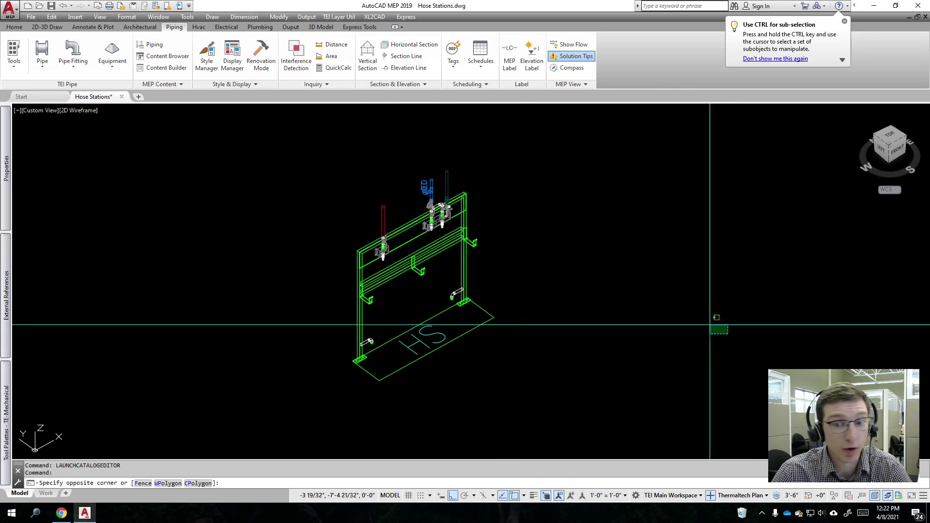
{"action": "key", "text": "Escape"}
{"action": "type", "text": "ptio"}
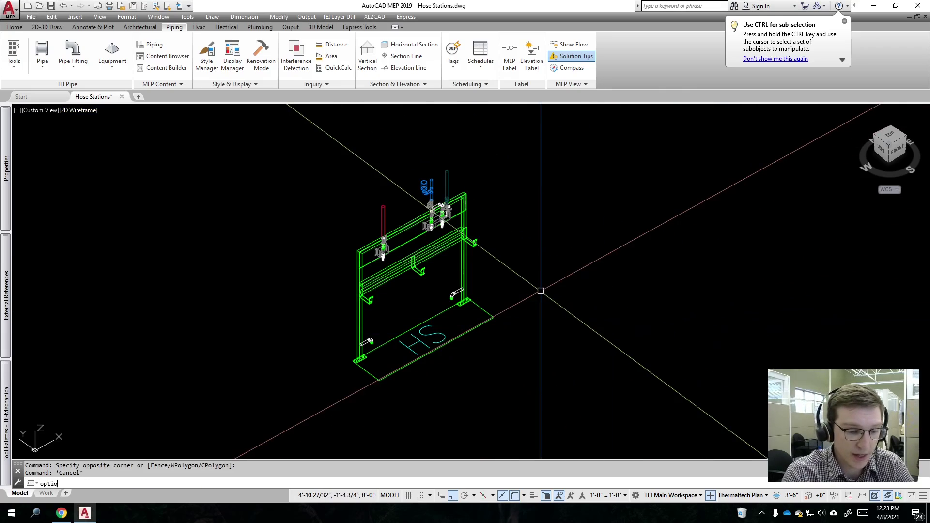
{"action": "type", "text": "ns"}
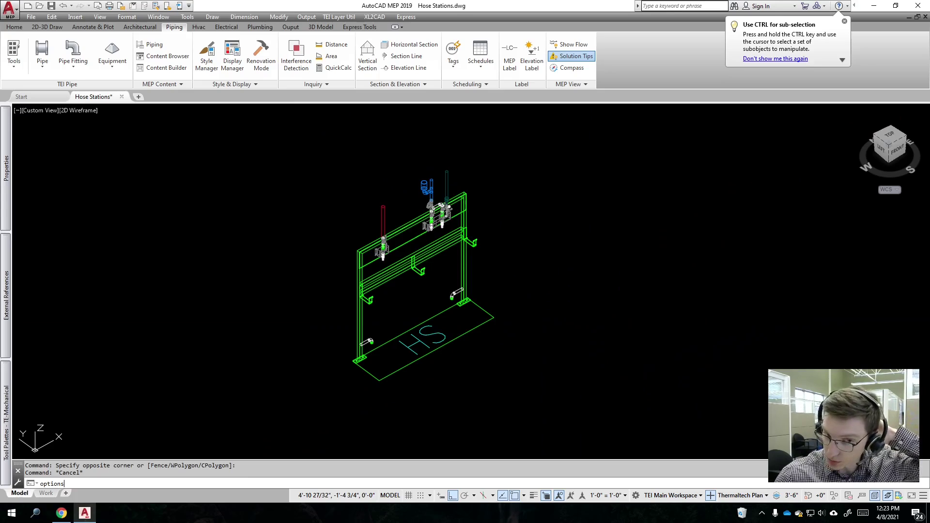
{"action": "key", "text": "Return"}
{"action": "left_click_drag", "start_coordinate": [421, 98], "coordinate": [576, 159]}
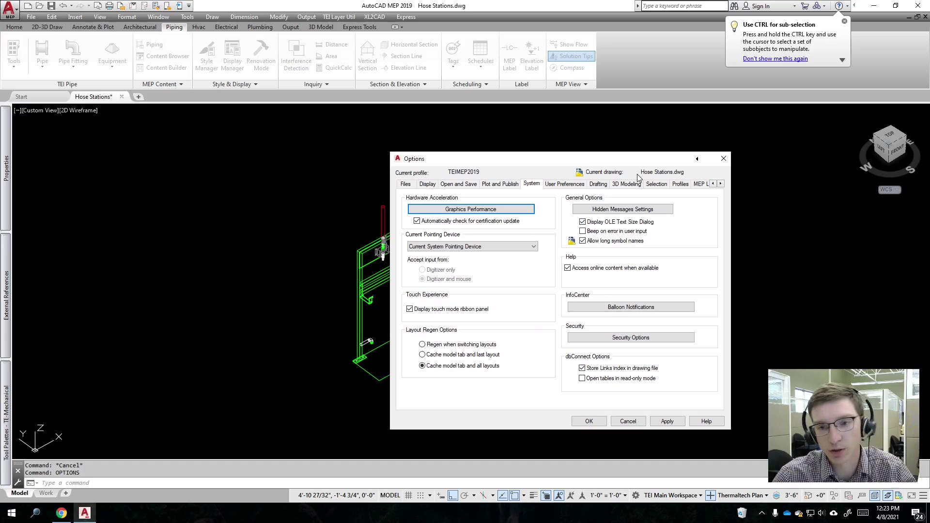
Step: Find and bring up the MEP Catalogs settings in the Options dialog
{"action": "left_click", "coordinate": [721, 183]}
{"action": "left_click", "coordinate": [721, 183]}
{"action": "left_click", "coordinate": [721, 183]}
{"action": "left_click", "coordinate": [721, 183]}
{"action": "left_click", "coordinate": [721, 183]}
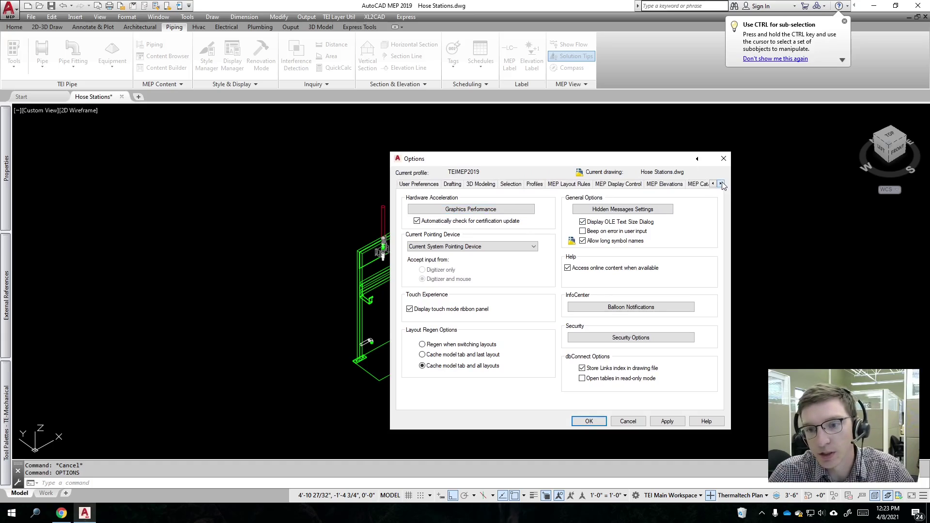
{"action": "left_click", "coordinate": [721, 183]}
{"action": "left_click", "coordinate": [721, 183]}
{"action": "left_click", "coordinate": [721, 183]}
{"action": "left_click", "coordinate": [721, 184]}
{"action": "left_click", "coordinate": [722, 183]}
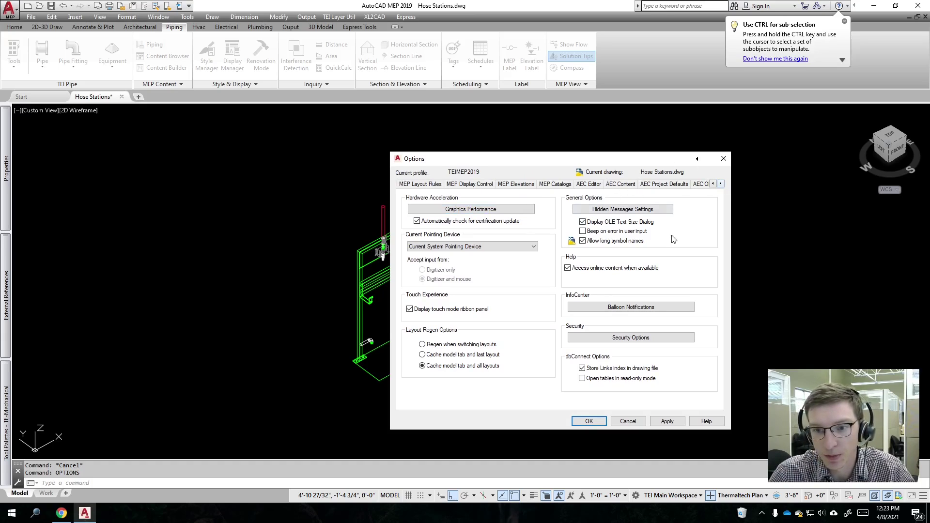
{"action": "left_click", "coordinate": [721, 184]}
{"action": "left_click", "coordinate": [721, 184]}
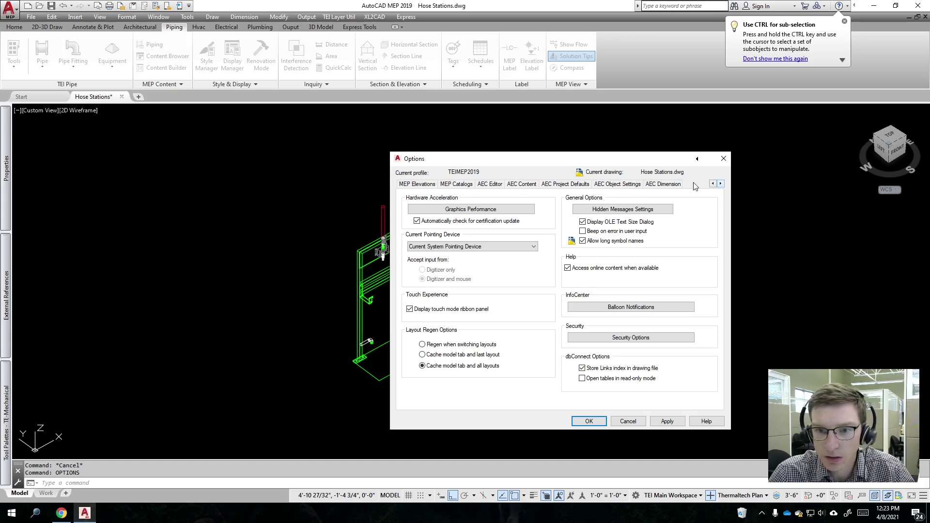
{"action": "left_click", "coordinate": [522, 184]}
{"action": "left_click", "coordinate": [712, 184]}
{"action": "left_click", "coordinate": [713, 184]}
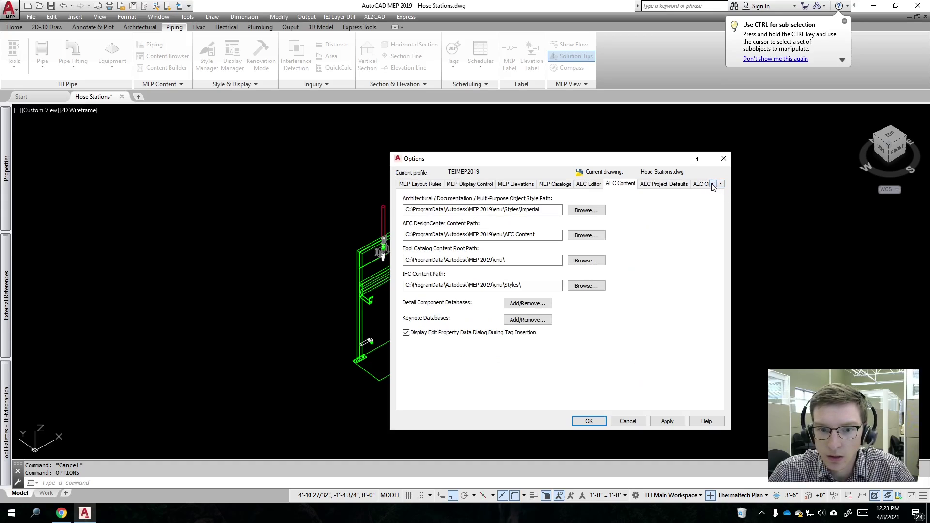
{"action": "left_click", "coordinate": [556, 184]}
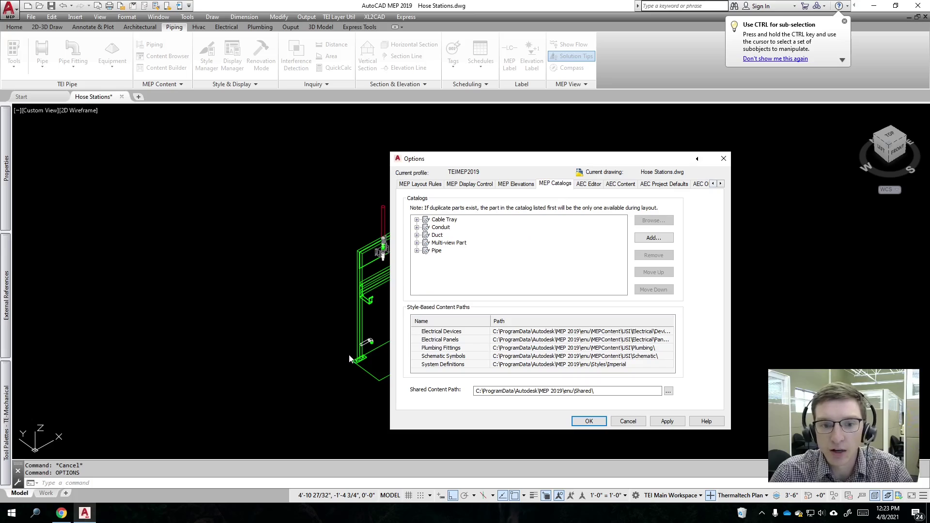
Step: Review the Multi-view Part catalog paths and the file selection for adding a catalog, and cancel Options
{"action": "left_click", "coordinate": [417, 243]}
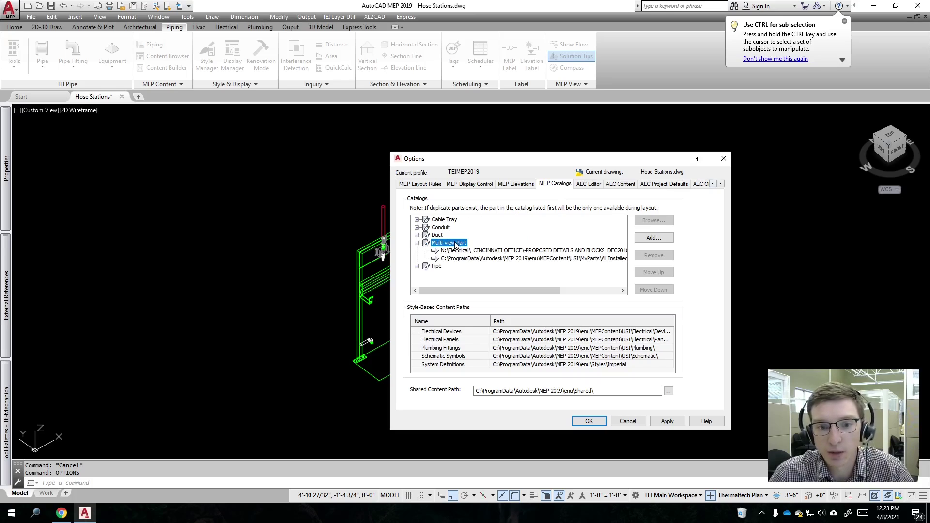
{"action": "left_click", "coordinate": [653, 238]}
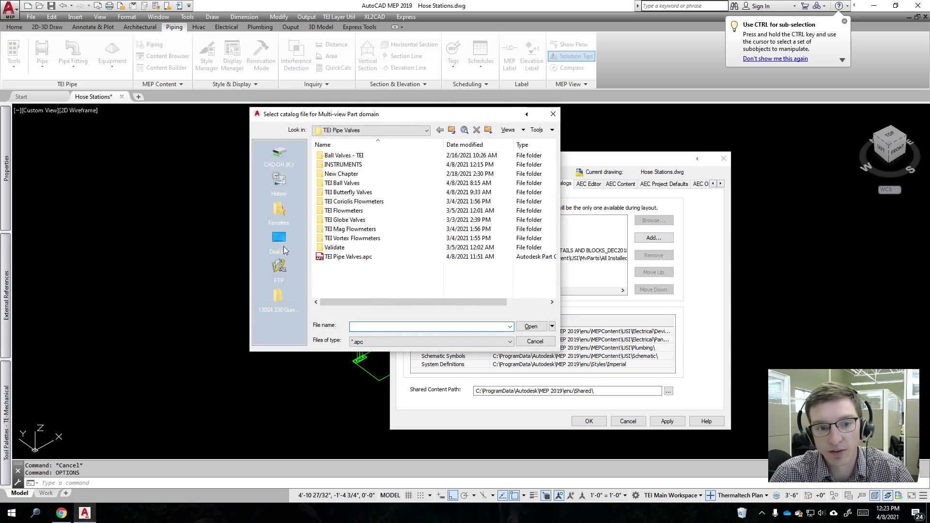
{"action": "left_click", "coordinate": [553, 114]}
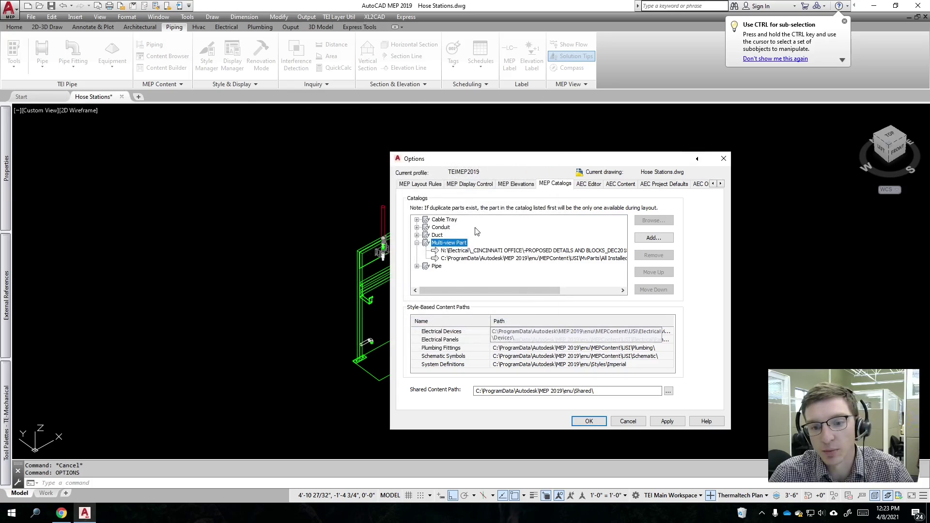
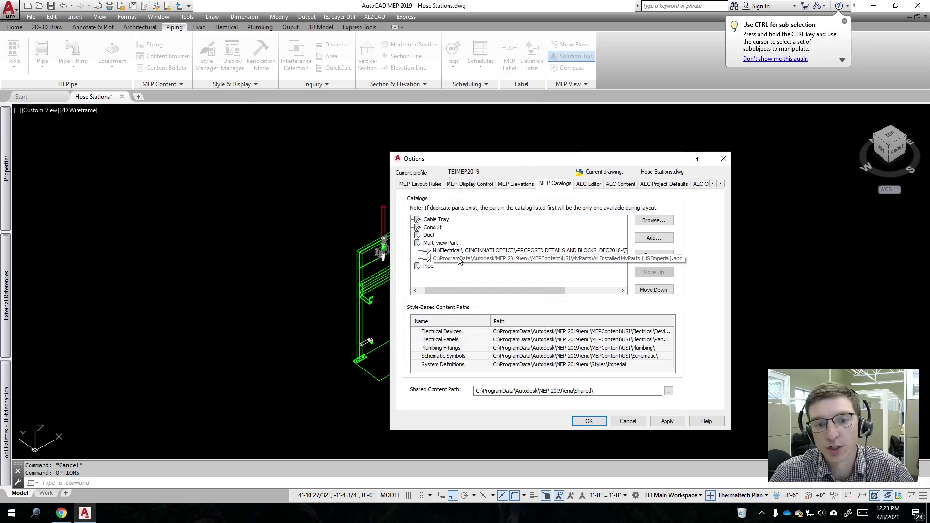
{"action": "left_click", "coordinate": [441, 243]}
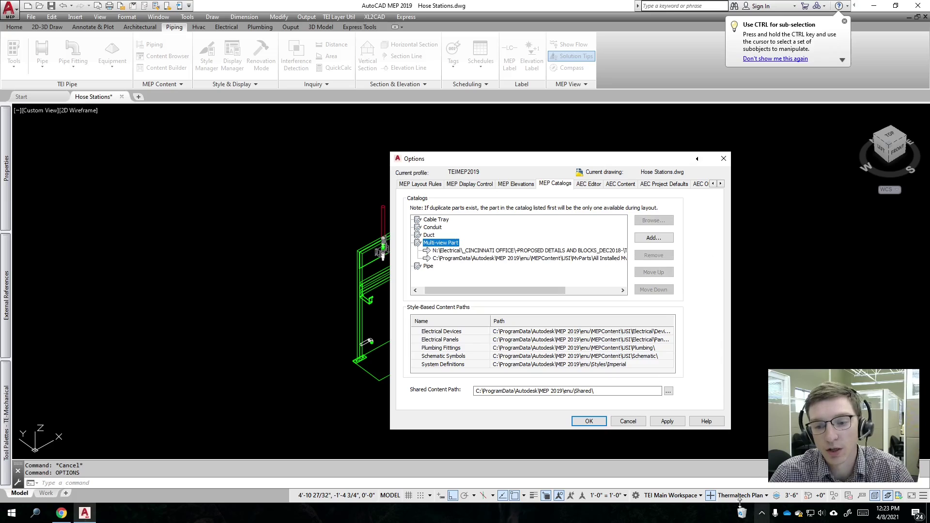
{"action": "left_click", "coordinate": [628, 421]}
Step: Open Content Builder and select the hose test2 part in the INSTRUMENTS chapter of the Multi-view Part domain
{"action": "scroll", "coordinate": [563, 246], "scroll_direction": "down", "scroll_amount": 1}
{"action": "middle_click_drag", "start_coordinate": [562, 245], "coordinate": [412, 292]}
{"action": "scroll", "coordinate": [486, 261], "scroll_direction": "down", "scroll_amount": 1}
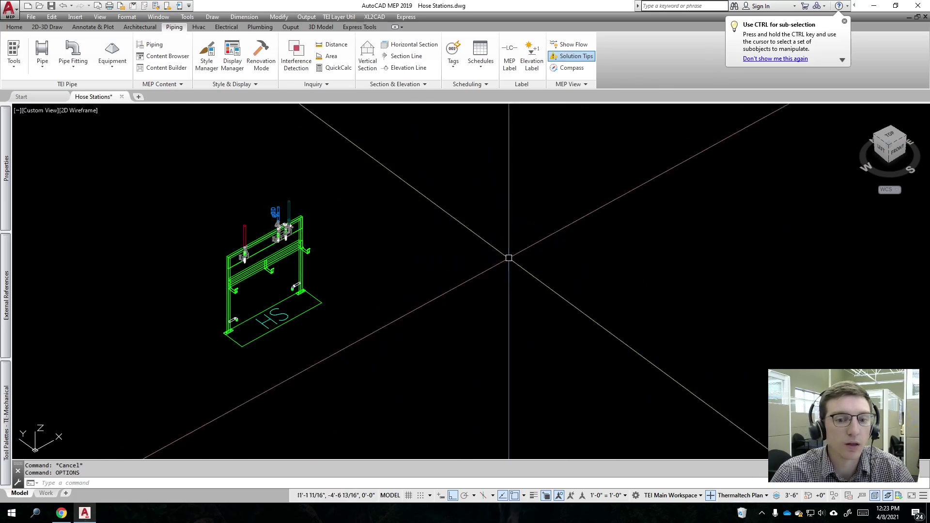
{"action": "left_click", "coordinate": [155, 69]}
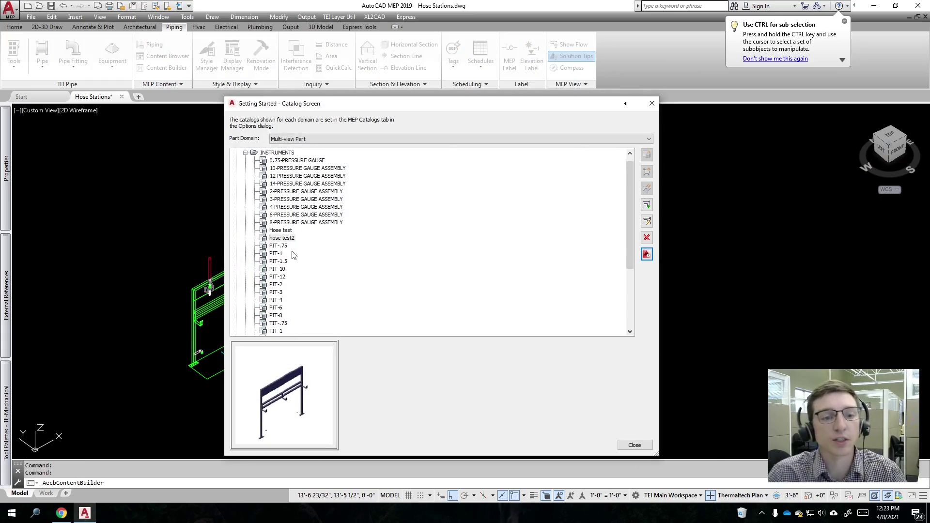
{"action": "left_click", "coordinate": [277, 237]}
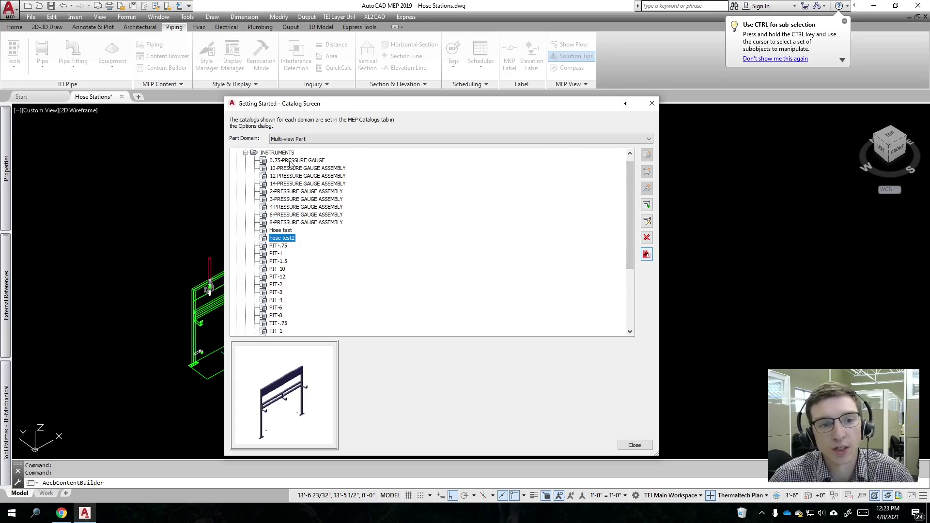
Step: Create a new block-based part in the INSTRUMENTS chapter with the name and description Hose test3
{"action": "scroll", "coordinate": [350, 215], "scroll_direction": "up", "scroll_amount": 1}
{"action": "key", "text": "Left"}
{"action": "scroll", "coordinate": [351, 214], "scroll_direction": "down", "scroll_amount": 1}
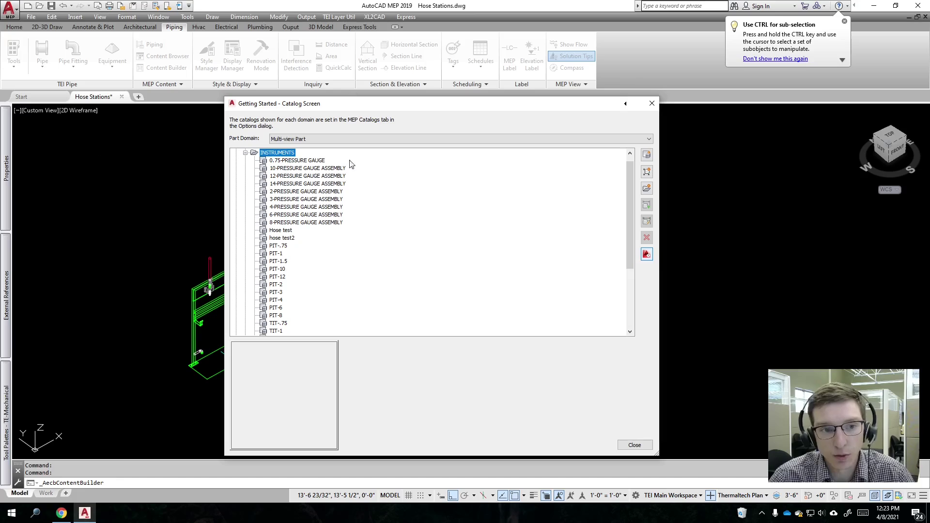
{"action": "left_click", "coordinate": [647, 155]}
{"action": "type", "text": "Hose test"}
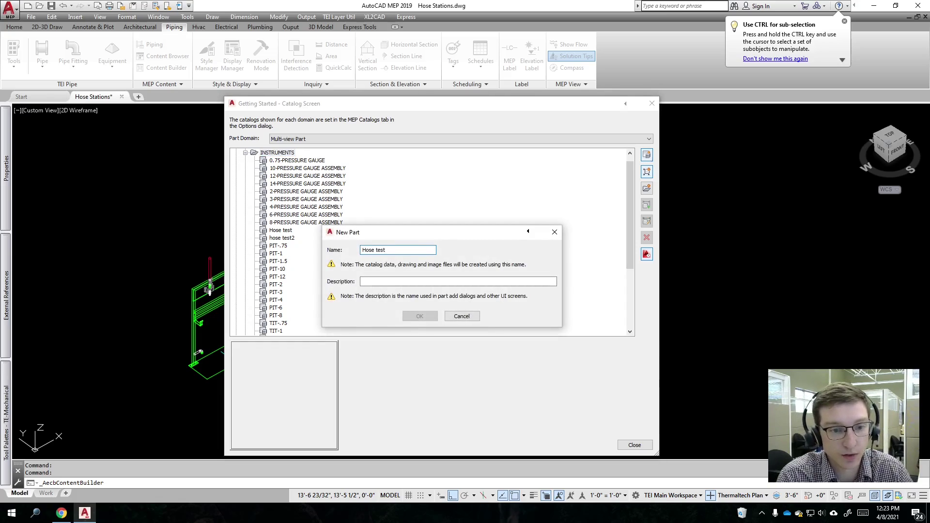
{"action": "key", "text": "Tab"}
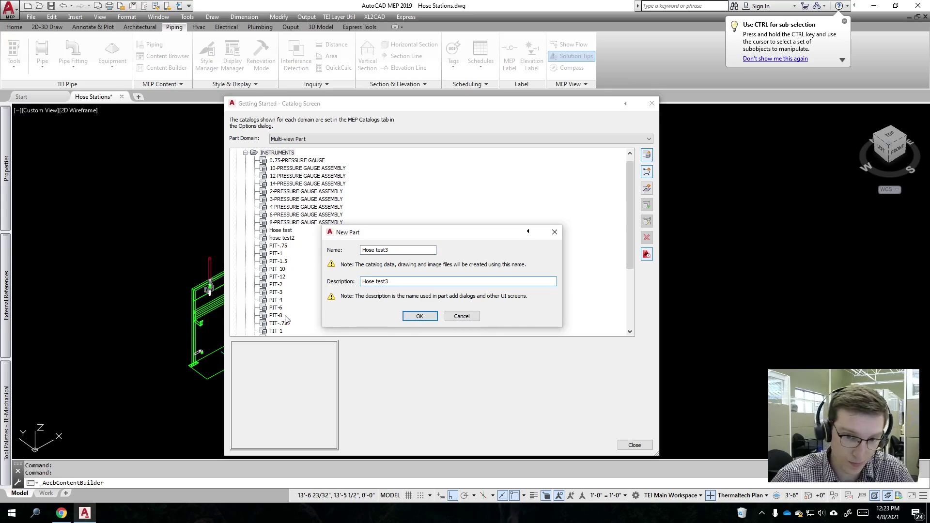
{"action": "left_click", "coordinate": [420, 316]}
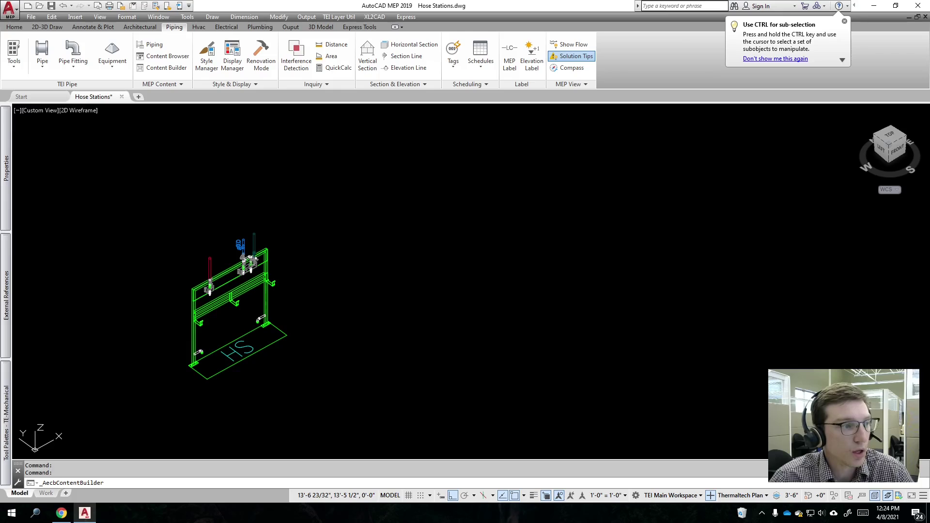
Step: Switch to Chrome and look through the open Autodesk help pages on creating multi-view blocks and view blocks
{"action": "key", "text": "alt+Tab"}
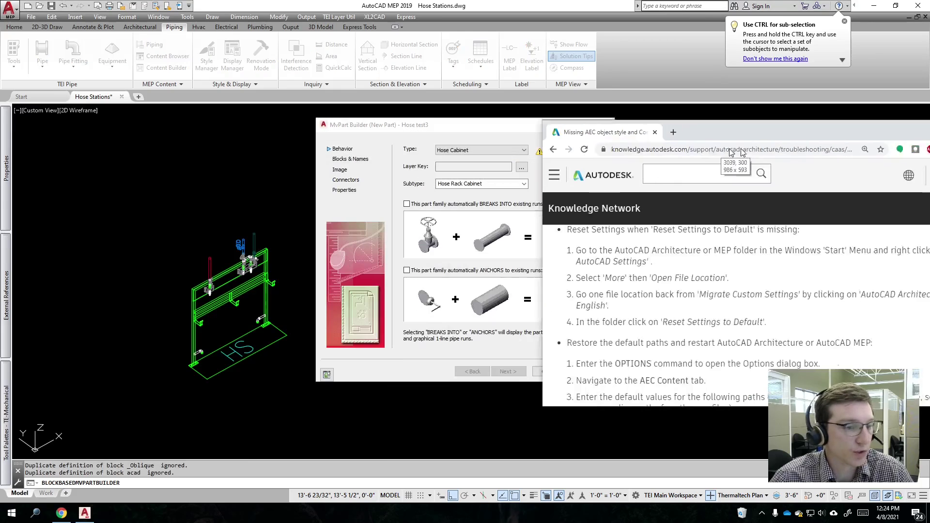
{"action": "left_click_drag", "start_coordinate": [603, 145], "coordinate": [336, 175]}
{"action": "key", "text": "alt+Tab"}
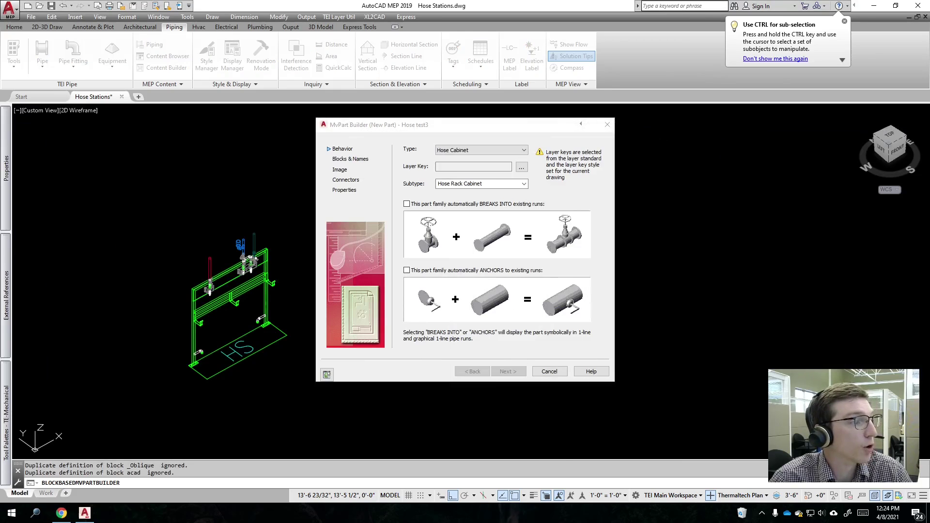
{"action": "key", "text": "alt+Tab"}
{"action": "key", "text": "super+Up"}
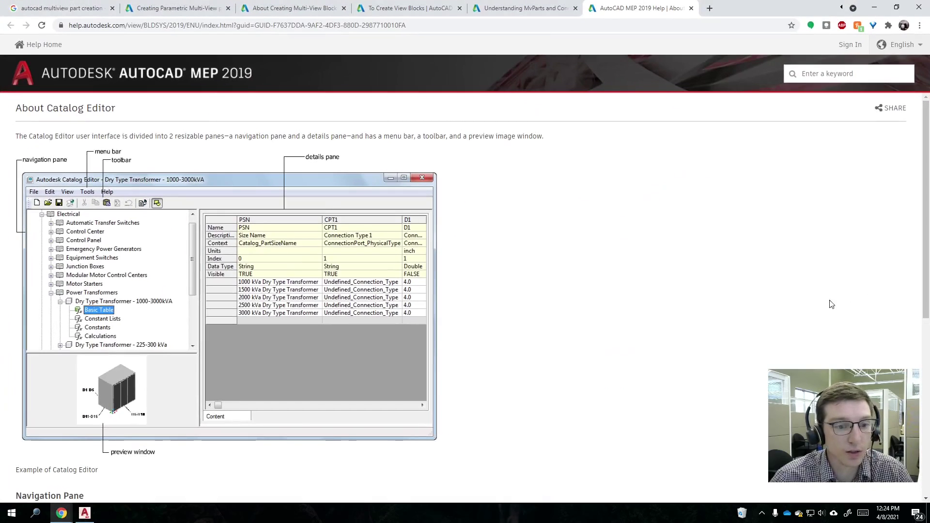
{"action": "left_click", "coordinate": [375, 8]}
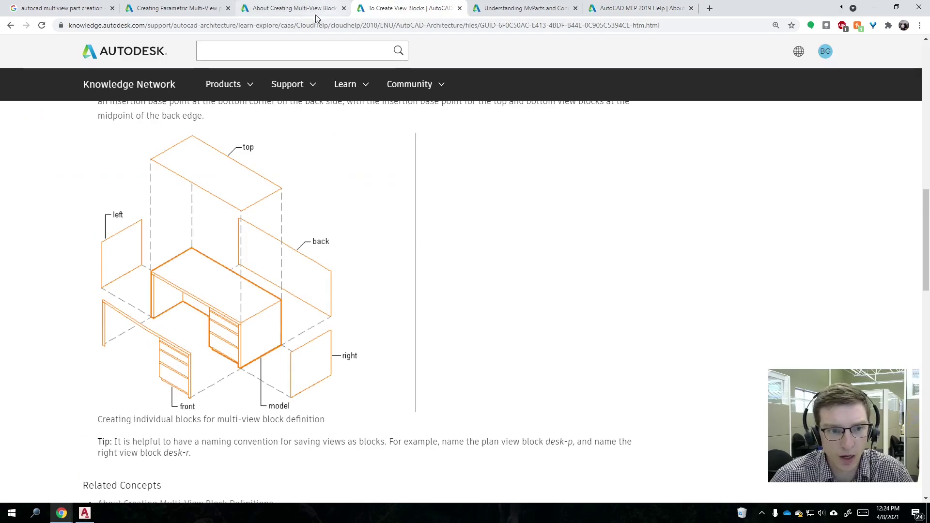
{"action": "left_click", "coordinate": [278, 10]}
{"action": "scroll", "coordinate": [373, 214], "scroll_direction": "up", "scroll_amount": 10}
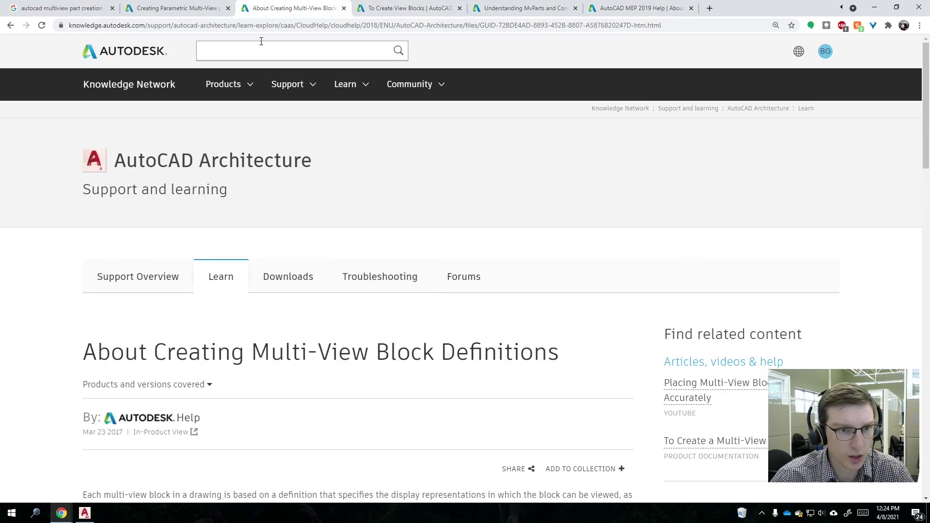
{"action": "left_click", "coordinate": [179, 9]}
Step: Examine the Understanding MvParts and Connectors page for how multi-view parts combine 2D and 3D blocks and store connector data
{"action": "left_click", "coordinate": [535, 9]}
{"action": "scroll", "coordinate": [438, 214], "scroll_direction": "up", "scroll_amount": 15}
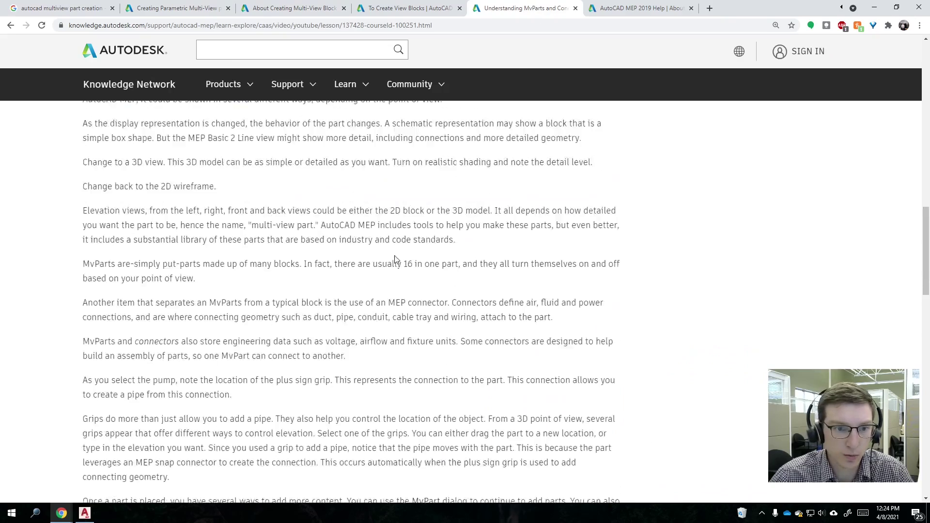
{"action": "left_click_drag", "start_coordinate": [83, 346], "coordinate": [525, 361]}
{"action": "scroll", "coordinate": [572, 339], "scroll_direction": "down", "scroll_amount": 1}
{"action": "scroll", "coordinate": [572, 339], "scroll_direction": "down", "scroll_amount": 10}
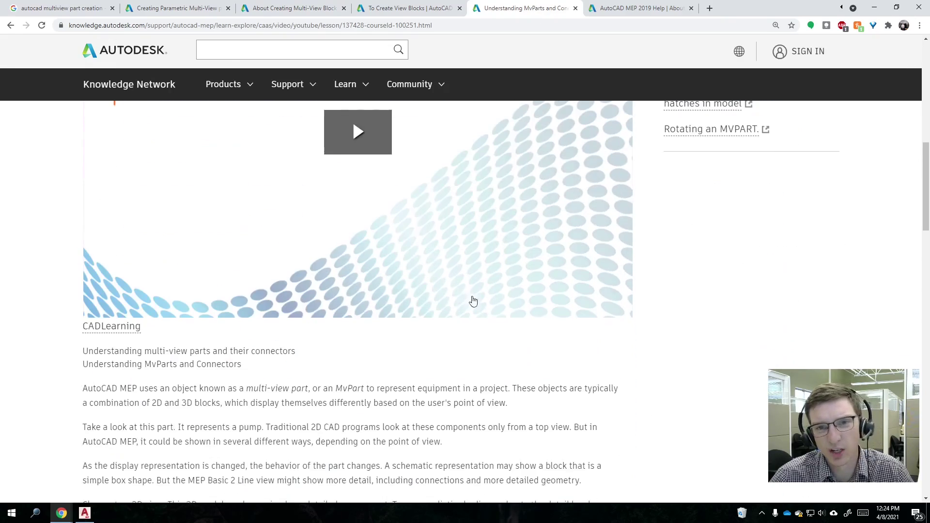
{"action": "left_click", "coordinate": [395, 8]}
{"action": "left_click", "coordinate": [521, 8]}
{"action": "scroll", "coordinate": [394, 266], "scroll_direction": "down", "scroll_amount": 15}
{"action": "scroll", "coordinate": [367, 318], "scroll_direction": "down", "scroll_amount": 5}
{"action": "scroll", "coordinate": [376, 251], "scroll_direction": "up", "scroll_amount": 10}
Step: Read which plane each view direction must be drawn on in the To Create View Blocks article
{"action": "left_click", "coordinate": [395, 8]}
{"action": "scroll", "coordinate": [342, 271], "scroll_direction": "down", "scroll_amount": 2}
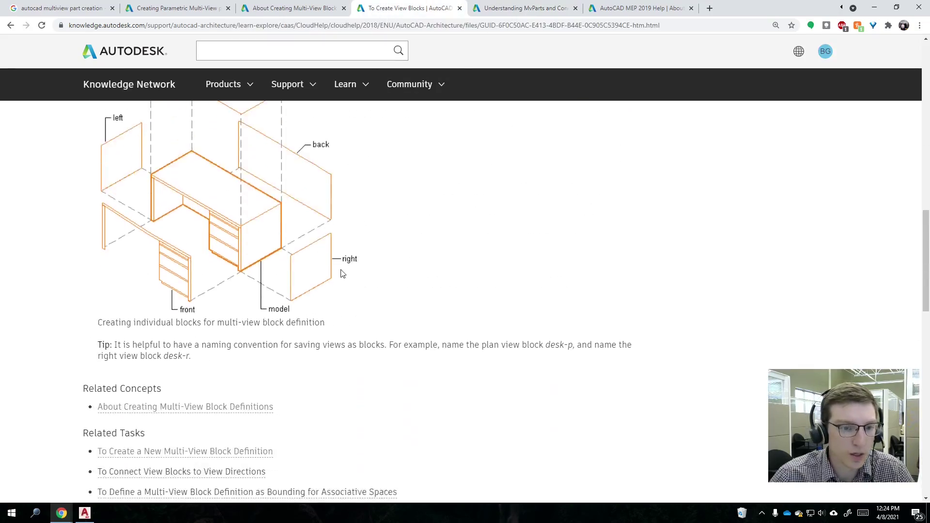
{"action": "scroll", "coordinate": [342, 272], "scroll_direction": "up", "scroll_amount": 15}
{"action": "left_click_drag", "start_coordinate": [328, 354], "coordinate": [349, 349]}
{"action": "scroll", "coordinate": [319, 353], "scroll_direction": "down", "scroll_amount": 6}
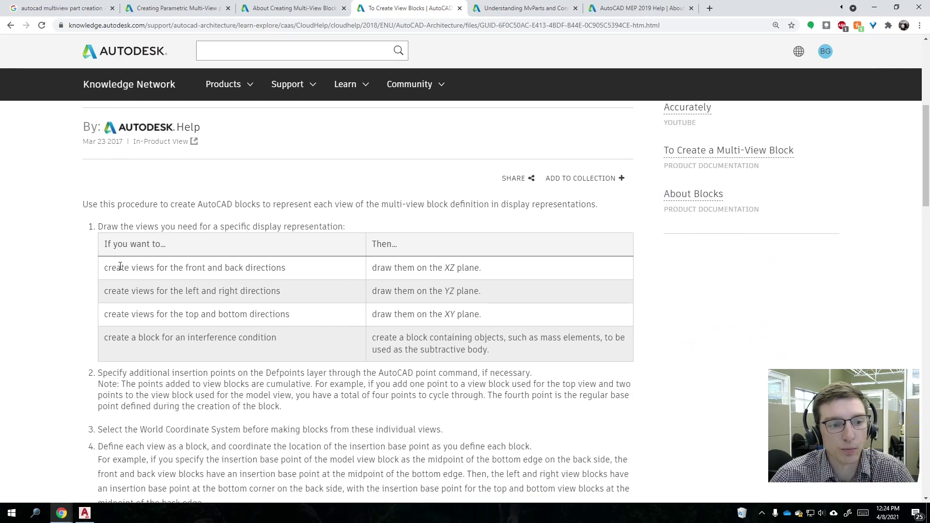
{"action": "left_click_drag", "start_coordinate": [102, 270], "coordinate": [487, 325]}
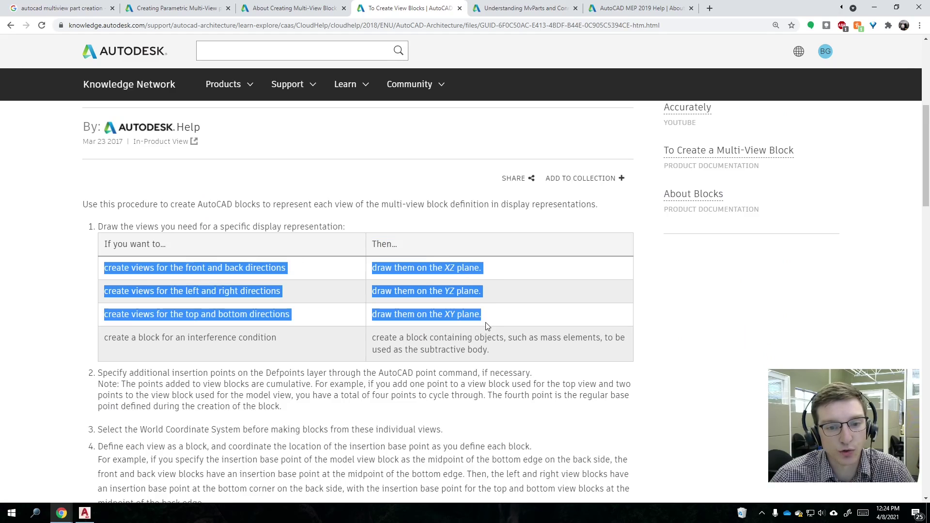
{"action": "left_click", "coordinate": [498, 321]}
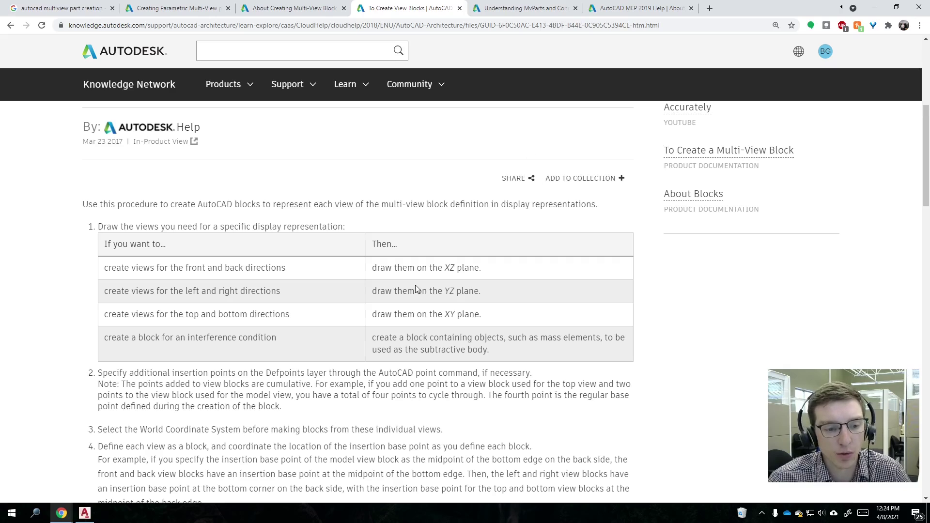
Step: Study the article's insertion base point instructions and exploded desk example, and return to AutoCAD MEP
{"action": "scroll", "coordinate": [416, 289], "scroll_direction": "down", "scroll_amount": 1}
{"action": "scroll", "coordinate": [415, 289], "scroll_direction": "down", "scroll_amount": 5}
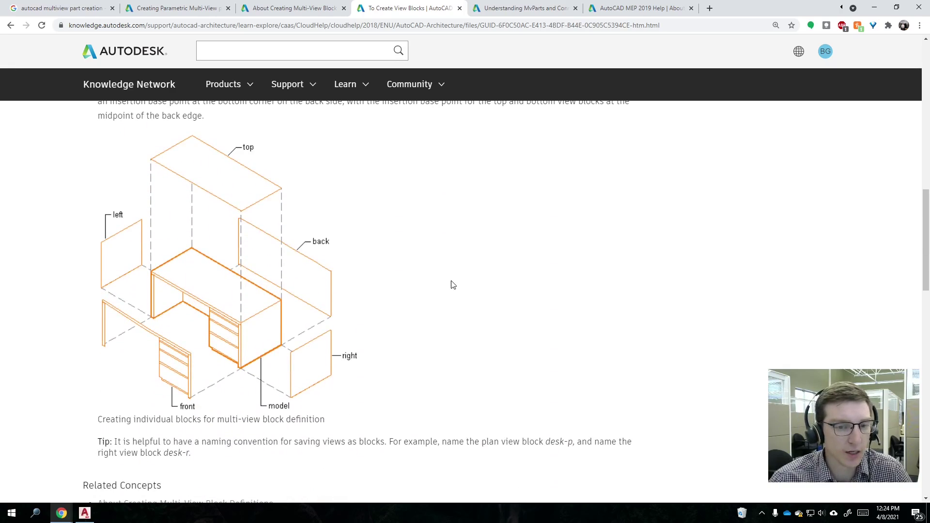
{"action": "scroll", "coordinate": [504, 107], "scroll_direction": "up", "scroll_amount": 2}
{"action": "scroll", "coordinate": [360, 270], "scroll_direction": "down", "scroll_amount": 1}
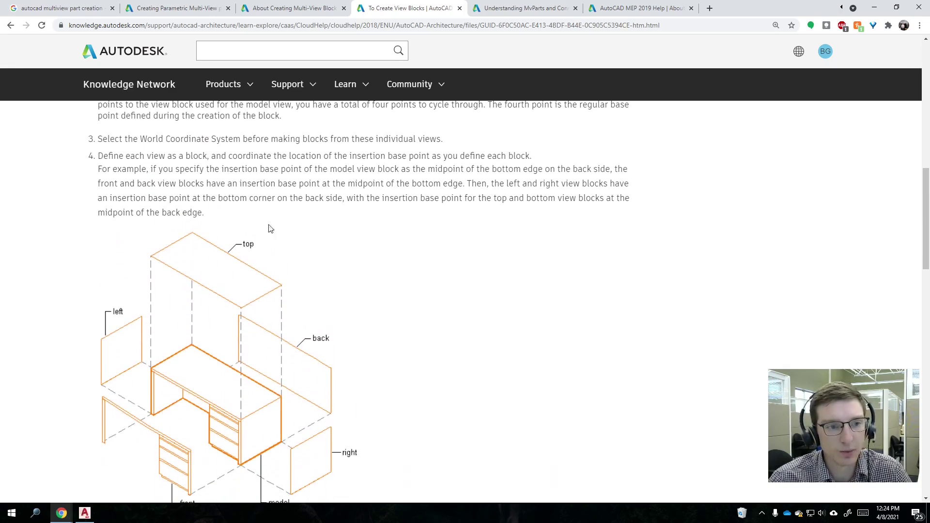
{"action": "left_click_drag", "start_coordinate": [93, 160], "coordinate": [251, 222]}
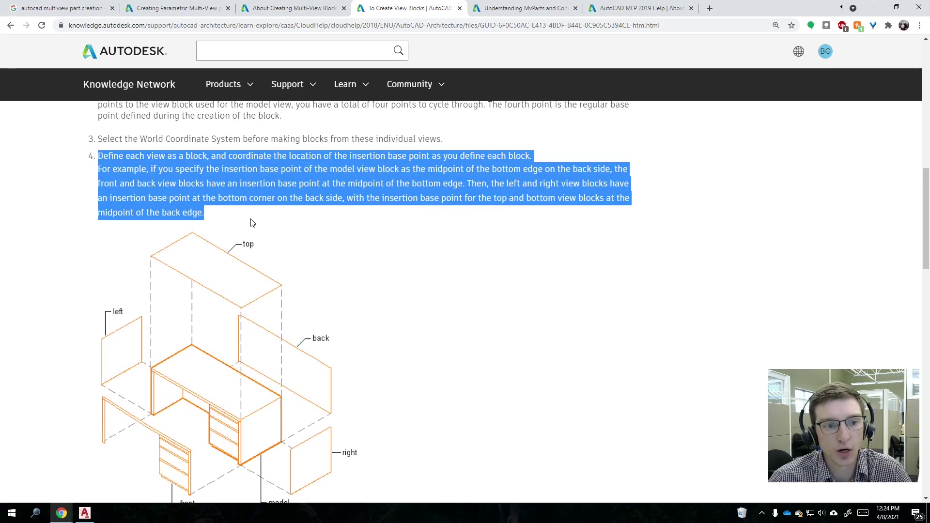
{"action": "left_click", "coordinate": [264, 226]}
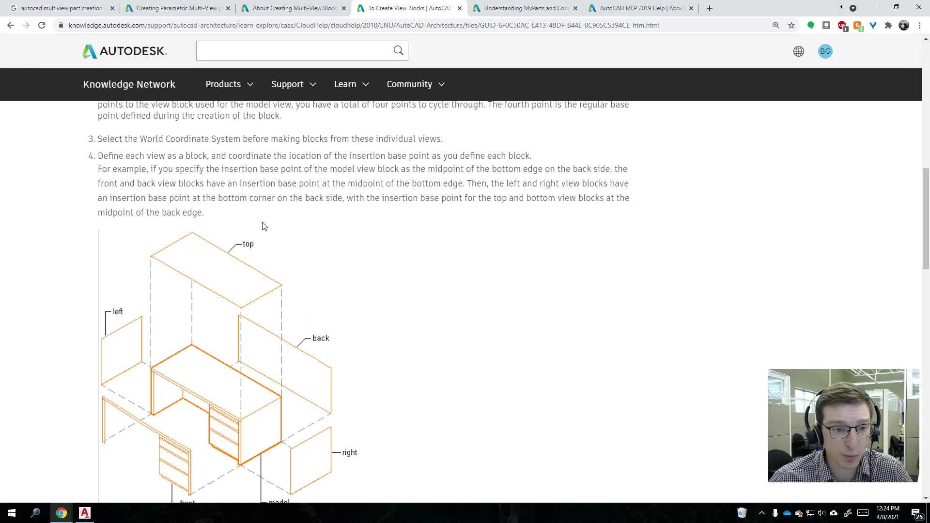
{"action": "scroll", "coordinate": [315, 242], "scroll_direction": "down", "scroll_amount": 3}
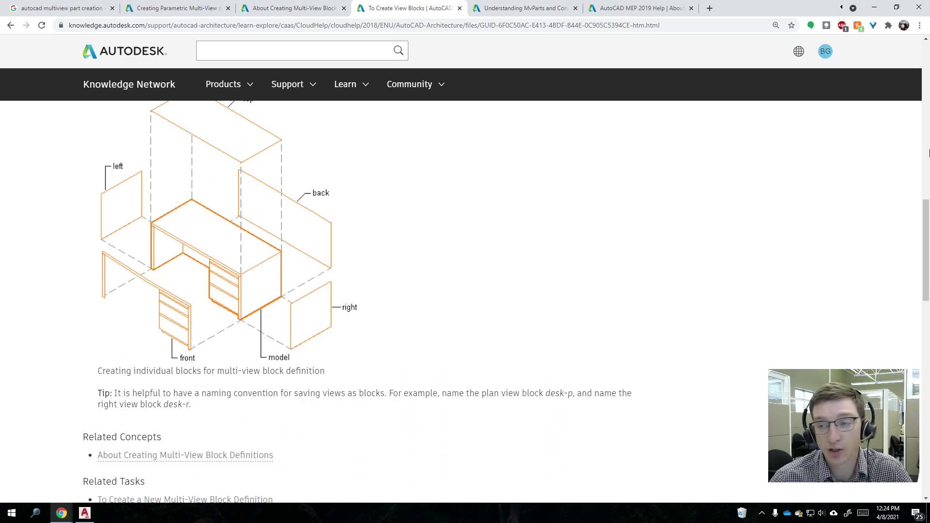
{"action": "left_click", "coordinate": [874, 7]}
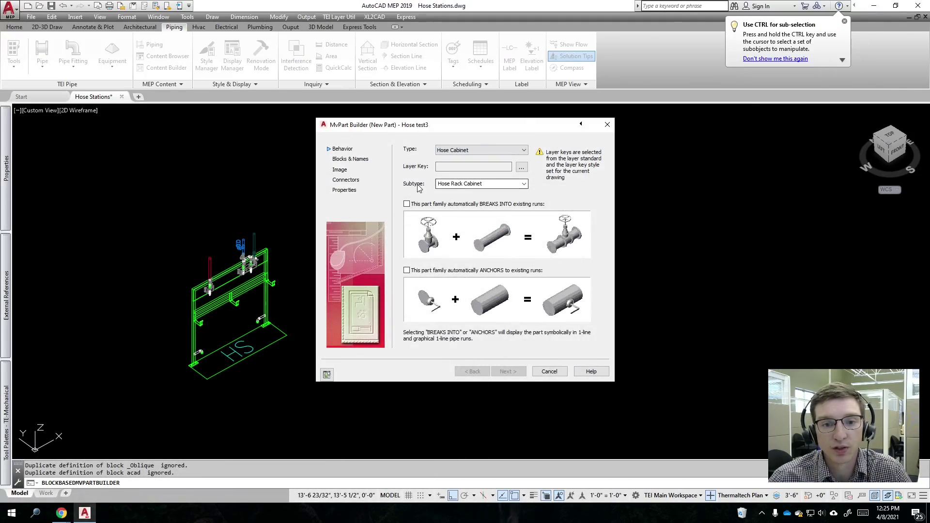
Step: Review the available subtypes and part types for Hose test3, keeping Hose Cabinet and Hose Rack Cabinet
{"action": "left_click", "coordinate": [523, 184]}
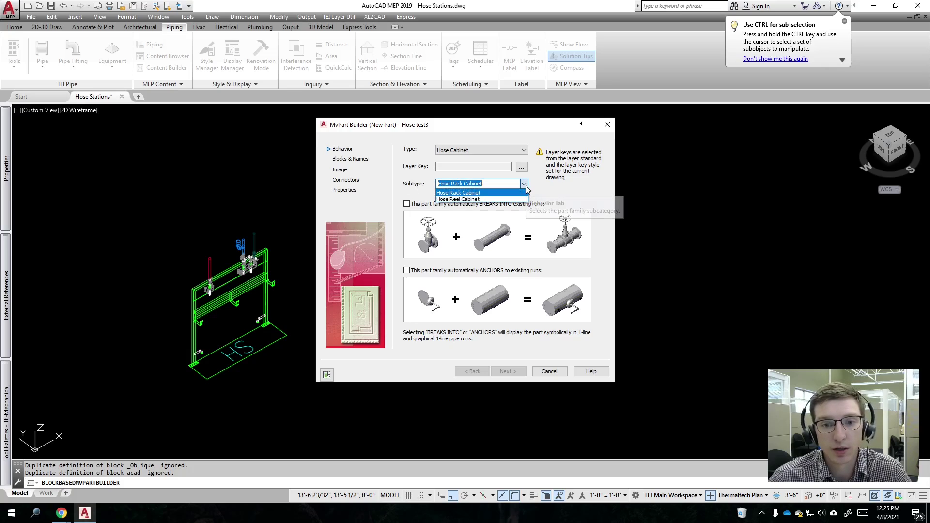
{"action": "left_click", "coordinate": [524, 184]}
{"action": "left_click", "coordinate": [524, 184]}
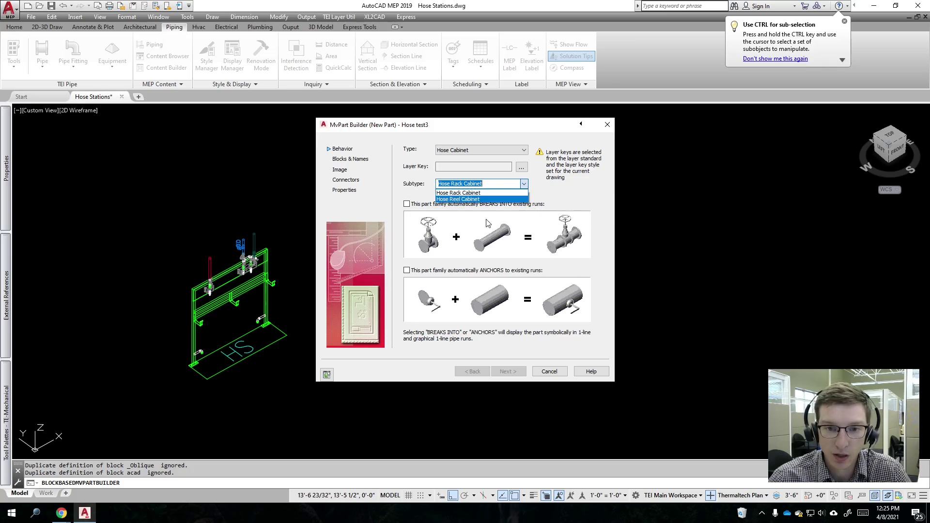
{"action": "left_click", "coordinate": [523, 184]}
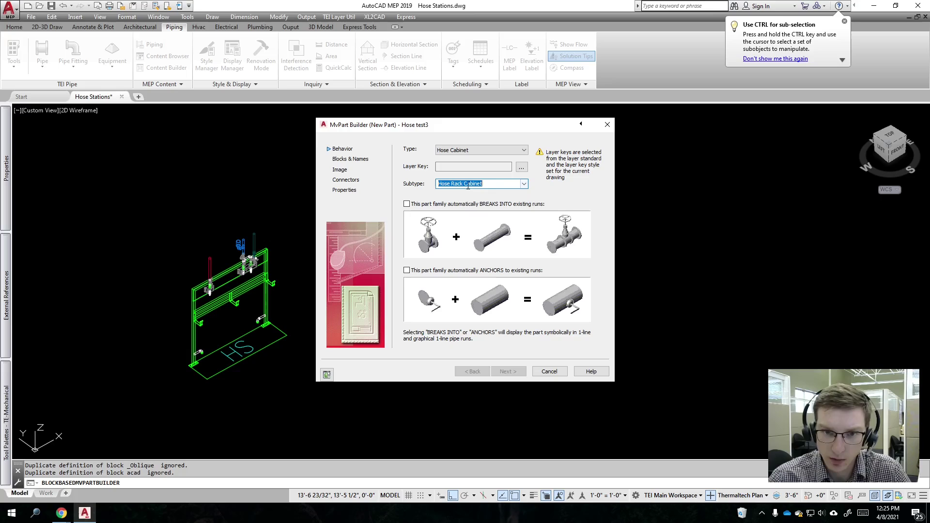
{"action": "left_click", "coordinate": [483, 149]}
{"action": "left_click_drag", "start_coordinate": [522, 167], "coordinate": [524, 267]}
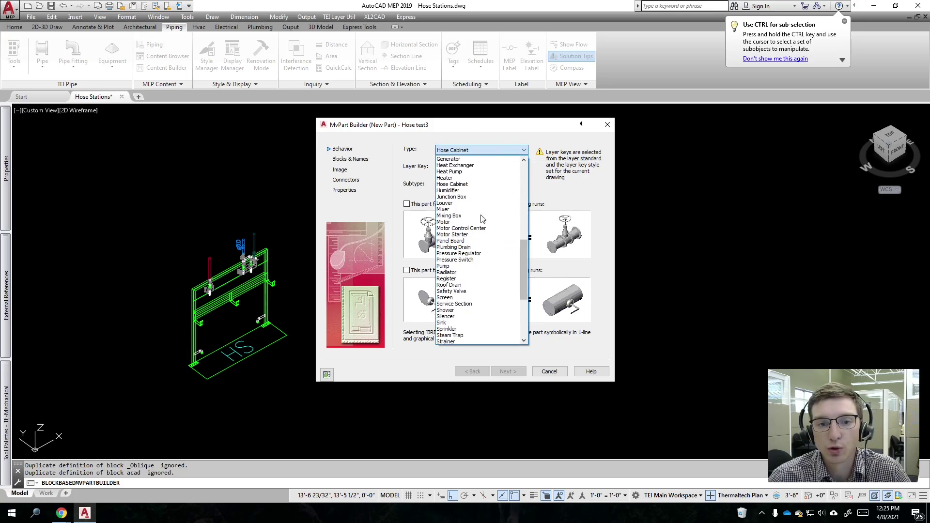
{"action": "left_click", "coordinate": [458, 139]}
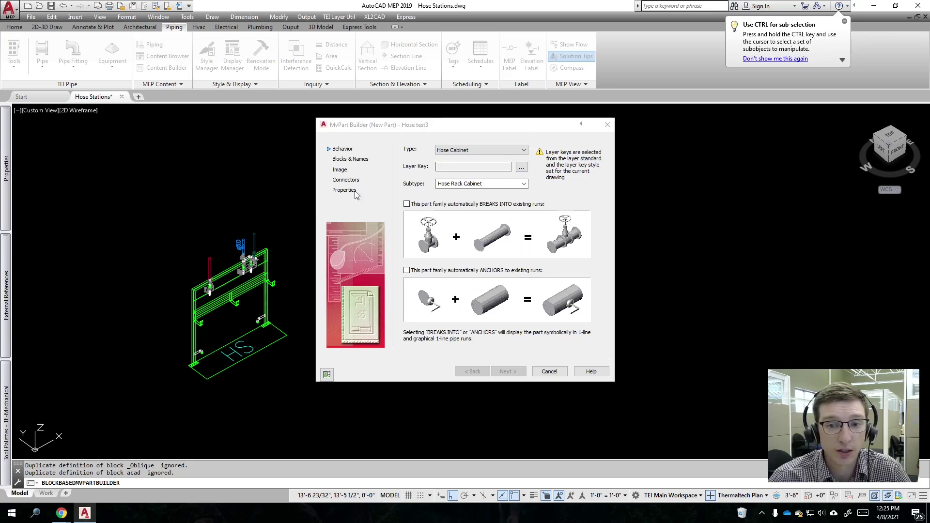
Step: Assign the ANNREV layer key to the part and continue to the Blocks & Names page
{"action": "left_click", "coordinate": [188, 198]}
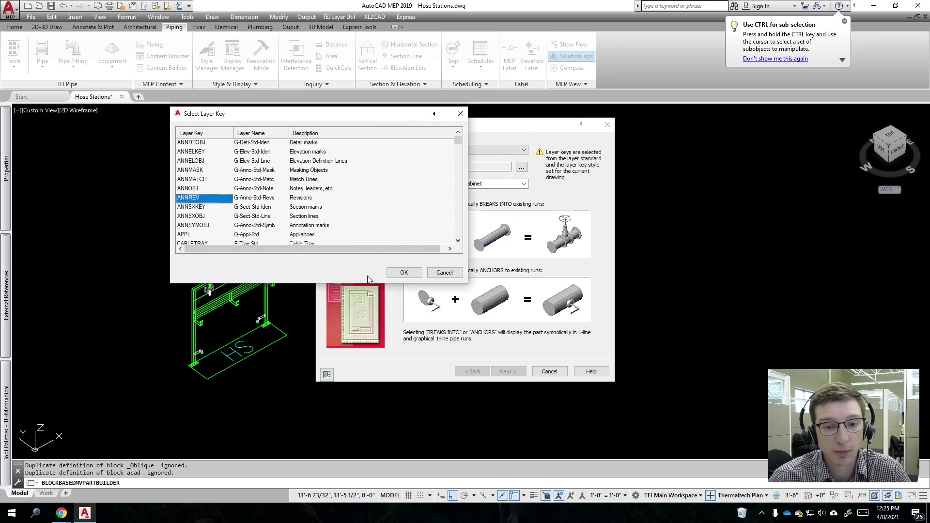
{"action": "left_click", "coordinate": [399, 272]}
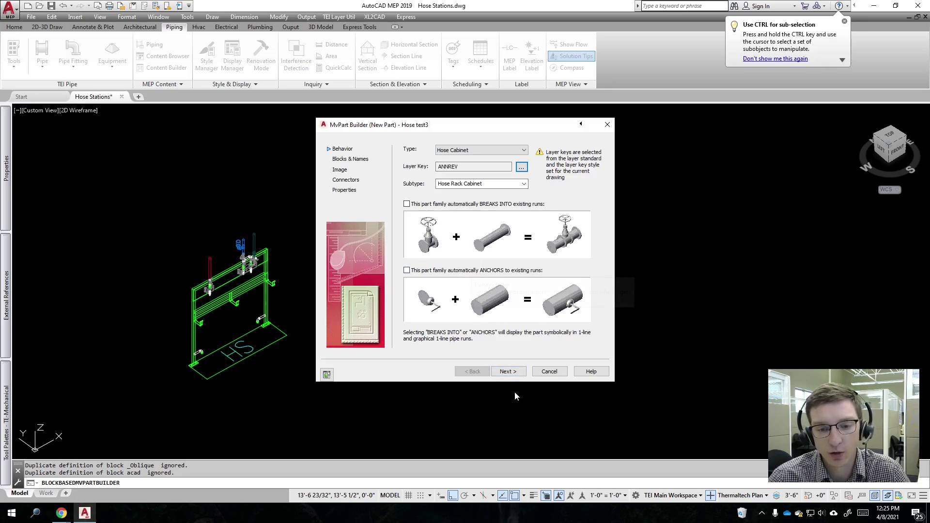
{"action": "left_click", "coordinate": [514, 373]}
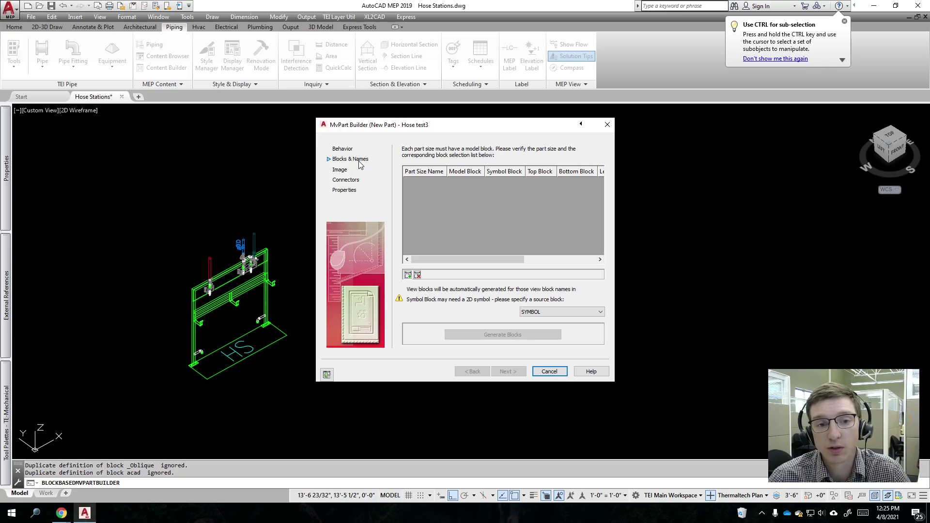
Step: Add a part size and assign the HS-X block as its model block
{"action": "left_click", "coordinate": [409, 275]}
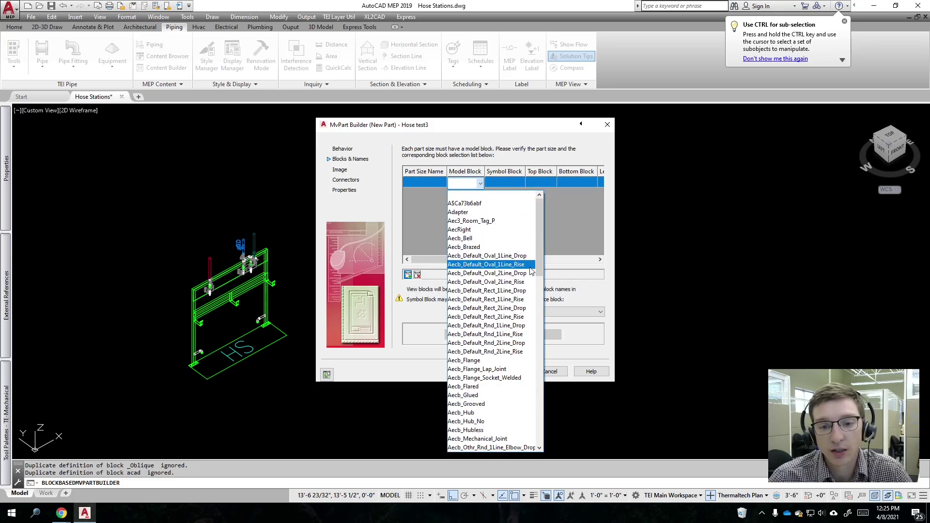
{"action": "left_click_drag", "start_coordinate": [539, 265], "coordinate": [543, 383]}
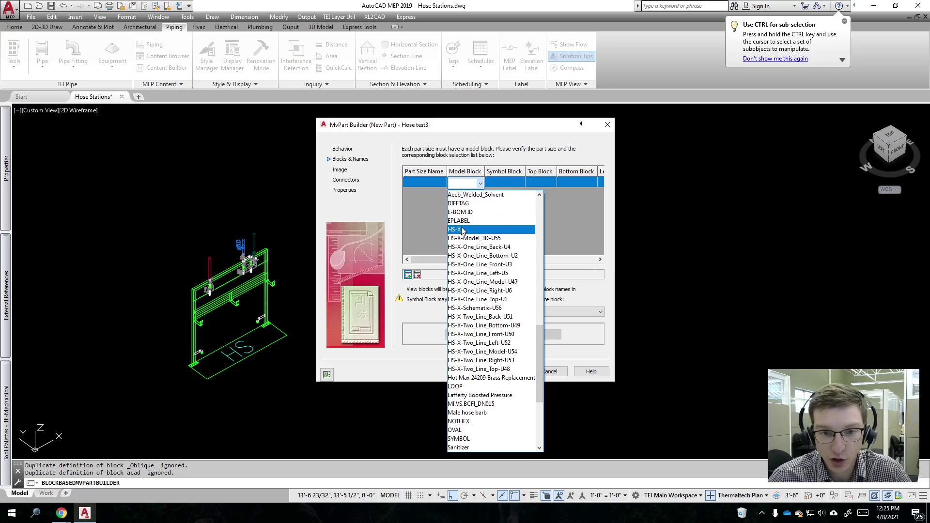
{"action": "left_click", "coordinate": [457, 230]}
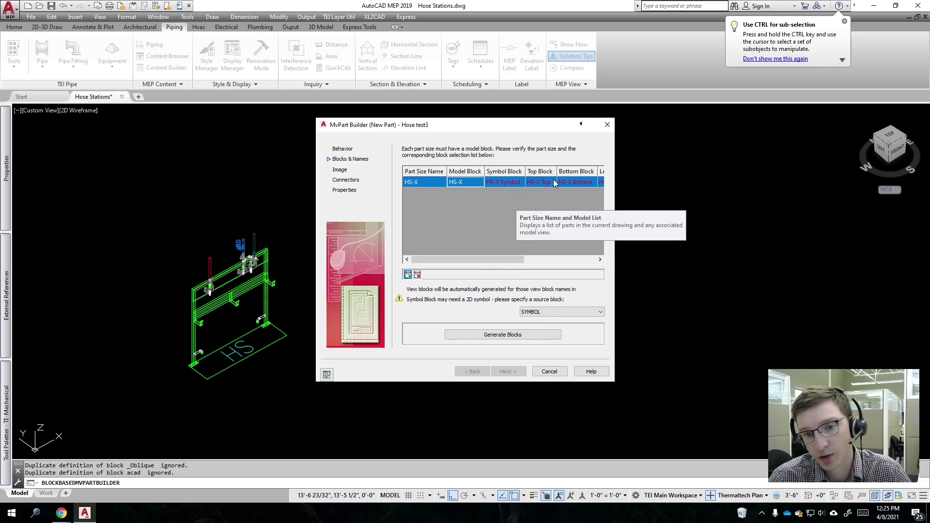
Step: Start generating the HS-X view blocks from the SYMBOL source block and check the block columns beside the Views settings
{"action": "left_click_drag", "start_coordinate": [486, 257], "coordinate": [528, 265]}
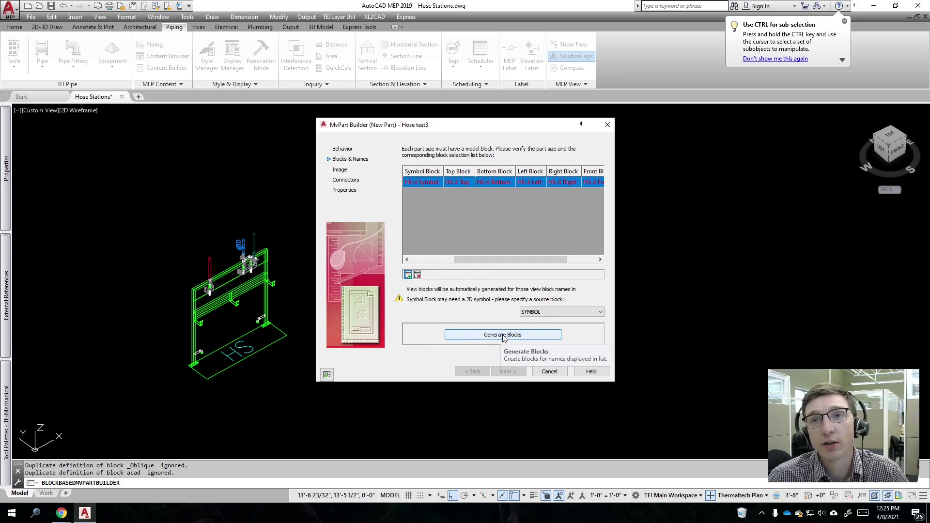
{"action": "left_click", "coordinate": [530, 336]}
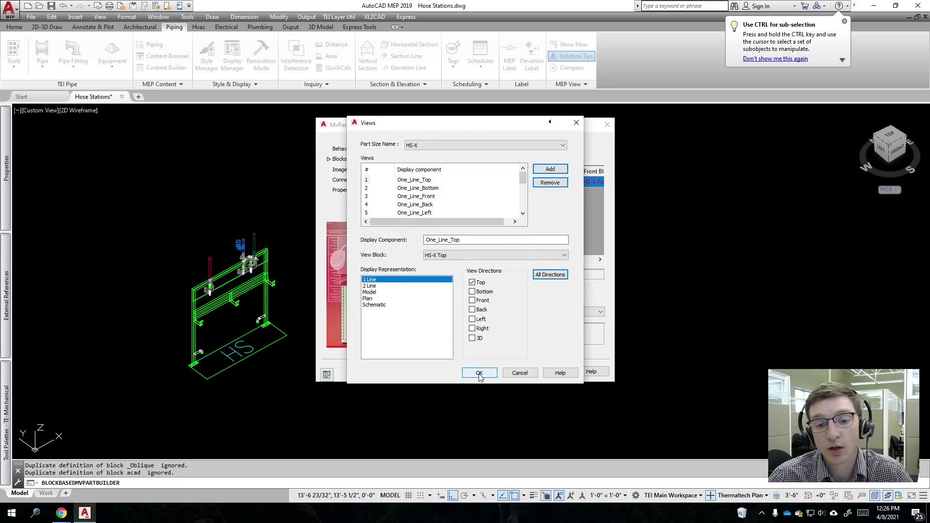
{"action": "left_click_drag", "start_coordinate": [469, 127], "coordinate": [248, 139]}
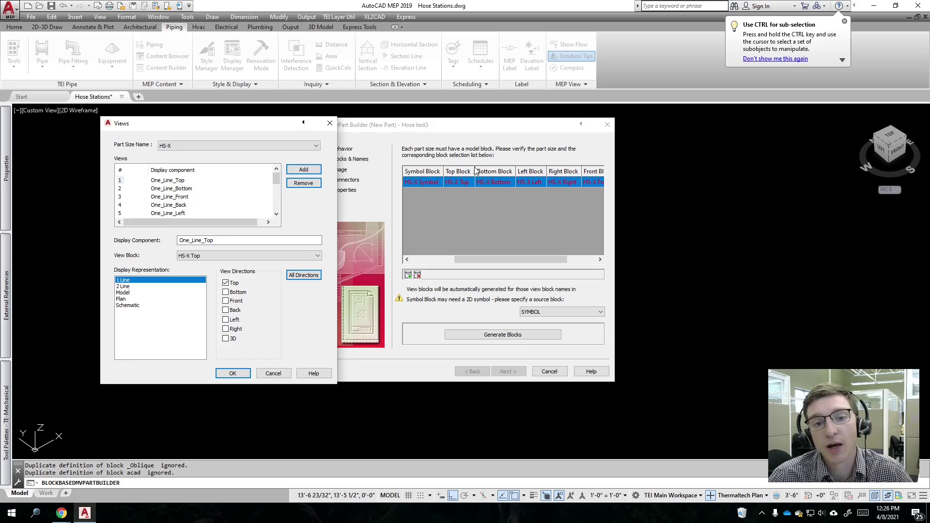
{"action": "mouse_move", "coordinate": [270, 131]}
{"action": "left_mouse_down"}
{"action": "mouse_move", "coordinate": [443, 140]}
{"action": "mouse_move", "coordinate": [507, 196]}
{"action": "mouse_move", "coordinate": [489, 139]}
{"action": "left_mouse_up"}
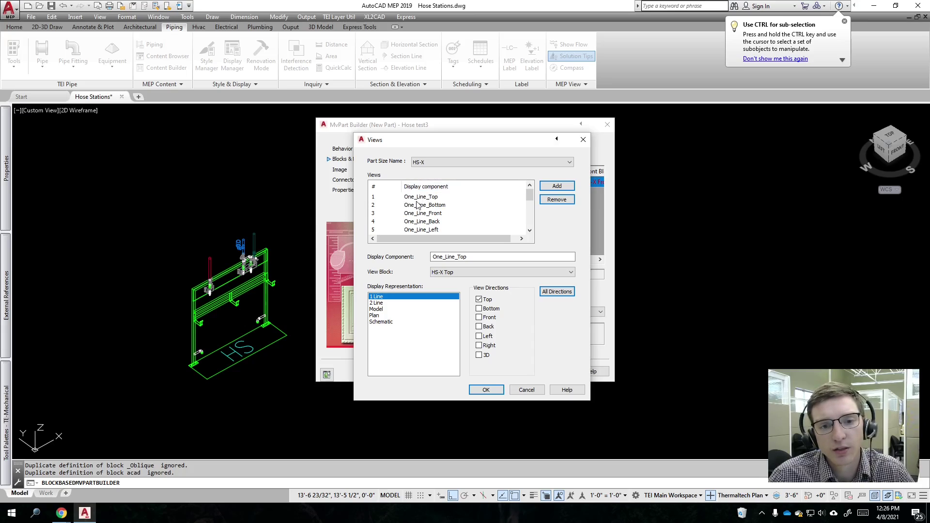
Step: Examine the block, display representation and view direction settings of the One_Line_Top and Two_Line_Top views
{"action": "left_click", "coordinate": [374, 198]}
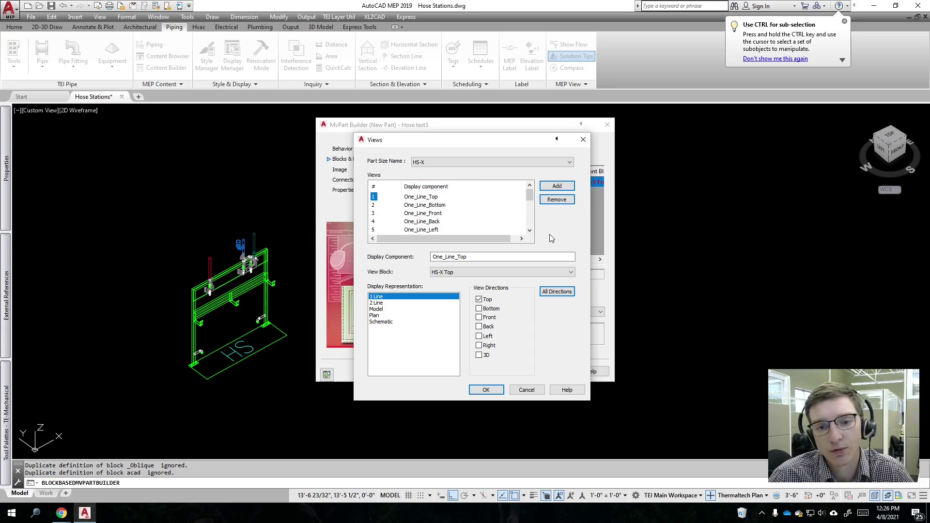
{"action": "left_click", "coordinate": [529, 230]}
{"action": "left_click", "coordinate": [529, 231]}
{"action": "left_click", "coordinate": [529, 230]}
{"action": "left_click", "coordinate": [529, 231]}
{"action": "left_click", "coordinate": [530, 230]}
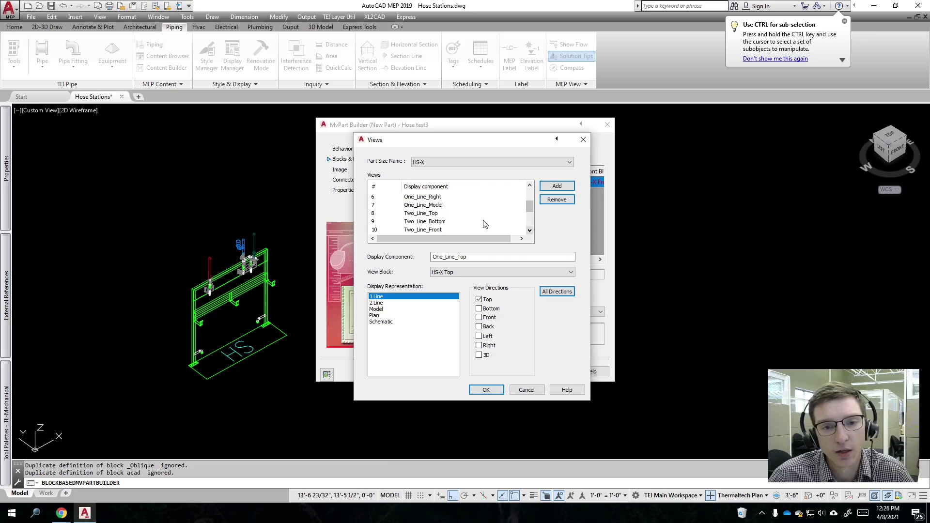
{"action": "left_click", "coordinate": [373, 214]}
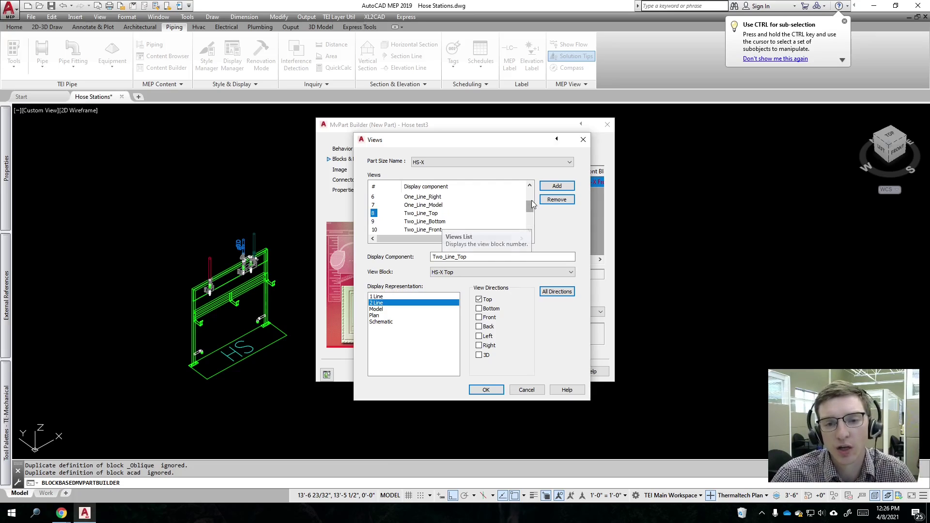
{"action": "left_click_drag", "start_coordinate": [532, 203], "coordinate": [532, 188]}
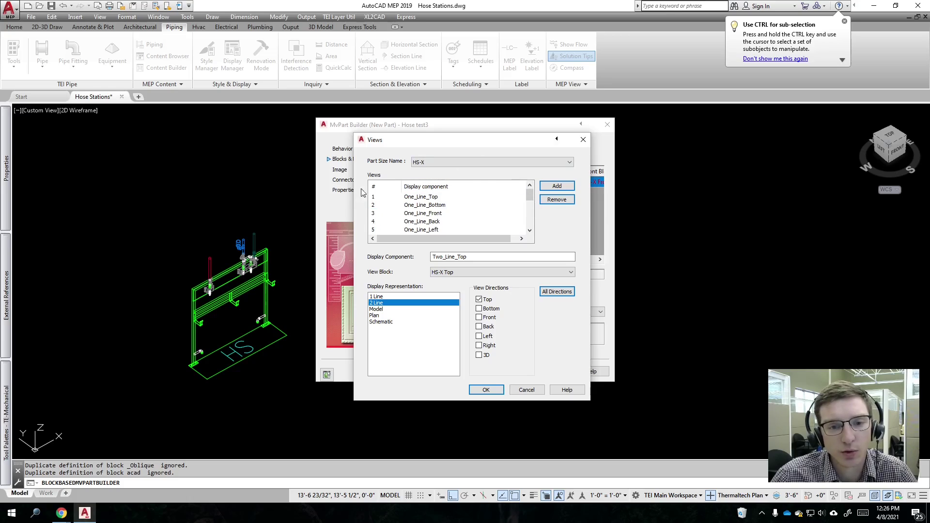
Step: Assign the SYMBOL block as the view block of the One_Line_Top display component
{"action": "left_click", "coordinate": [374, 196]}
{"action": "left_click", "coordinate": [485, 272]}
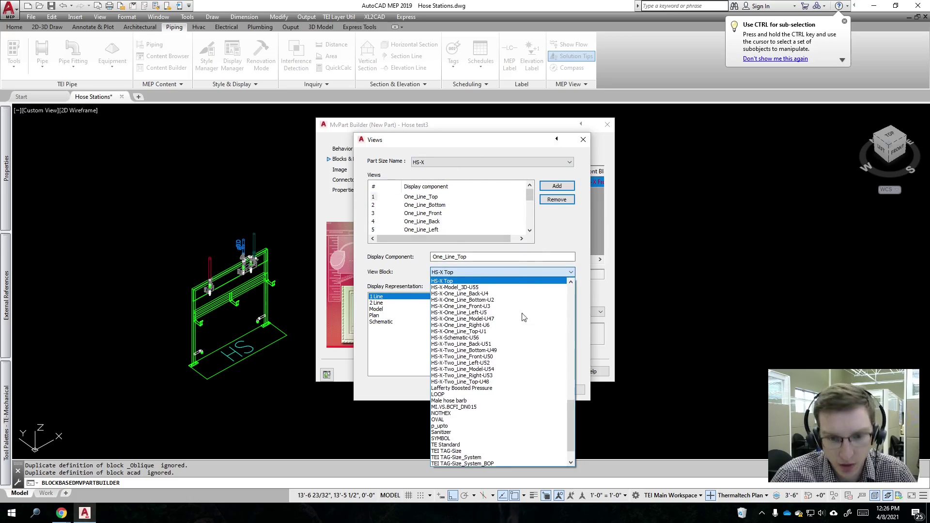
{"action": "left_click", "coordinate": [470, 438]}
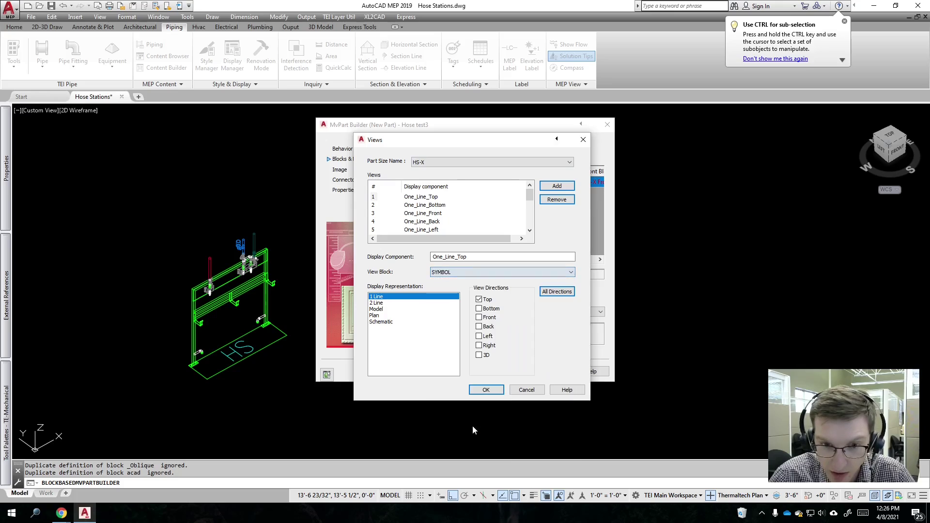
Step: Assign the SYMBOL block as the view block of the Two_Line_Top display component
{"action": "left_click", "coordinate": [530, 231]}
{"action": "left_click", "coordinate": [529, 230]}
{"action": "left_click", "coordinate": [530, 230]}
{"action": "left_click", "coordinate": [530, 231]}
{"action": "left_click", "coordinate": [530, 230]}
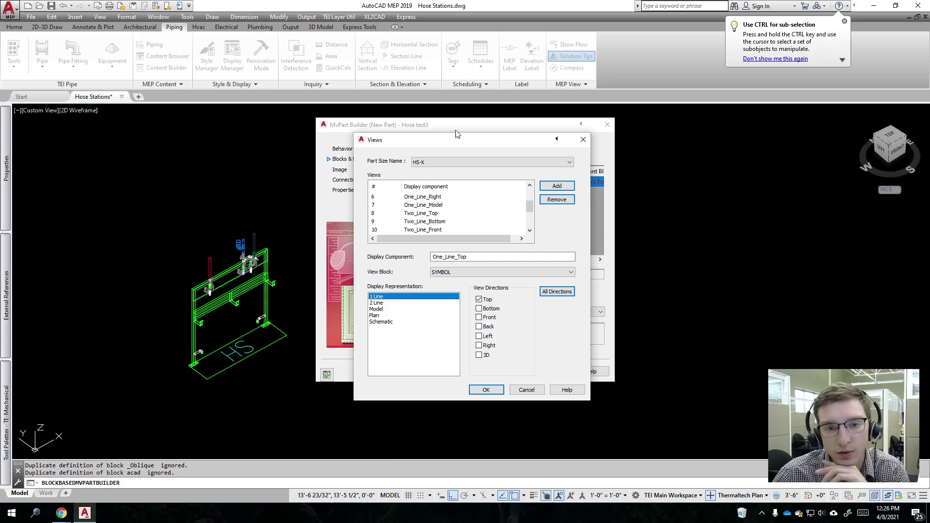
{"action": "left_click_drag", "start_coordinate": [489, 141], "coordinate": [230, 115]}
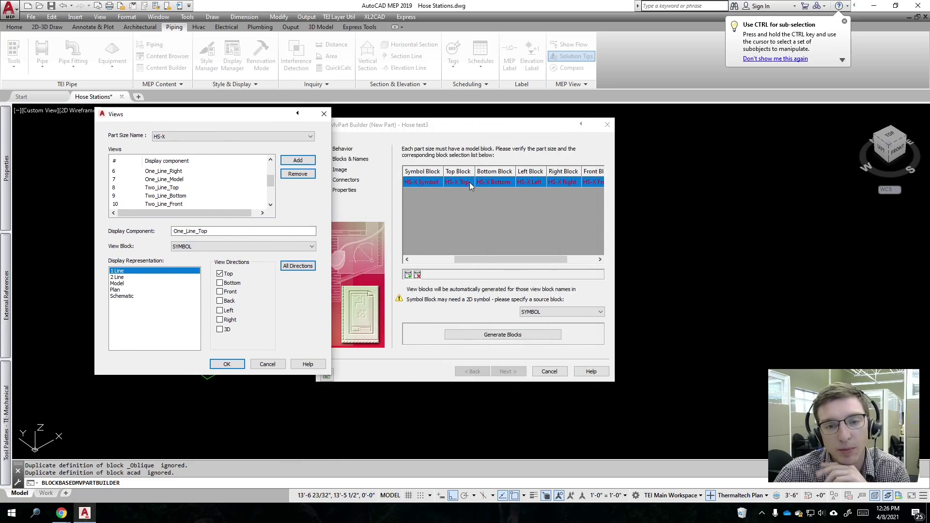
{"action": "left_click_drag", "start_coordinate": [236, 114], "coordinate": [256, 132]}
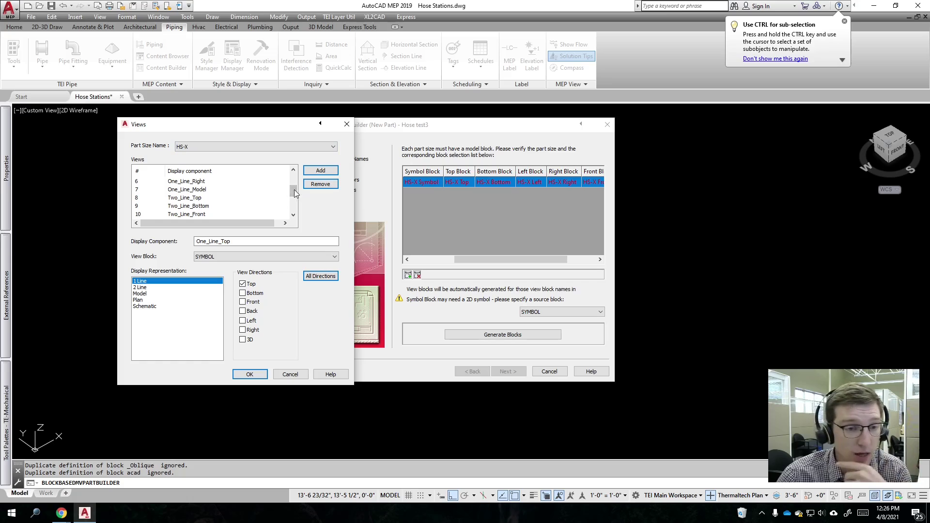
{"action": "left_click", "coordinate": [148, 198]}
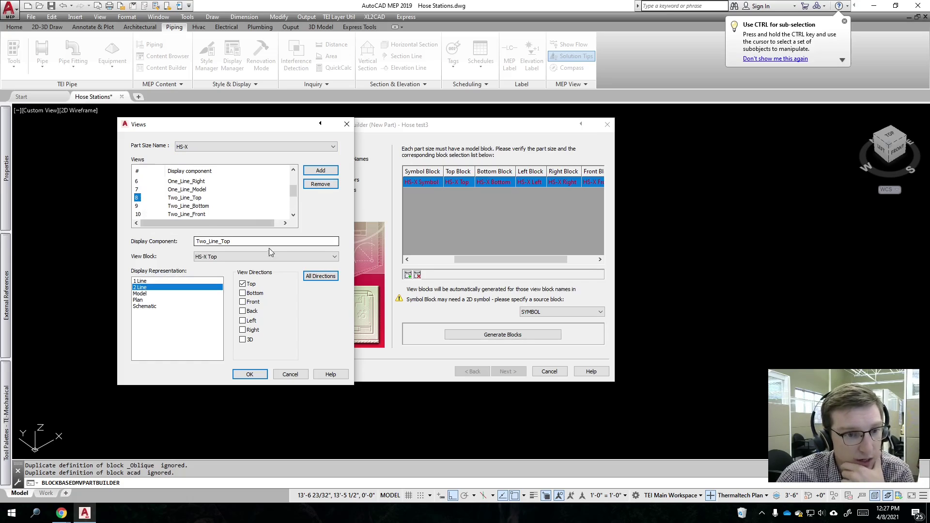
{"action": "left_click", "coordinate": [237, 257]}
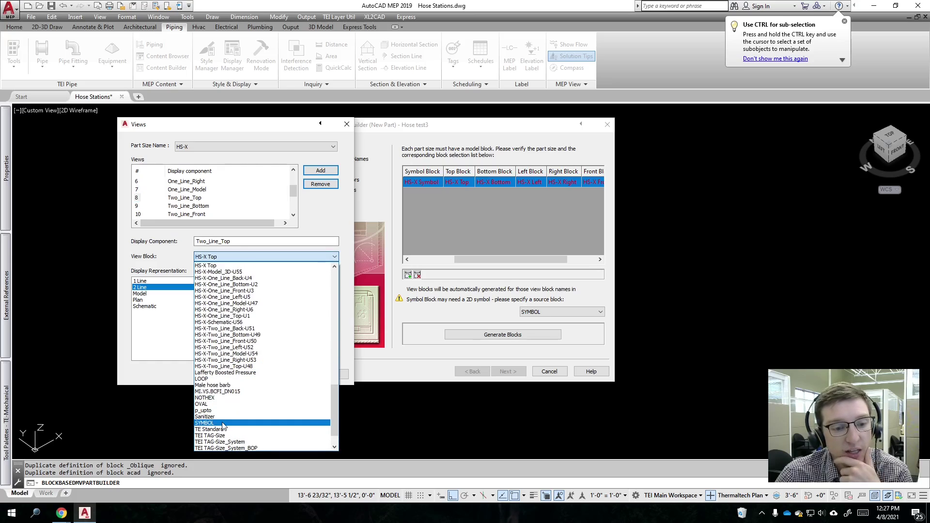
{"action": "left_click", "coordinate": [237, 423]}
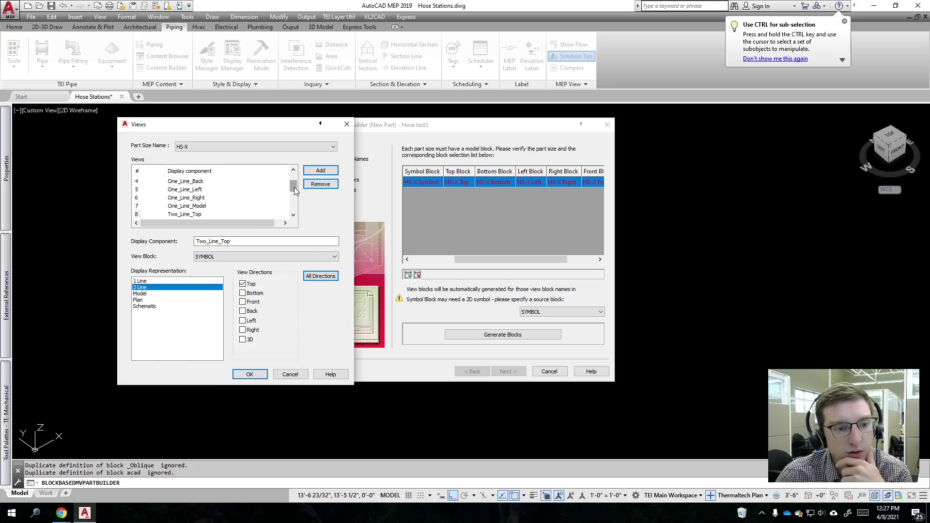
Step: Compare the display representations assigned to the One_Line_Top, Two_Line_Top and Model_3D views
{"action": "left_click_drag", "start_coordinate": [294, 187], "coordinate": [293, 175]}
{"action": "left_click", "coordinate": [138, 181]}
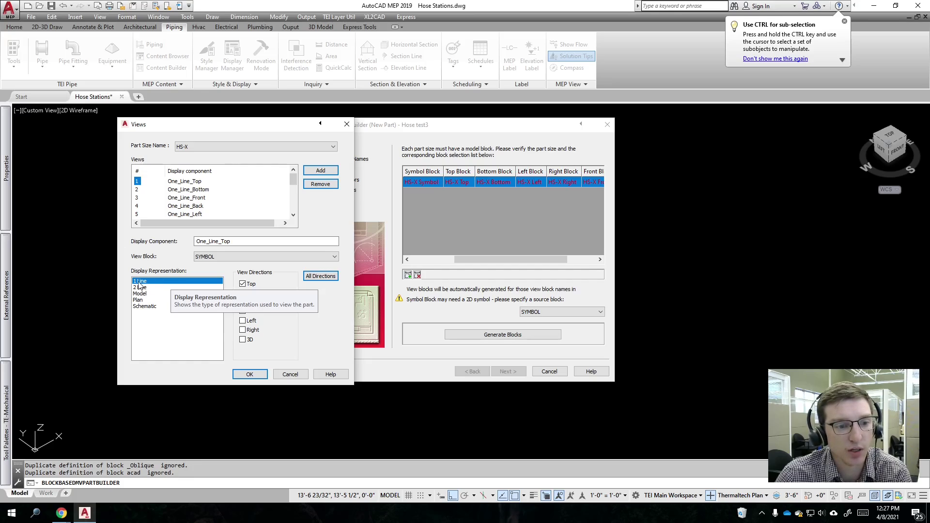
{"action": "scroll", "coordinate": [136, 191], "scroll_direction": "down", "scroll_amount": 2}
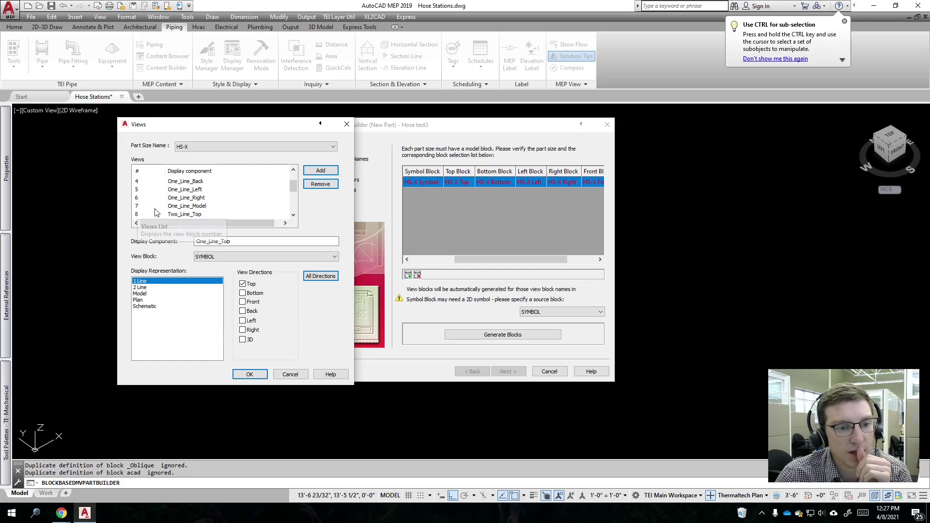
{"action": "left_click", "coordinate": [137, 189]}
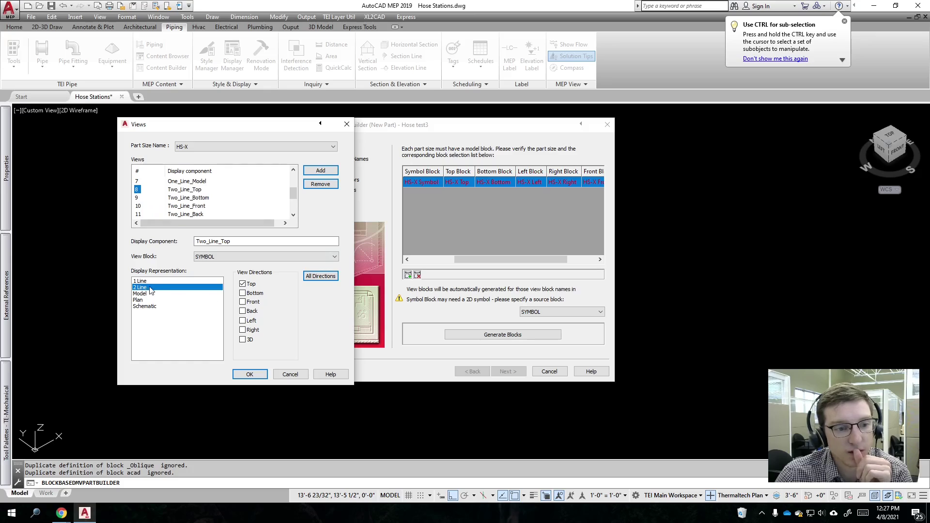
{"action": "scroll", "coordinate": [221, 203], "scroll_direction": "down", "scroll_amount": 2}
{"action": "left_click", "coordinate": [143, 207]}
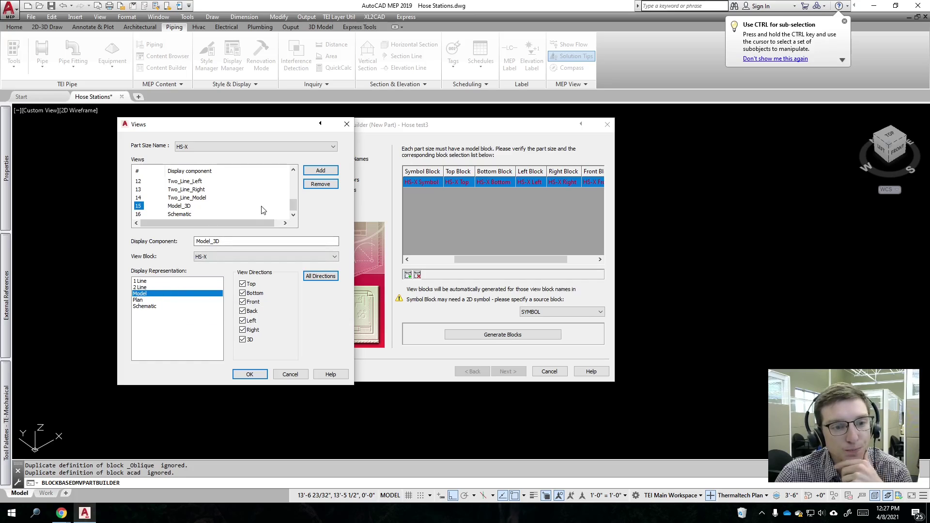
{"action": "scroll", "coordinate": [255, 204], "scroll_direction": "up", "scroll_amount": 4}
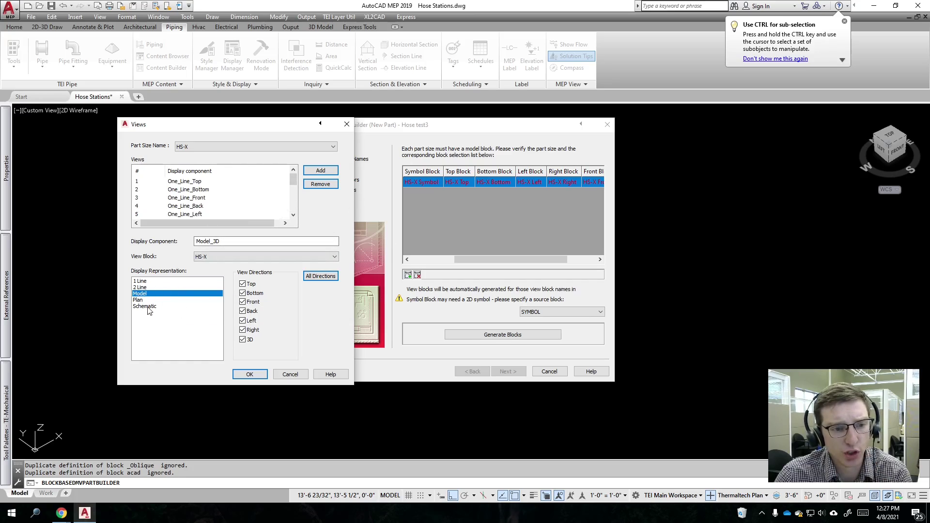
{"action": "scroll", "coordinate": [184, 217], "scroll_direction": "down", "scroll_amount": 3}
{"action": "scroll", "coordinate": [184, 216], "scroll_direction": "down", "scroll_amount": 1}
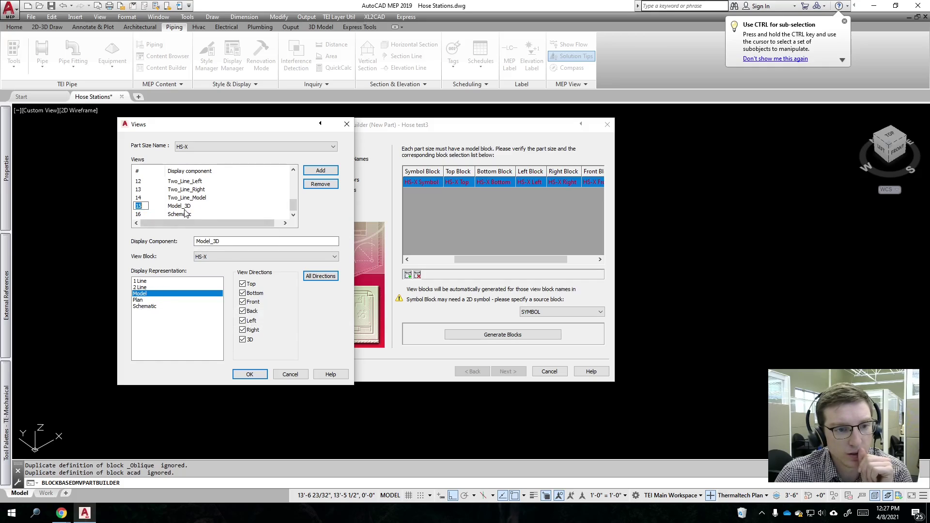
Step: Try the Plan display representation for the Model_3D view, and set it back to Model
{"action": "left_click", "coordinate": [141, 198]}
{"action": "left_click", "coordinate": [141, 206]}
{"action": "left_click", "coordinate": [141, 300]}
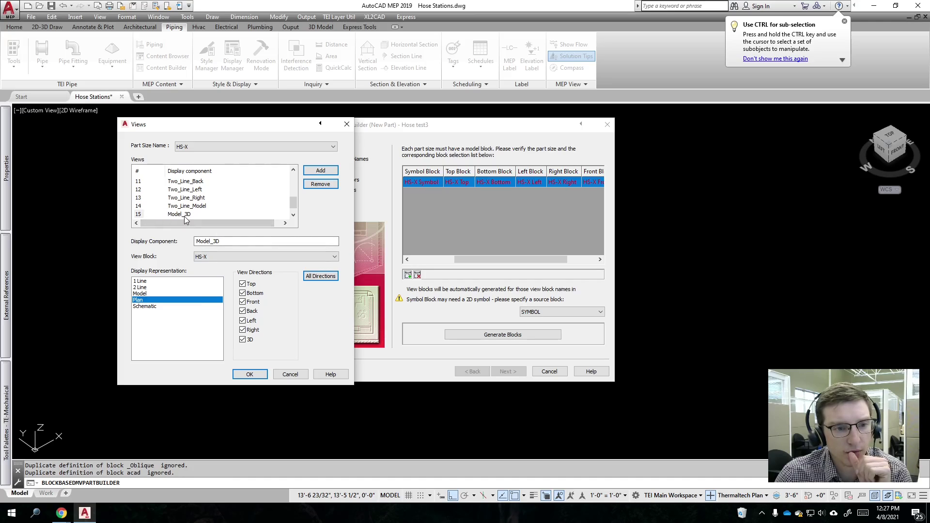
{"action": "left_click", "coordinate": [140, 206]}
{"action": "left_click", "coordinate": [140, 215]}
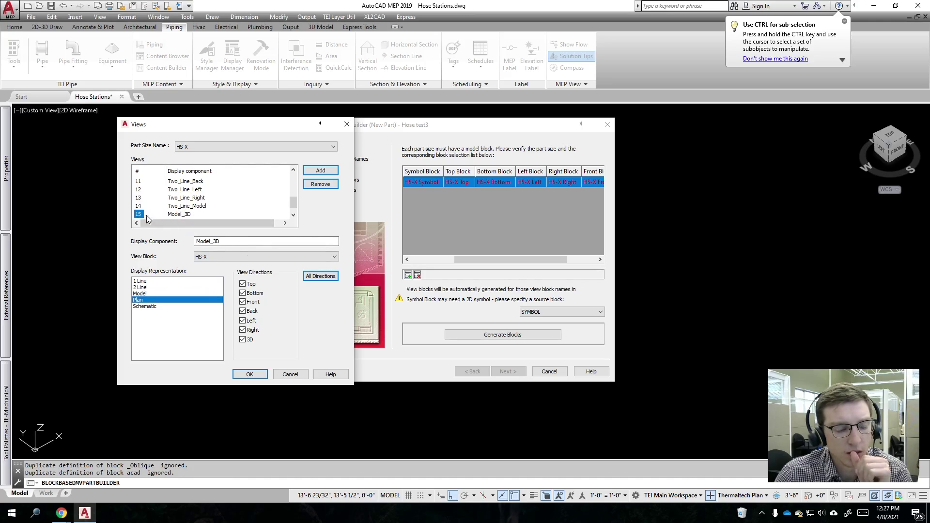
{"action": "left_click", "coordinate": [139, 294]}
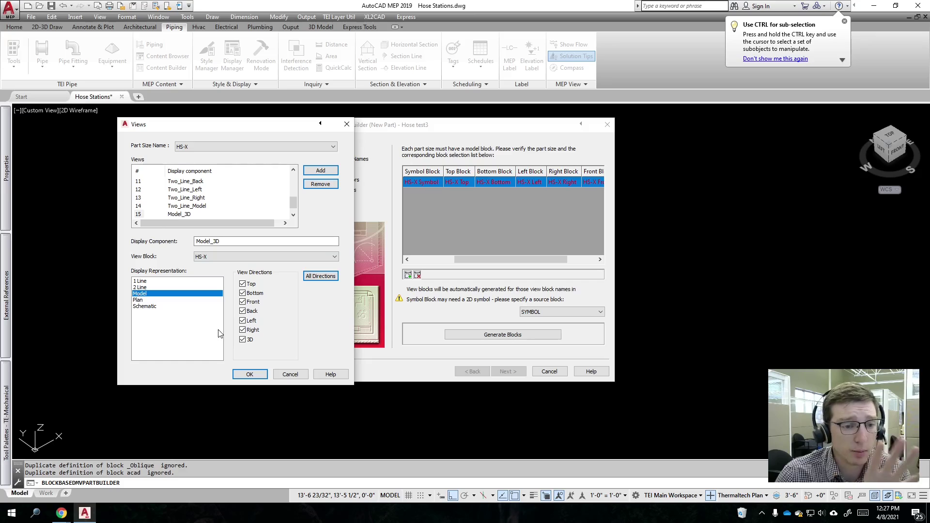
Step: Recheck the view blocks of One_Line_Top and Two_Line_Top, and accept the view settings
{"action": "left_click_drag", "start_coordinate": [293, 202], "coordinate": [293, 173]}
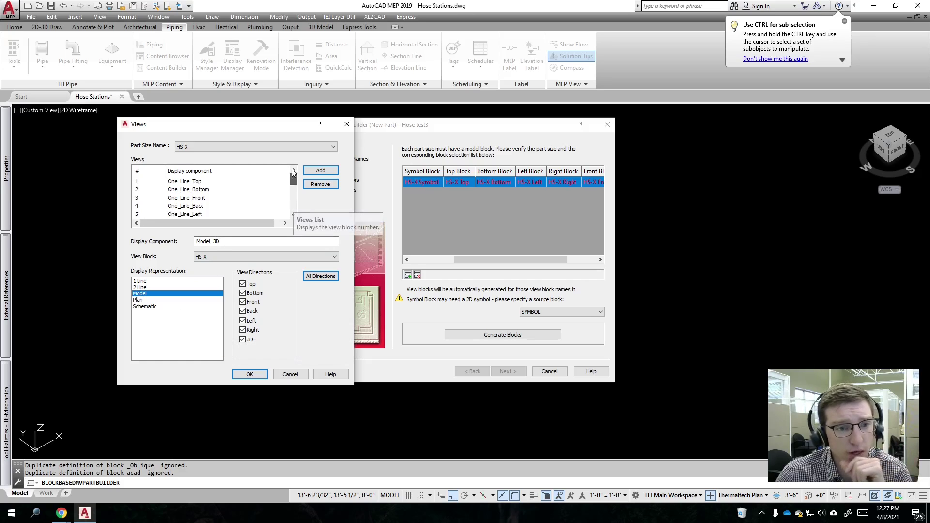
{"action": "left_click", "coordinate": [137, 182]}
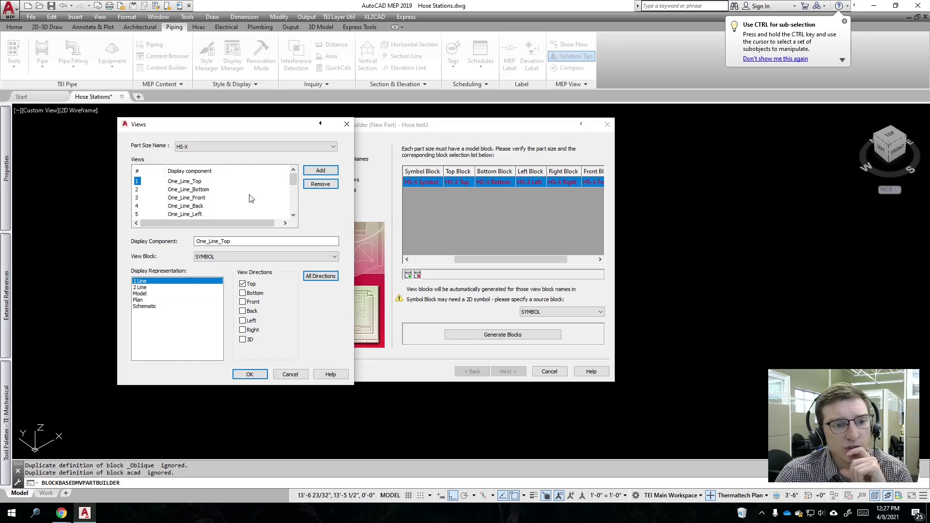
{"action": "left_click_drag", "start_coordinate": [294, 181], "coordinate": [294, 194]}
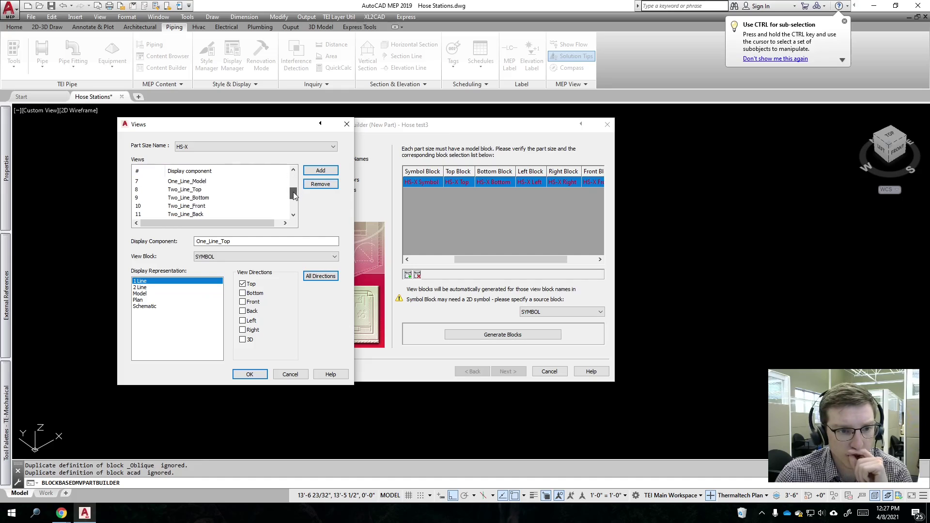
{"action": "left_click", "coordinate": [293, 215]}
{"action": "left_click", "coordinate": [293, 214]}
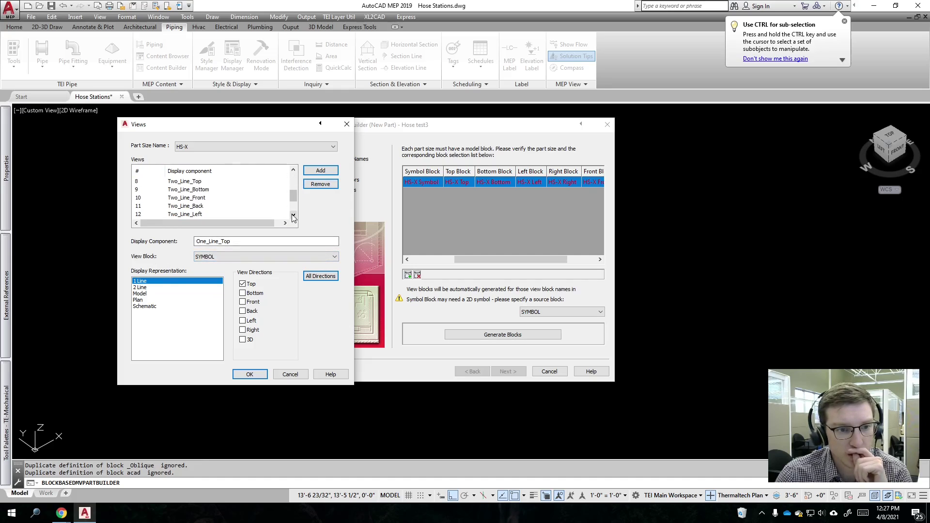
{"action": "left_click", "coordinate": [293, 171]}
{"action": "left_click", "coordinate": [136, 189]}
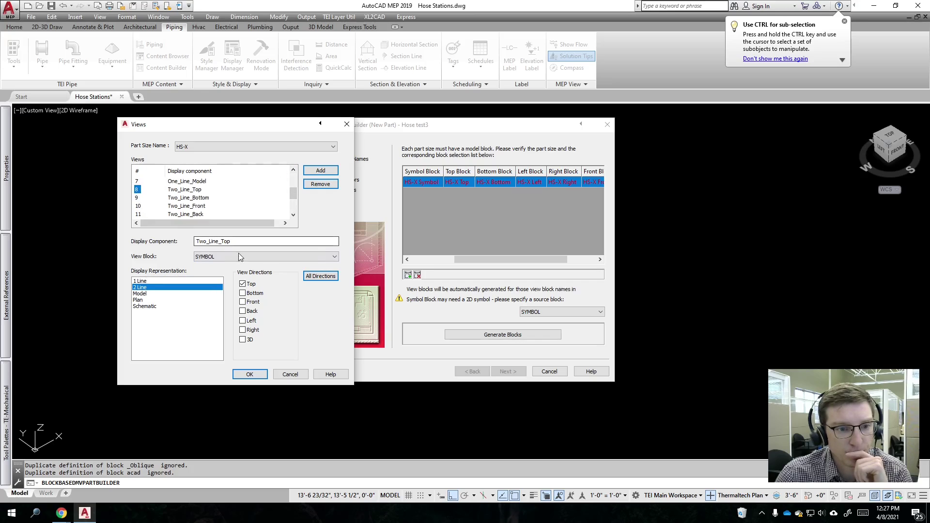
{"action": "left_click", "coordinate": [249, 373]}
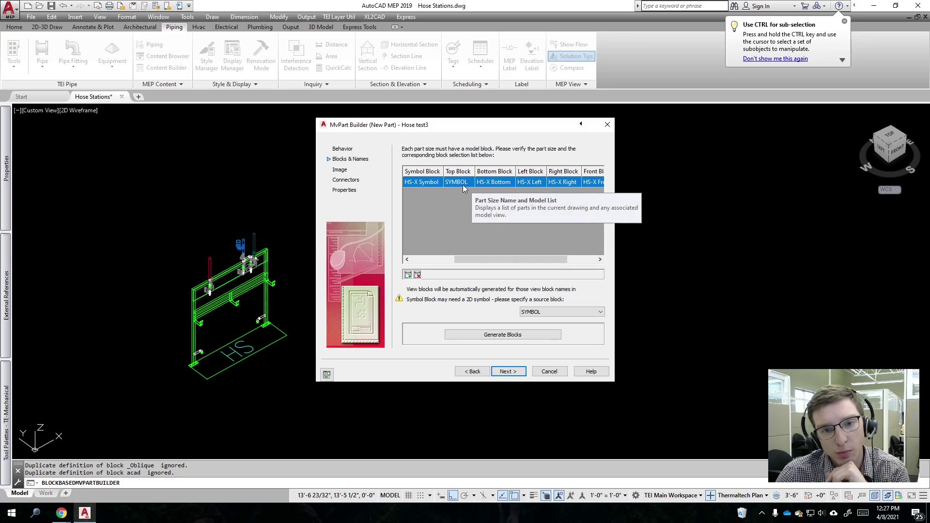
Step: Check the remaining view blocks, continue to the Image page and generate the preview image from the HS-X model block
{"action": "left_click_drag", "start_coordinate": [547, 259], "coordinate": [576, 259]}
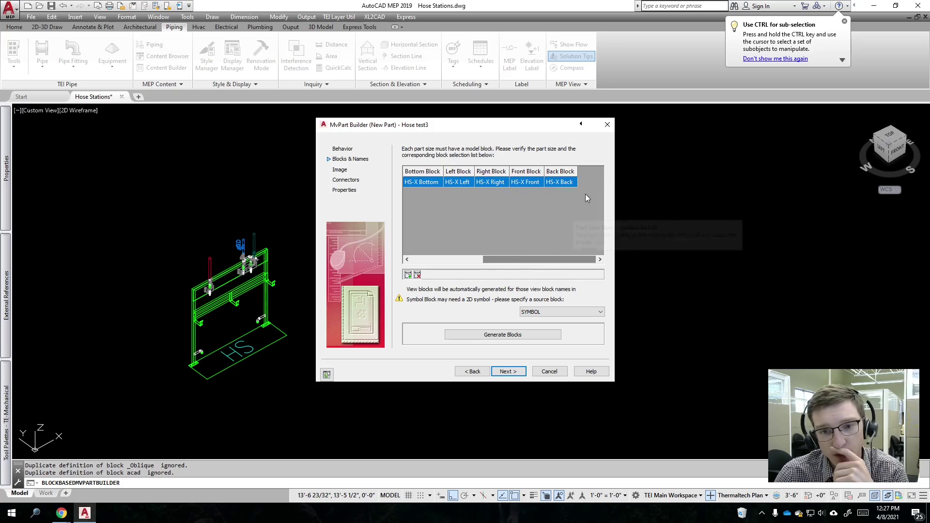
{"action": "left_click", "coordinate": [515, 376]}
{"action": "left_click", "coordinate": [444, 196]}
{"action": "left_click", "coordinate": [501, 233]}
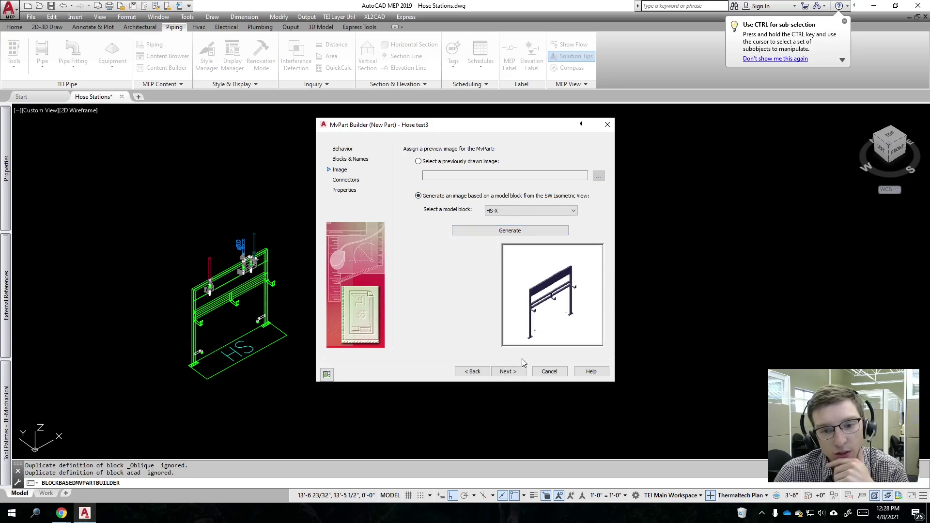
Step: Pass through the Connectors and Properties pages without adding anything, and finish building the Hose test3 part
{"action": "left_click", "coordinate": [514, 373]}
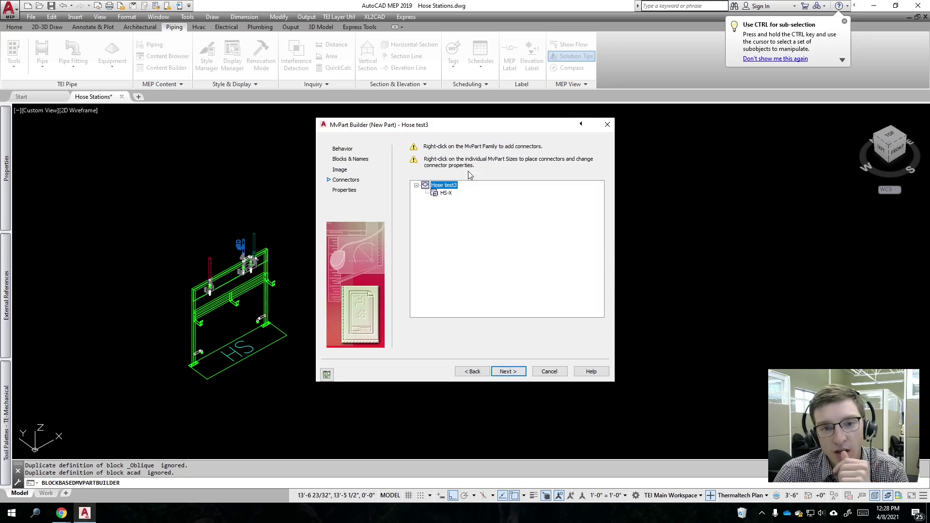
{"action": "left_click", "coordinate": [446, 194]}
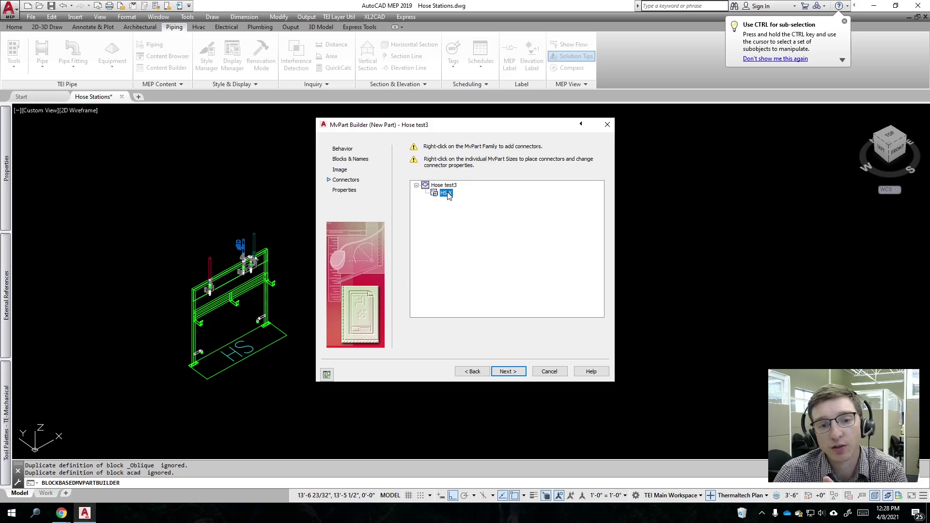
{"action": "left_click", "coordinate": [508, 374]}
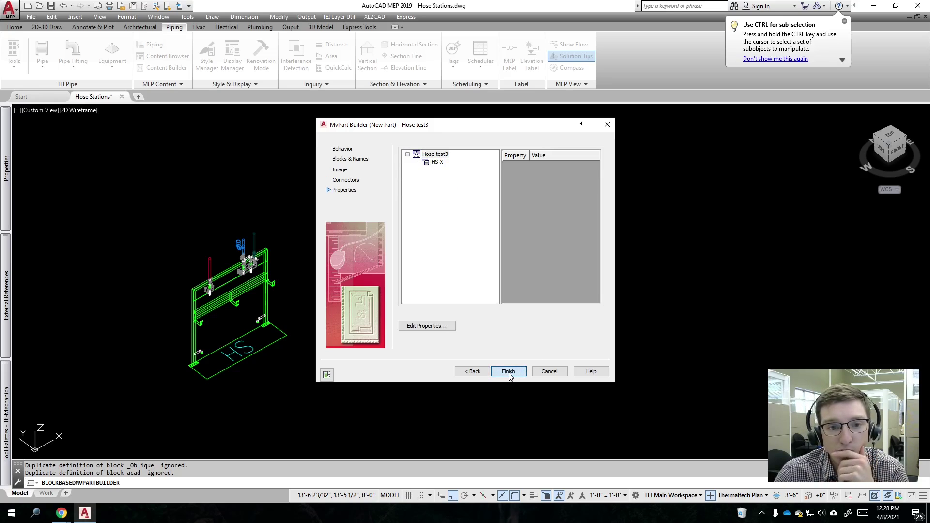
{"action": "left_click", "coordinate": [509, 375]}
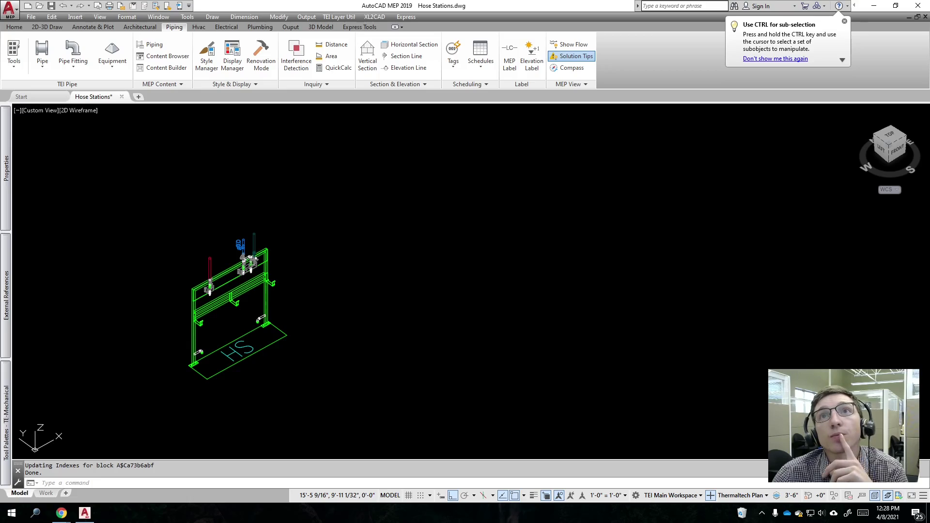
Step: Open Hose test3.dwg from the INSTRUMENTS folder in File Explorer and view its blocks in 3D
{"action": "key", "text": "super+e"}
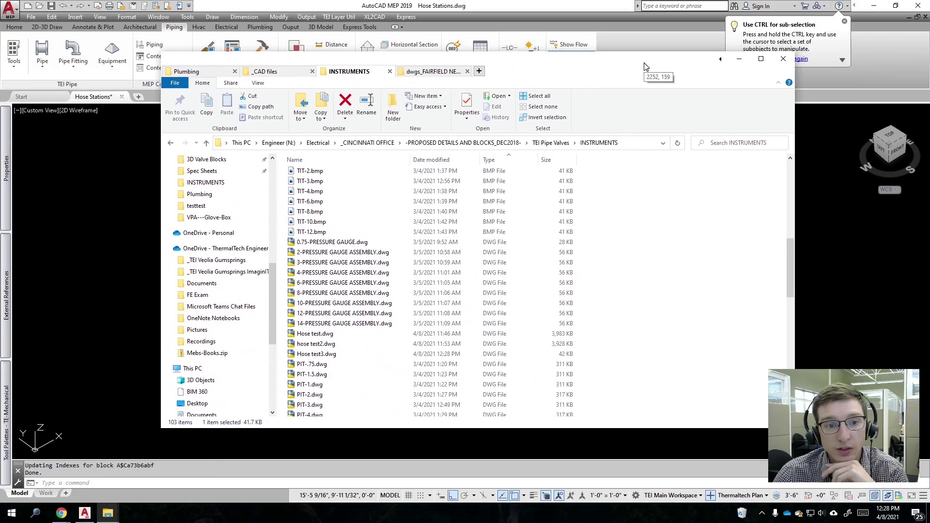
{"action": "scroll", "coordinate": [614, 321], "scroll_direction": "down", "scroll_amount": 1}
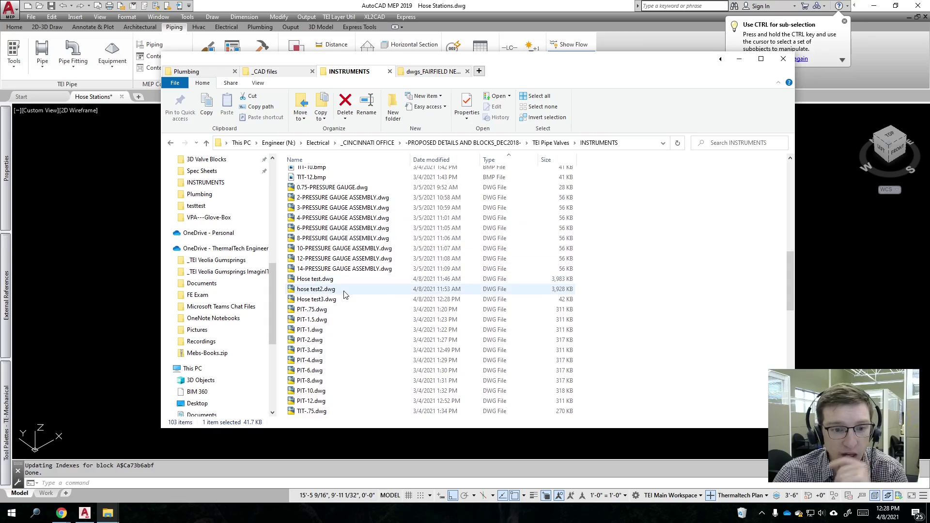
{"action": "double_click", "coordinate": [305, 304]}
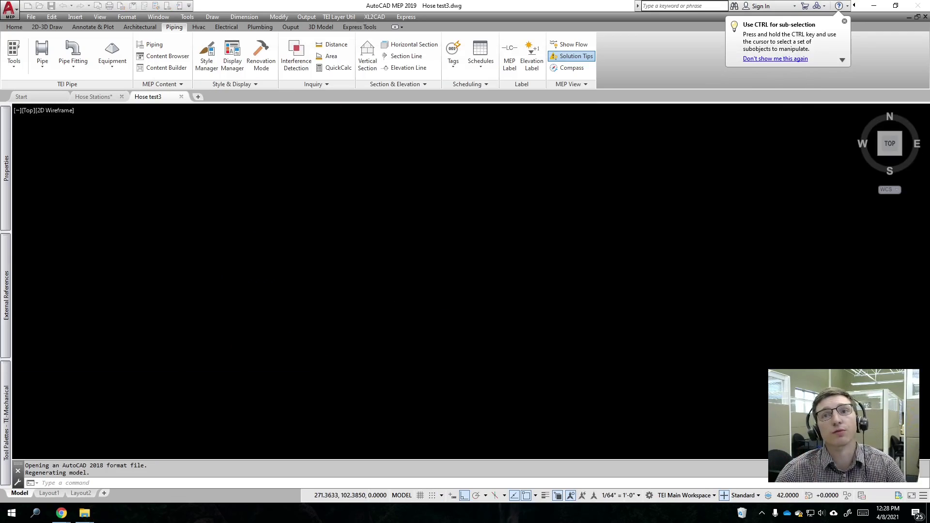
{"action": "middle_click", "coordinate": [423, 322]}
{"action": "scroll", "coordinate": [466, 327], "scroll_direction": "down", "scroll_amount": 3}
{"action": "middle_click_drag", "start_coordinate": [582, 411], "coordinate": [644, 336], "text": "shift"}
{"action": "scroll", "coordinate": [644, 348], "scroll_direction": "down", "scroll_amount": 2}
{"action": "scroll", "coordinate": [644, 363], "scroll_direction": "up", "scroll_amount": 3}
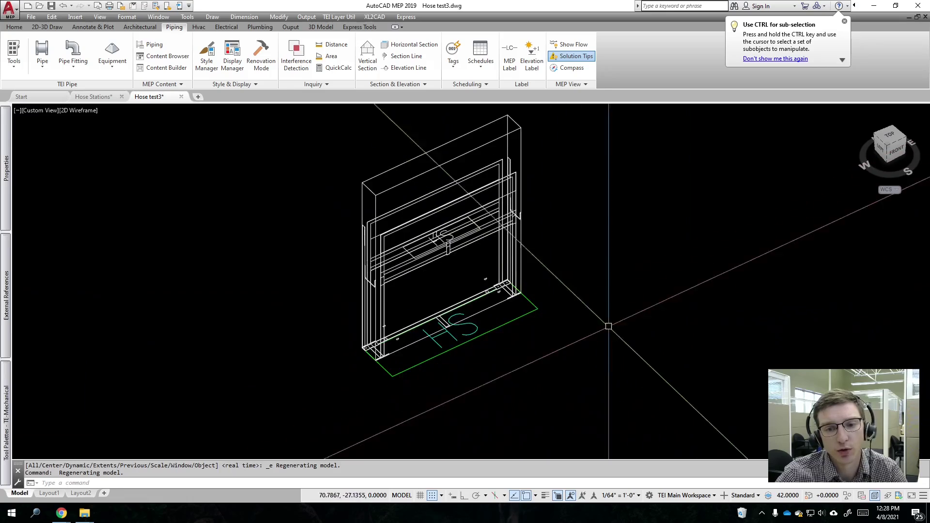
Step: Select all blocks in Hose test3.dwg and review their object types in the properties, and clear the selection
{"action": "left_click", "coordinate": [525, 405]}
{"action": "left_click", "coordinate": [31, 202]}
{"action": "mouse_move", "coordinate": [5, 168]}
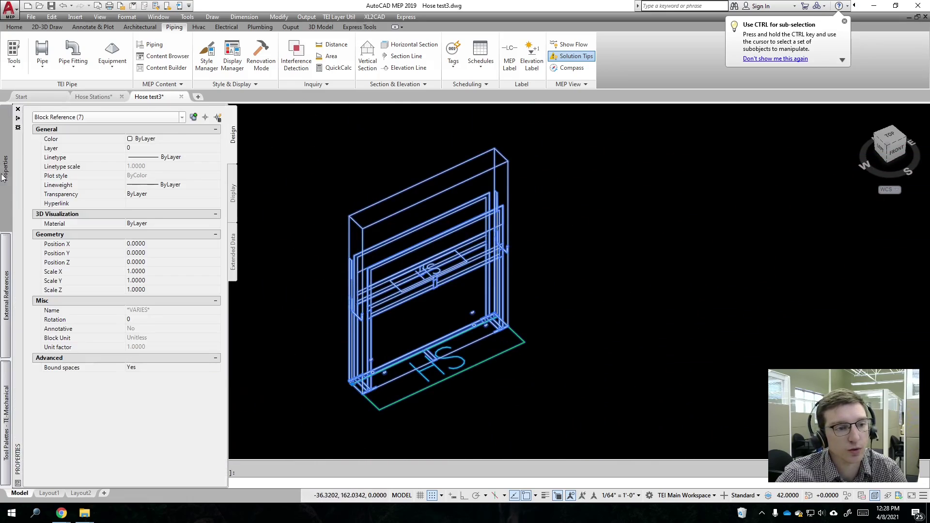
{"action": "left_click", "coordinate": [106, 117]}
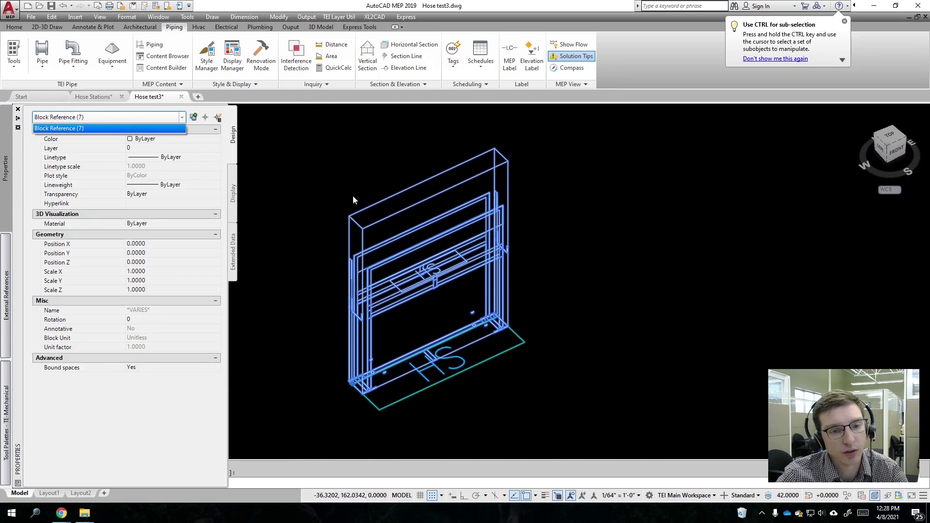
{"action": "key", "text": "Escape"}
{"action": "key", "text": "Escape"}
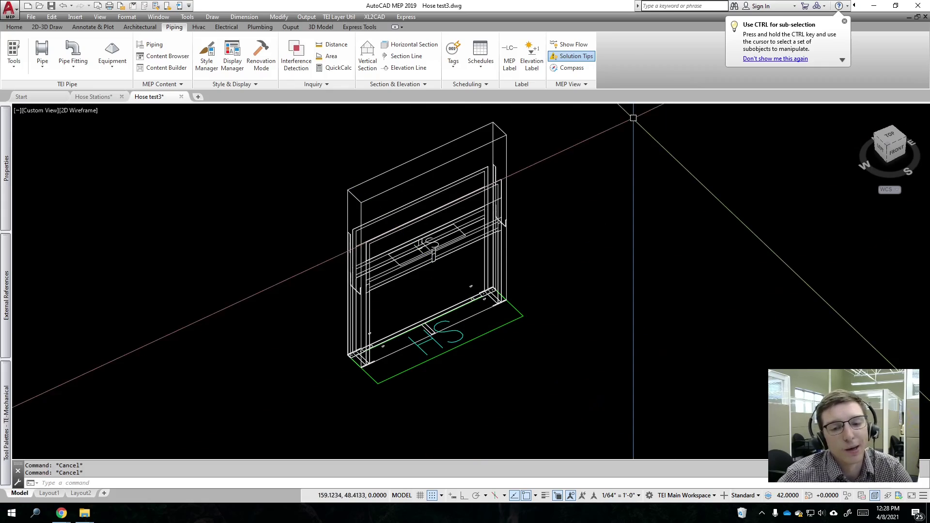
Step: Check which overlapping block references make up the HS symbol and the hose station frame near the base
{"action": "left_click", "coordinate": [380, 381]}
{"action": "scroll", "coordinate": [331, 368], "scroll_direction": "up", "scroll_amount": 4}
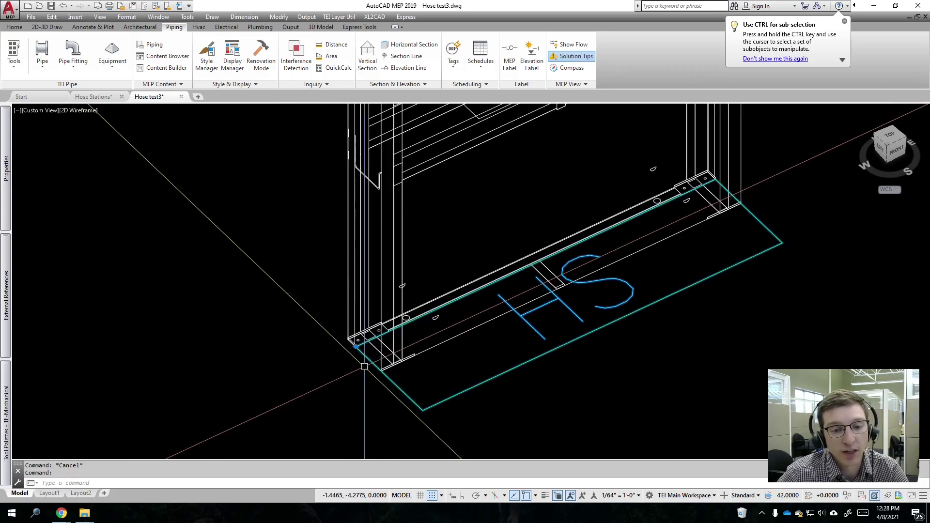
{"action": "key", "text": "Escape"}
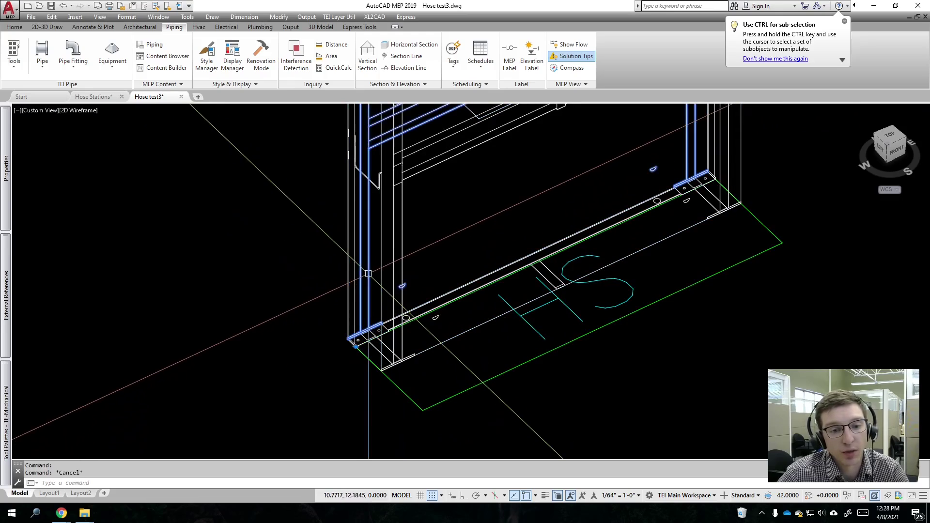
{"action": "left_click", "coordinate": [392, 323]}
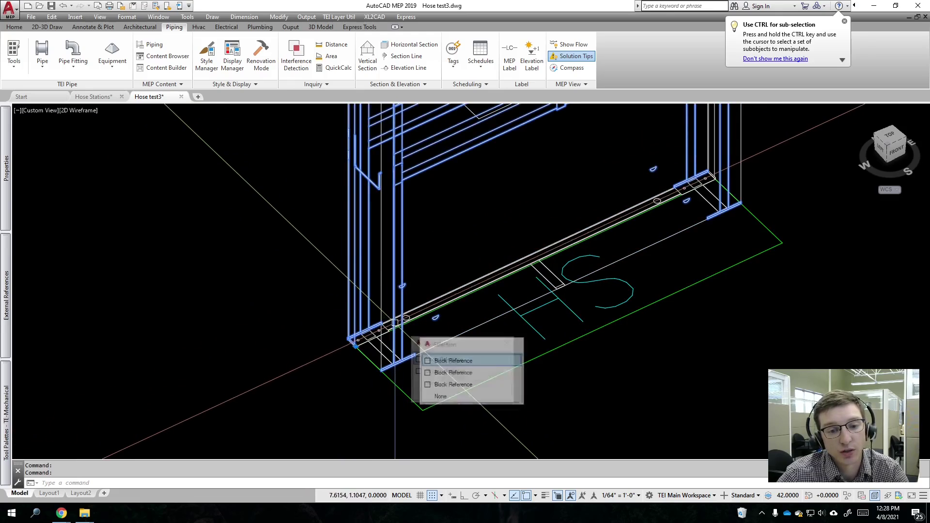
{"action": "key", "text": "Escape"}
{"action": "key", "text": "Escape"}
{"action": "scroll", "coordinate": [445, 263], "scroll_direction": "down", "scroll_amount": 6}
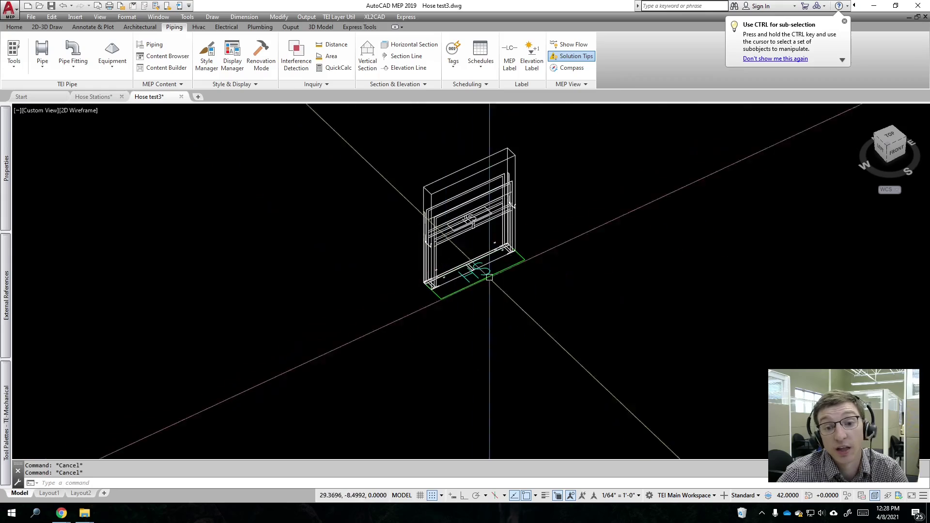
Step: Examine the HS symbol block's position relative to the frame from an angled 3D view
{"action": "scroll", "coordinate": [420, 334], "scroll_direction": "up", "scroll_amount": 3}
{"action": "mouse_move", "coordinate": [420, 337]}
{"action": "middle_mouse_down", "text": "shift"}
{"action": "mouse_move", "coordinate": [436, 353]}
{"action": "mouse_move", "coordinate": [426, 332]}
{"action": "middle_mouse_up", "text": "shift"}
{"action": "left_click", "coordinate": [405, 292]}
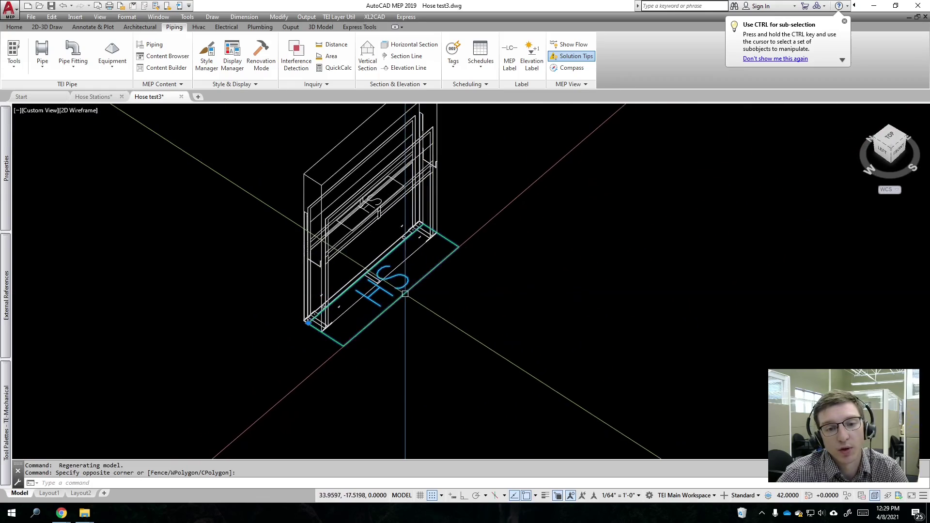
{"action": "left_click", "coordinate": [365, 267]}
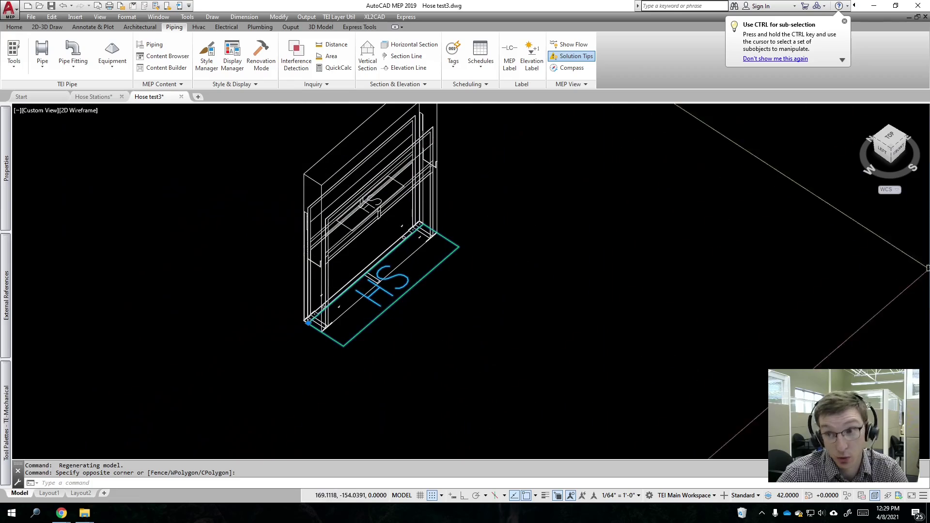
{"action": "scroll", "coordinate": [615, 290], "scroll_direction": "down", "scroll_amount": 2}
{"action": "middle_click_drag", "start_coordinate": [619, 289], "coordinate": [544, 315]}
{"action": "key", "text": "Escape"}
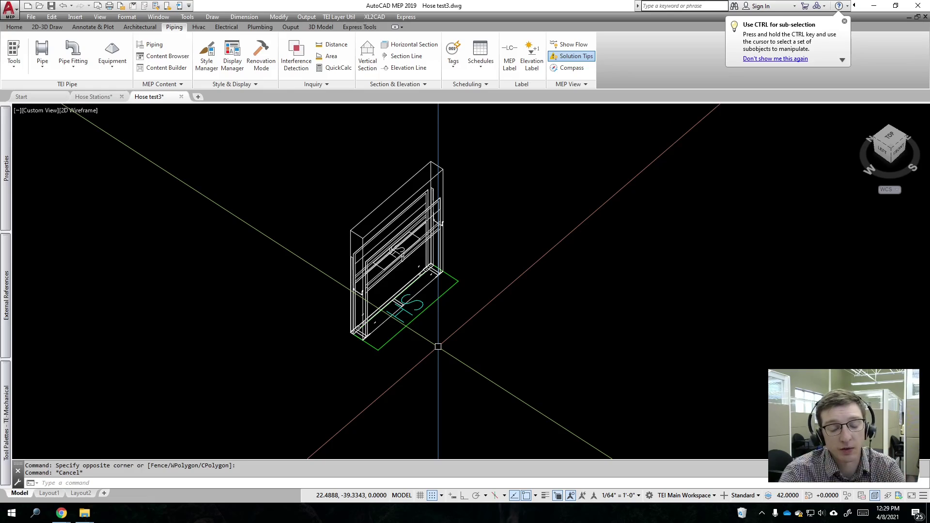
{"action": "left_click", "coordinate": [900, 152]}
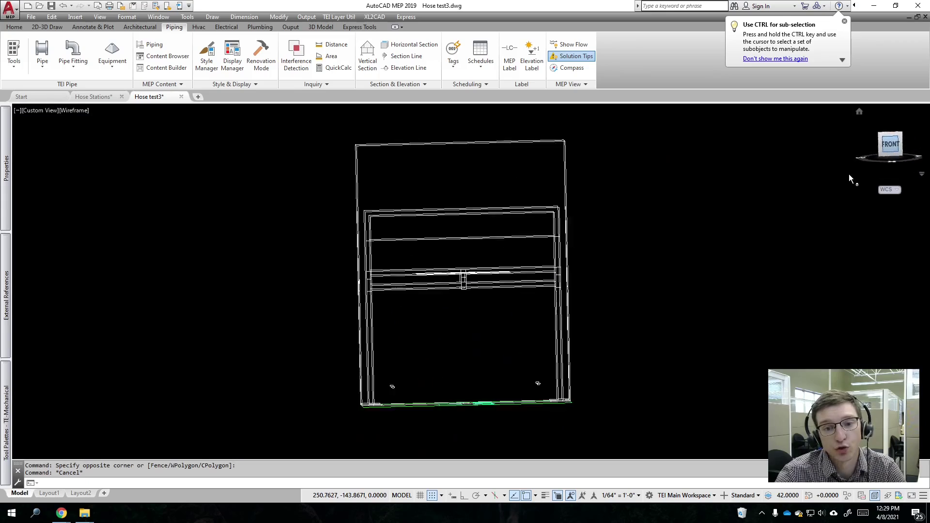
{"action": "type", "text": "st"}
{"action": "key", "text": "Return"}
{"action": "left_click", "coordinate": [631, 441]}
{"action": "left_click", "coordinate": [562, 158]}
{"action": "key", "text": "Return"}
{"action": "left_click", "coordinate": [770, 421]}
{"action": "key", "text": "Escape"}
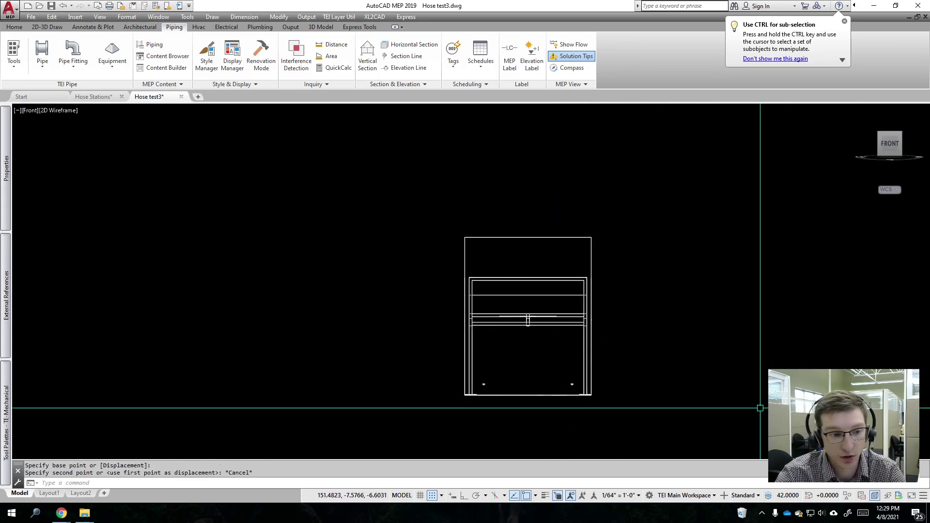
{"action": "scroll", "coordinate": [761, 408], "scroll_direction": "down", "scroll_amount": 1}
{"action": "scroll", "coordinate": [785, 311], "scroll_direction": "down", "scroll_amount": 3}
{"action": "scroll", "coordinate": [762, 301], "scroll_direction": "up", "scroll_amount": 2}
{"action": "scroll", "coordinate": [516, 261], "scroll_direction": "down", "scroll_amount": 3}
{"action": "mouse_move", "coordinate": [633, 307]}
{"action": "middle_mouse_down", "text": "shift"}
{"action": "mouse_move", "coordinate": [667, 386]}
{"action": "mouse_move", "coordinate": [659, 378]}
{"action": "middle_mouse_up", "text": "shift"}
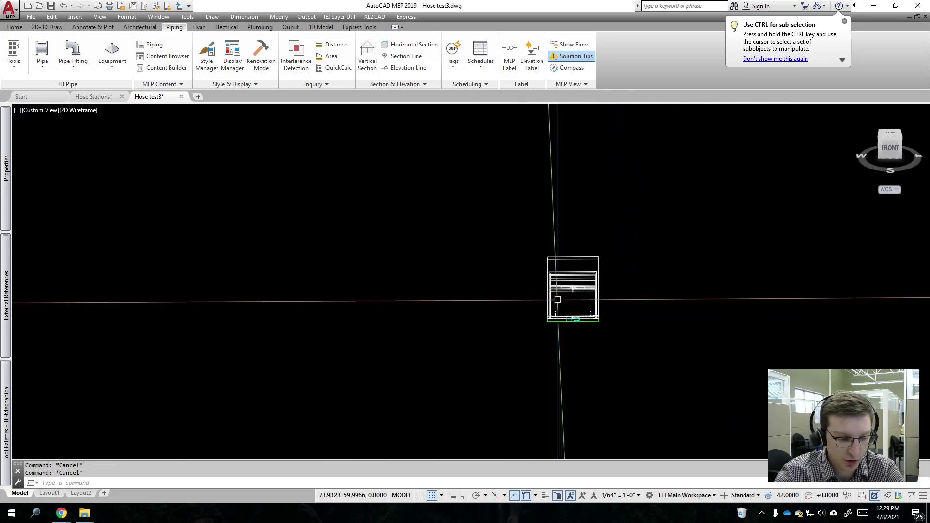
{"action": "left_click", "coordinate": [878, 138]}
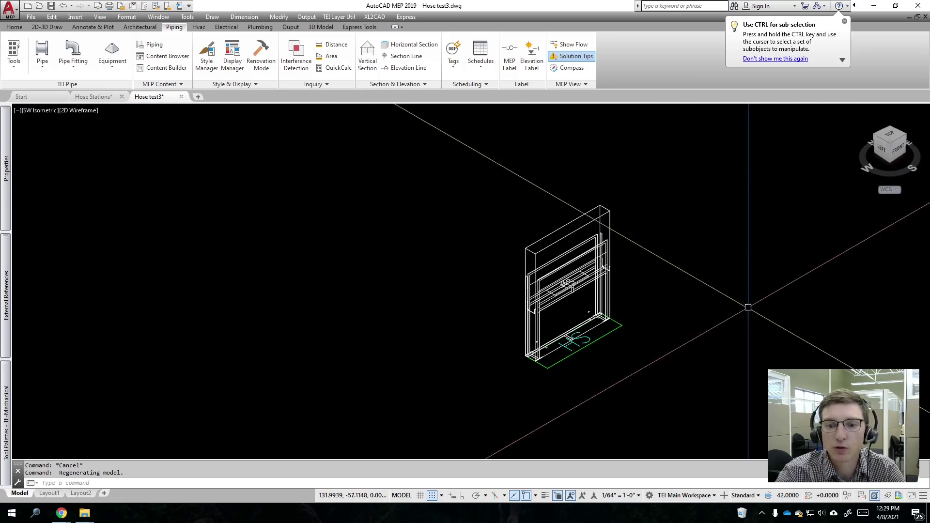
Step: Switch back to the Hose Stations drawing and check the Hose test3 entry under INSTRUMENTS in the Content Builder catalog
{"action": "left_click", "coordinate": [93, 96]}
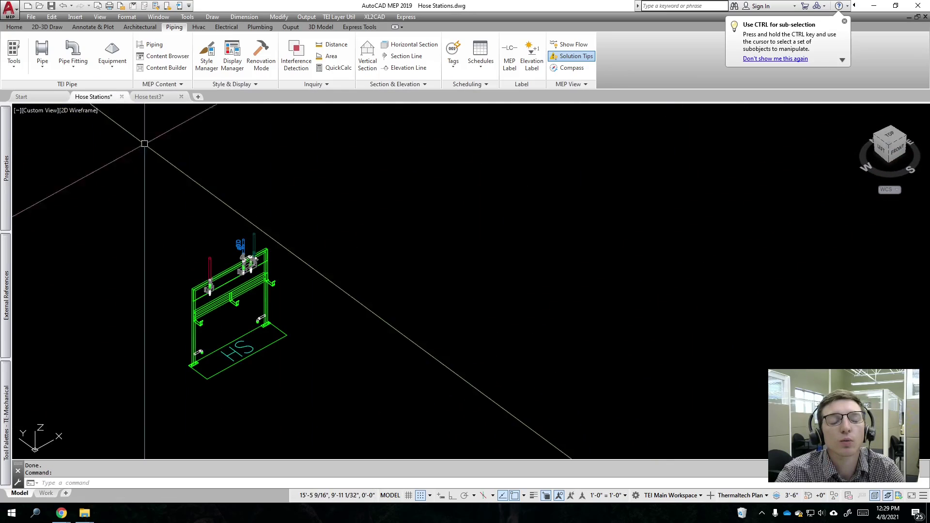
{"action": "left_click", "coordinate": [171, 71]}
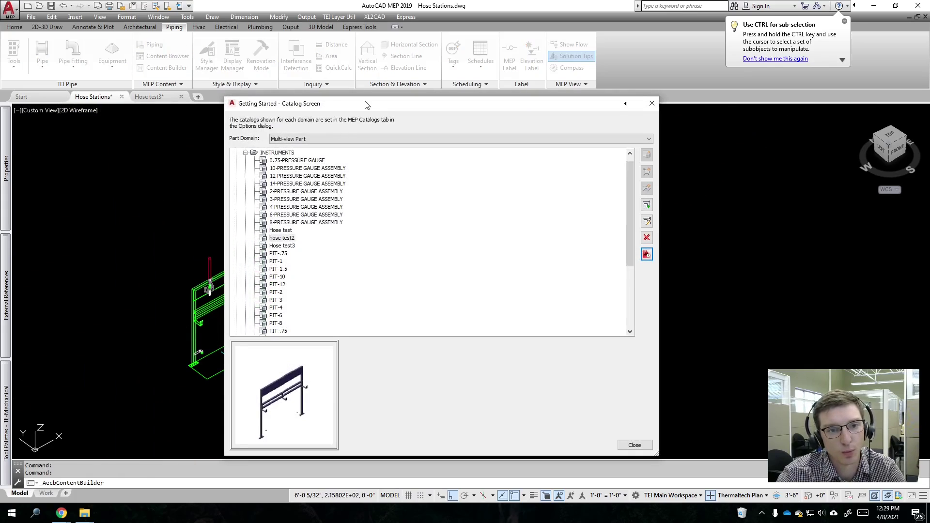
{"action": "left_click_drag", "start_coordinate": [366, 105], "coordinate": [352, 96]}
{"action": "left_click", "coordinate": [274, 236]}
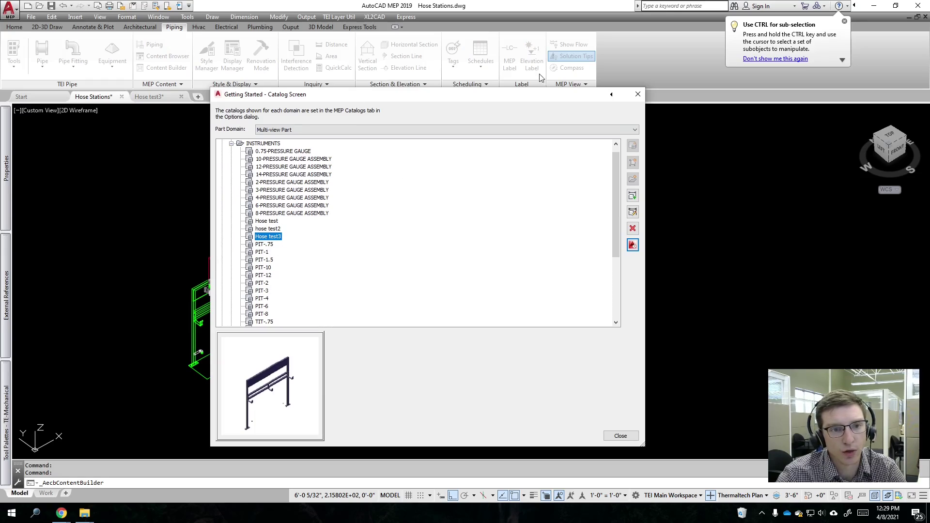
{"action": "left_click", "coordinate": [637, 94]}
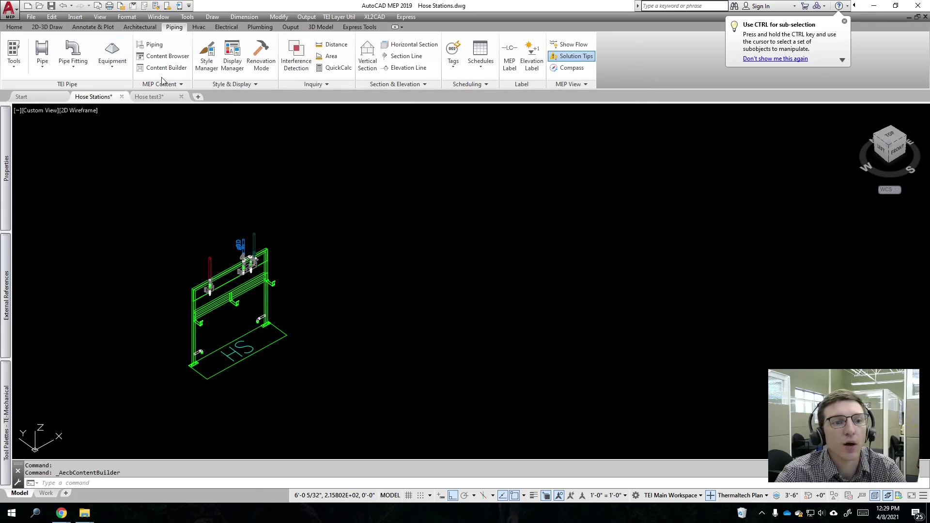
Step: Try to add Hose test3 from the INSTRUMENTS category as a multi-view equipment part in the Hose Stations drawing
{"action": "left_click", "coordinate": [113, 66]}
{"action": "left_click", "coordinate": [122, 84]}
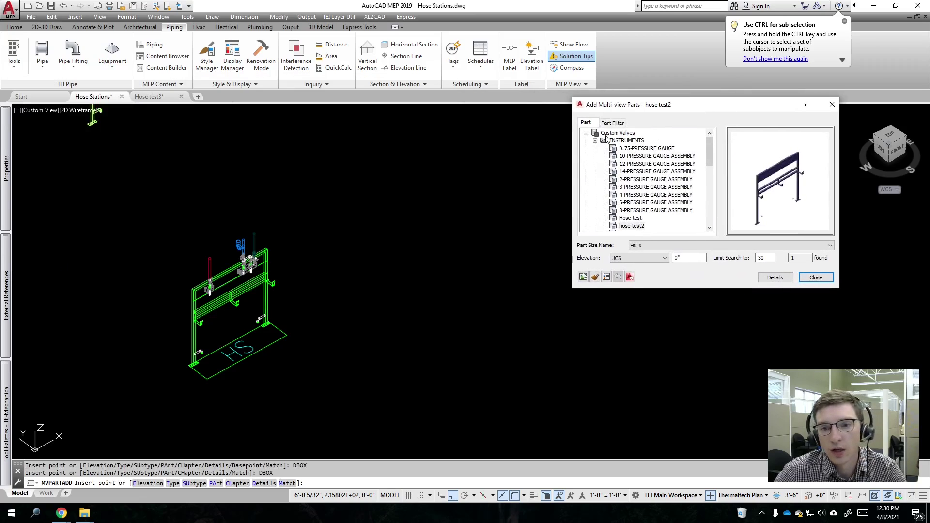
{"action": "scroll", "coordinate": [638, 170], "scroll_direction": "down", "scroll_amount": 1}
{"action": "left_click", "coordinate": [641, 212]}
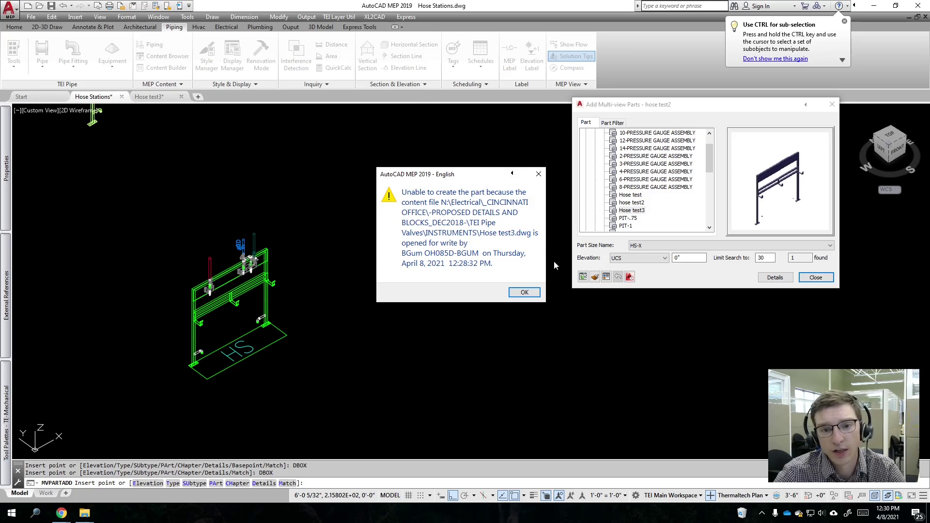
{"action": "left_click", "coordinate": [524, 292]}
{"action": "left_click", "coordinate": [524, 292]}
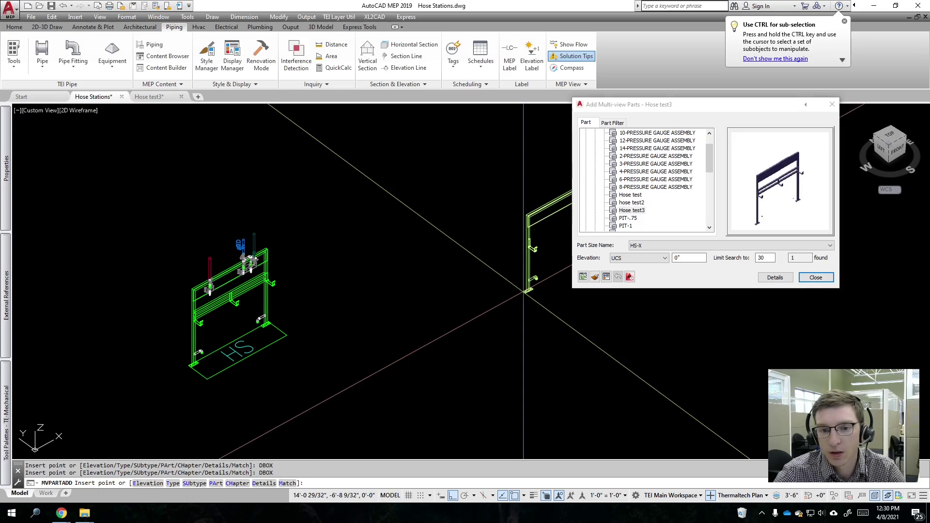
{"action": "left_click", "coordinate": [815, 277]}
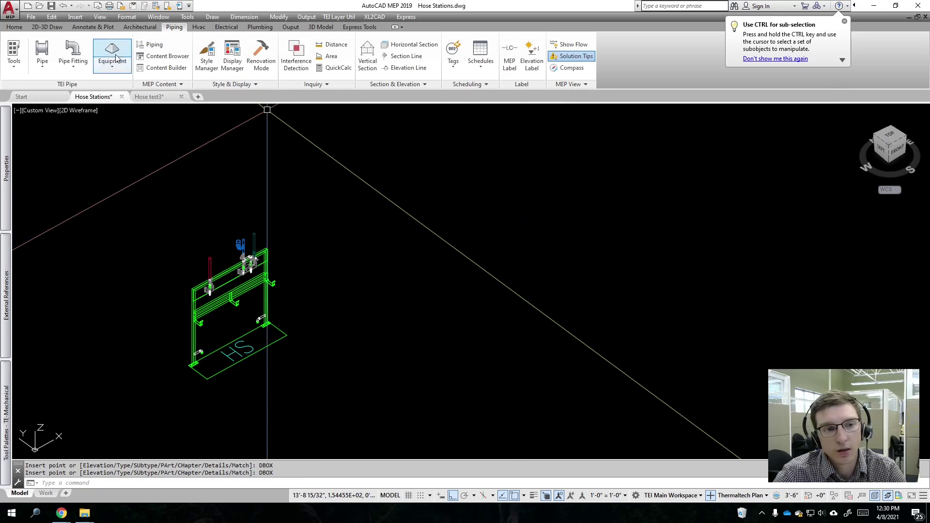
Step: Close Hose test3.dwg without saving its changes, and bring up the equipment choices in the Hose Stations drawing
{"action": "left_click", "coordinate": [181, 97]}
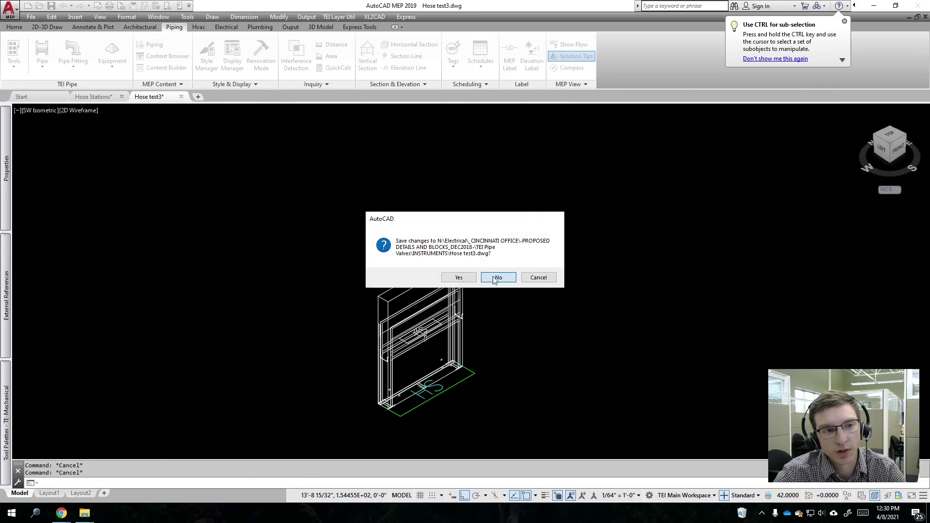
{"action": "left_click", "coordinate": [496, 279]}
{"action": "left_click", "coordinate": [117, 67]}
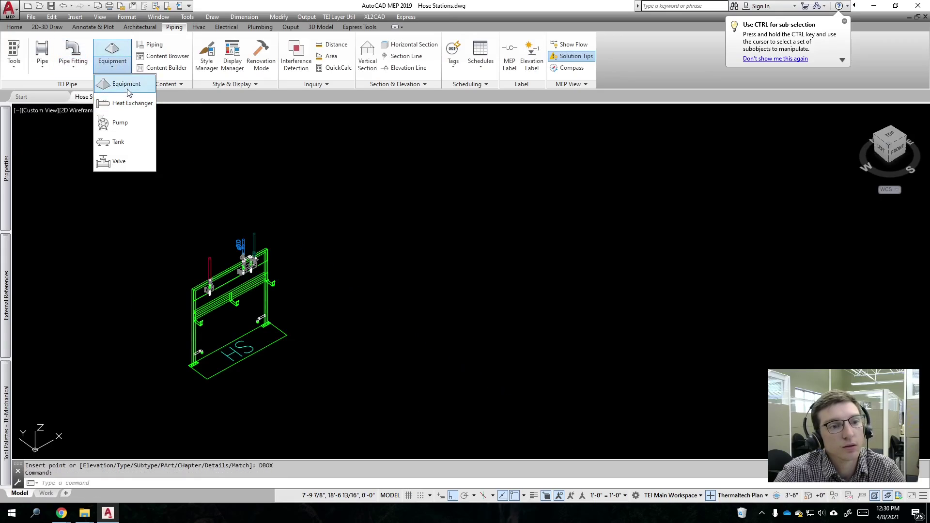
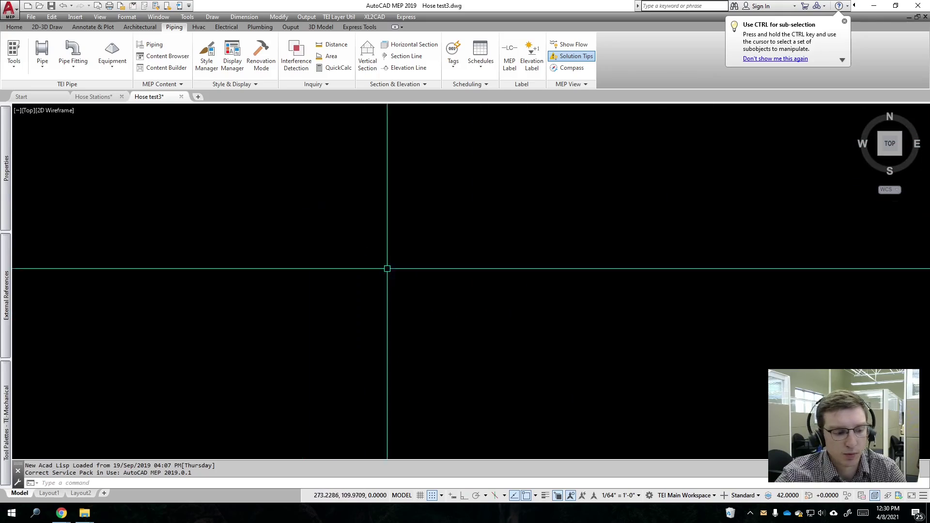
Step: Move the detailed hose station block, with snap off, so its outer base plate corner lands on the matching corner of the white wireframe
{"action": "middle_click", "coordinate": [406, 244]}
{"action": "scroll", "coordinate": [406, 244], "scroll_direction": "down", "scroll_amount": 2}
{"action": "middle_click_drag", "start_coordinate": [431, 276], "coordinate": [618, 300], "text": "shift"}
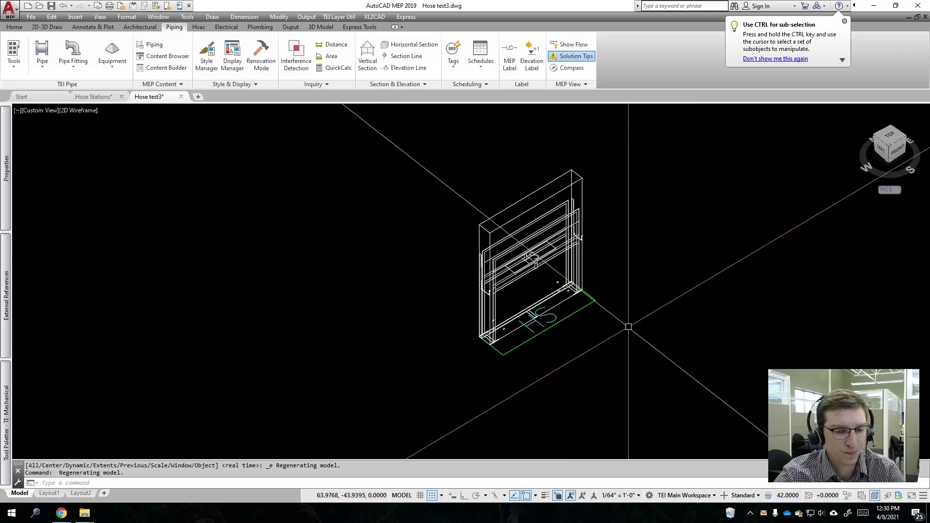
{"action": "middle_click", "coordinate": [551, 332]}
{"action": "left_click", "coordinate": [350, 365]}
{"action": "type", "text": "m"}
{"action": "key", "text": "Return"}
{"action": "scroll", "coordinate": [358, 406], "scroll_direction": "up", "scroll_amount": 5}
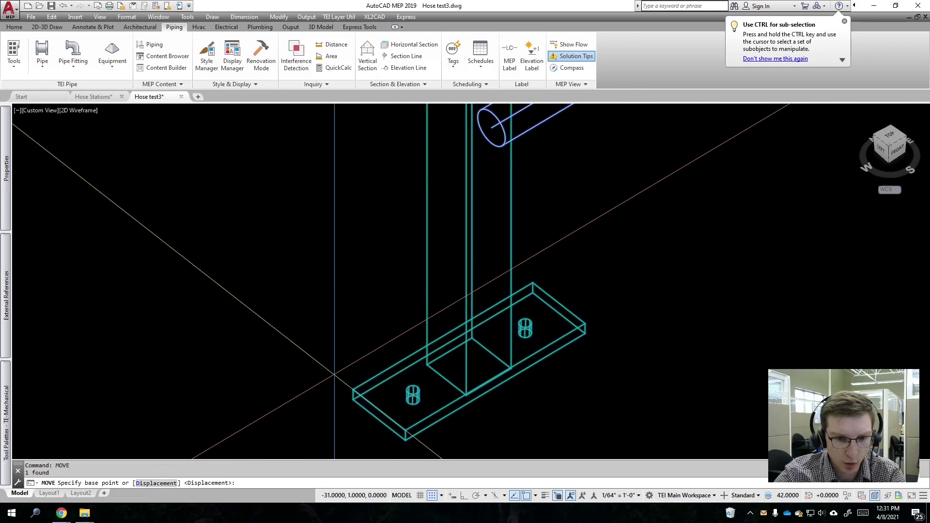
{"action": "key", "text": "F9"}
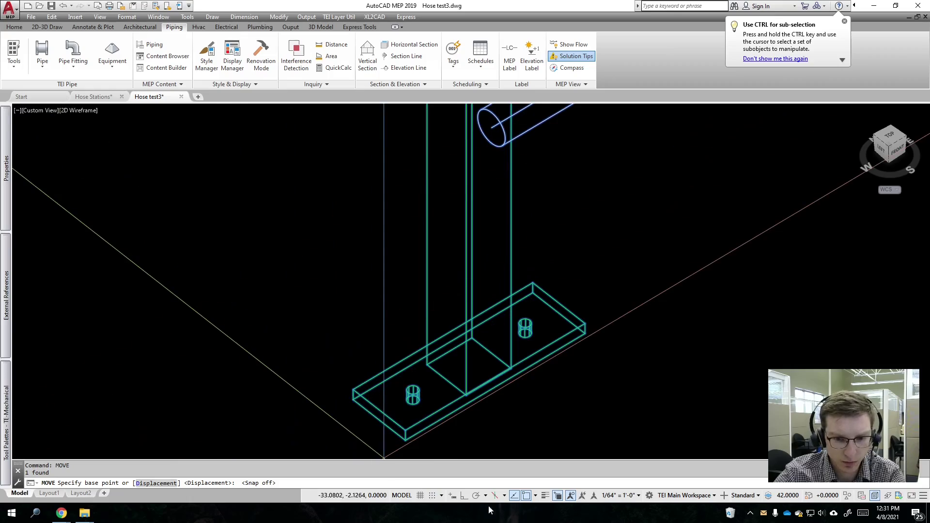
{"action": "left_click", "coordinate": [355, 393]}
{"action": "scroll", "coordinate": [355, 394], "scroll_direction": "down", "scroll_amount": 5}
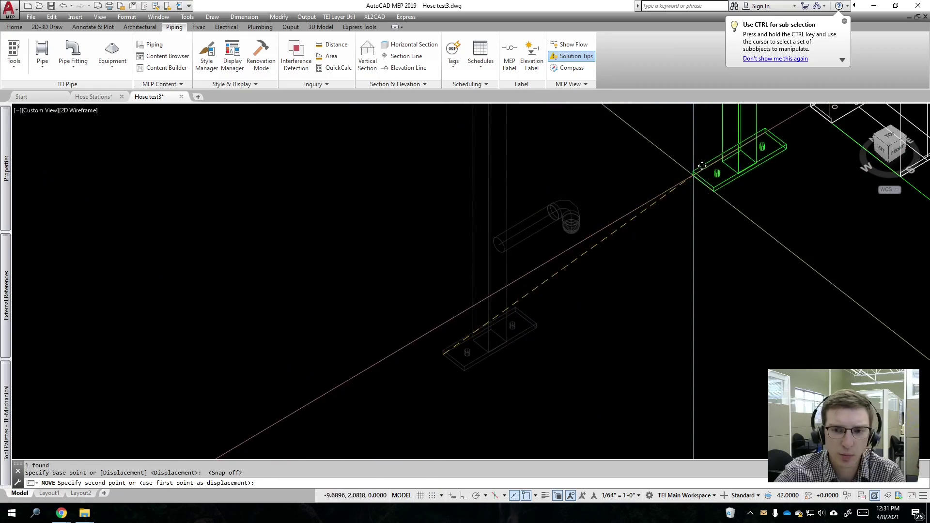
{"action": "scroll", "coordinate": [170, 441], "scroll_direction": "up", "scroll_amount": 5}
{"action": "middle_click_drag", "start_coordinate": [272, 380], "coordinate": [496, 235]}
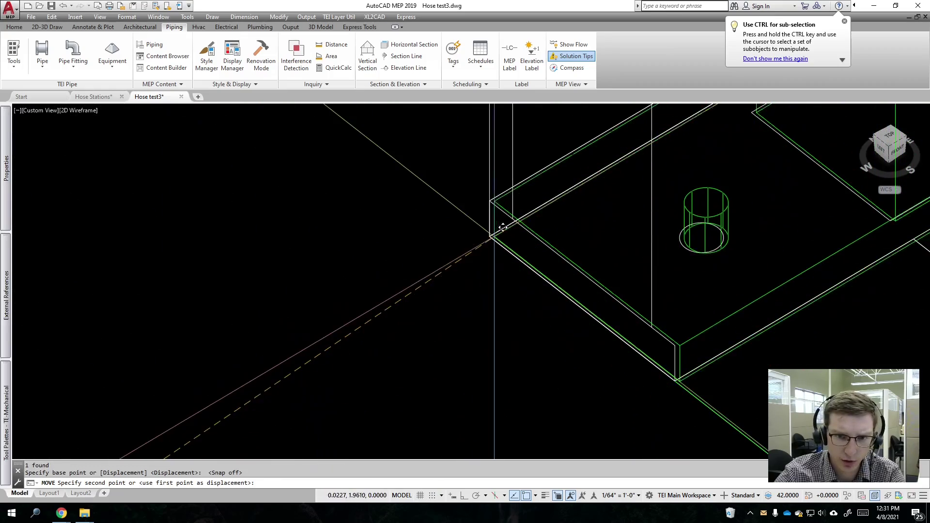
{"action": "left_click", "coordinate": [498, 227]}
{"action": "scroll", "coordinate": [489, 235], "scroll_direction": "down", "scroll_amount": 4}
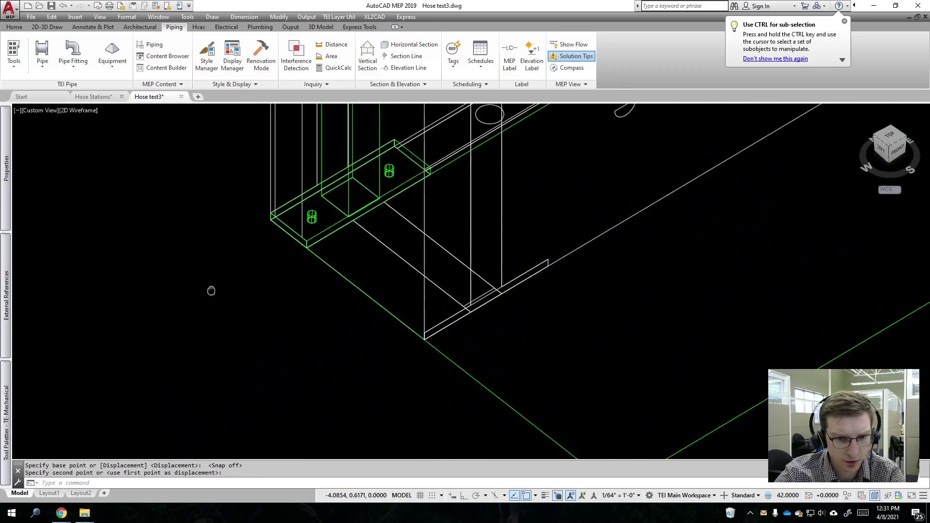
{"action": "scroll", "coordinate": [323, 312], "scroll_direction": "down", "scroll_amount": 3}
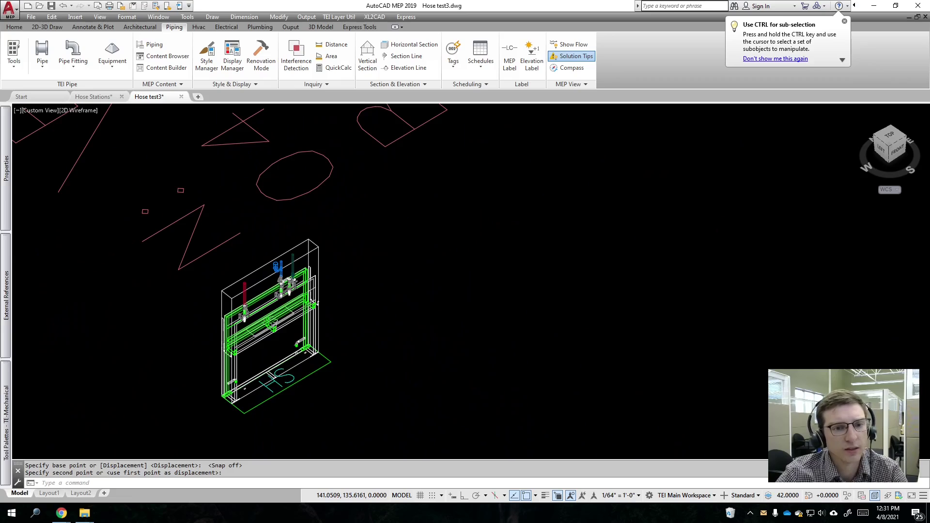
Step: Save Hose test3.dwg and disable the automatic save text with the STOFF command
{"action": "key", "text": "ctrl+s"}
{"action": "scroll", "coordinate": [373, 234], "scroll_direction": "down", "scroll_amount": 4}
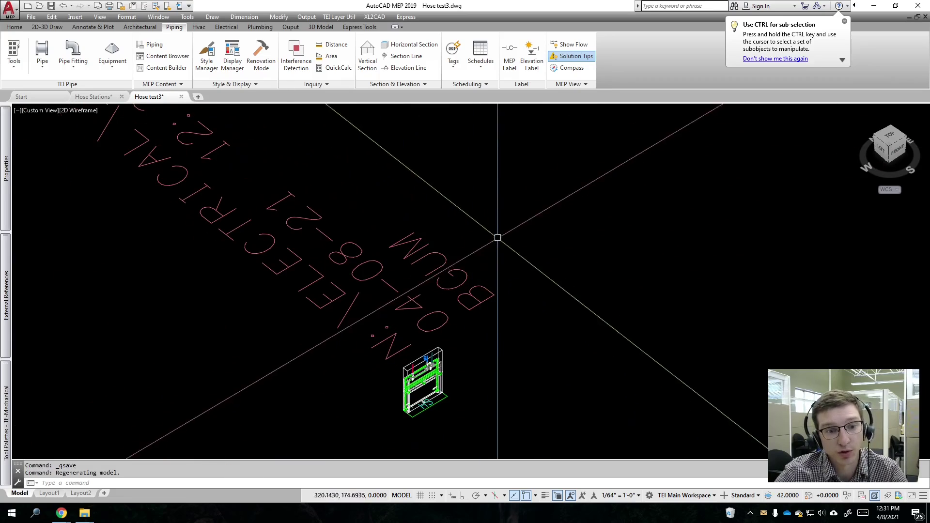
{"action": "type", "text": "s"}
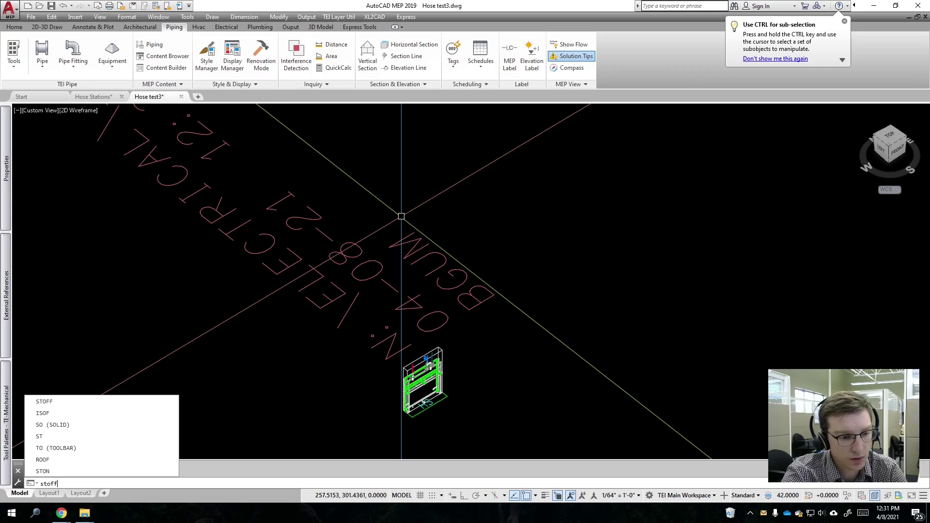
{"action": "type", "text": "toff"}
{"action": "key", "text": "Return"}
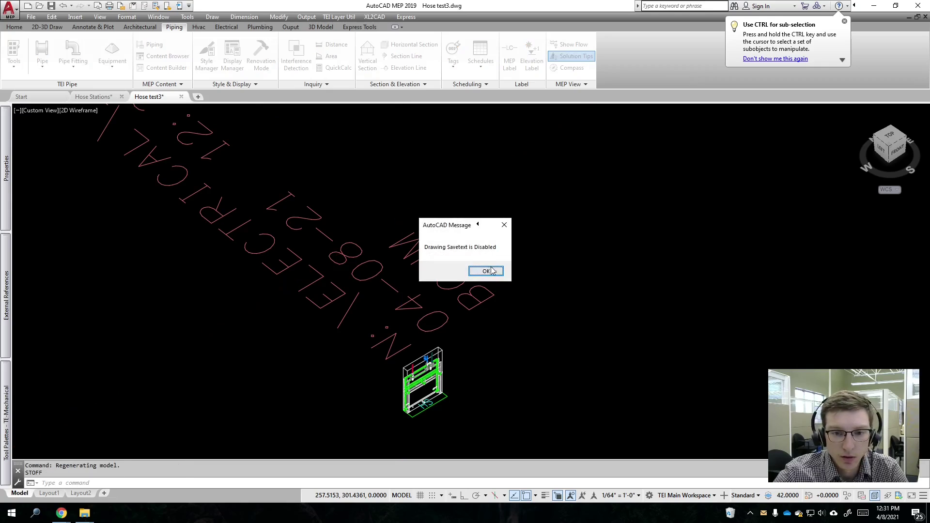
{"action": "left_click", "coordinate": [486, 271]}
Step: Delete the red file path, date and user stamp texts, and save and close Hose test3.dwg
{"action": "left_click", "coordinate": [498, 311]}
{"action": "left_click", "coordinate": [460, 291]}
{"action": "left_click", "coordinate": [404, 291]}
{"action": "left_click", "coordinate": [329, 271]}
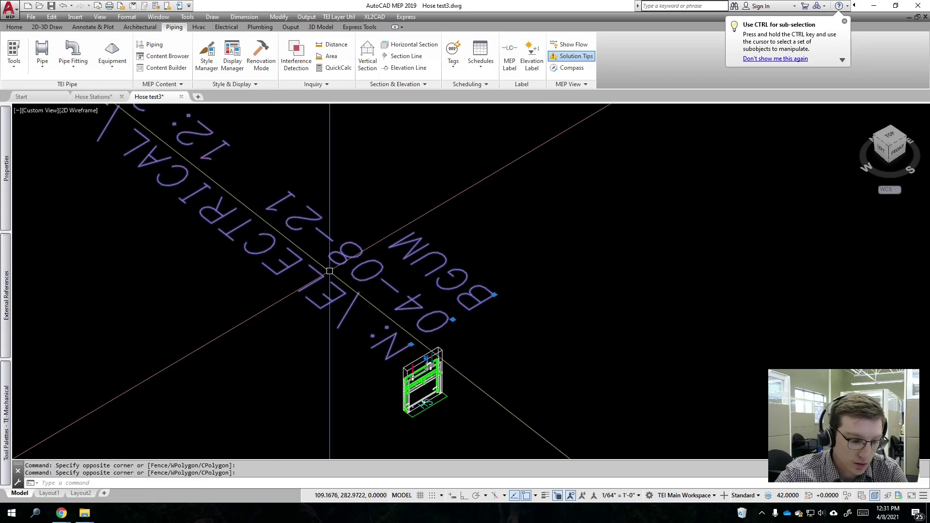
{"action": "key", "text": "Delete"}
{"action": "key", "text": "ctrl+s"}
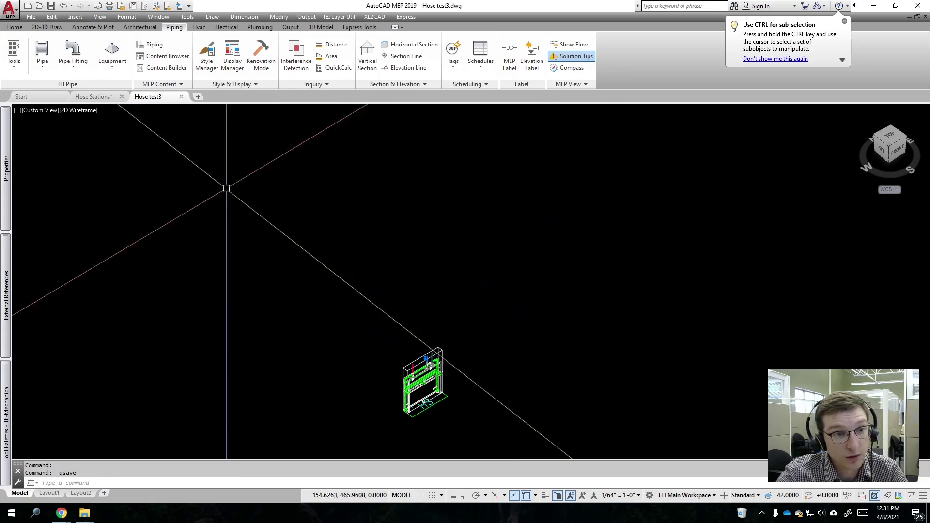
{"action": "left_click", "coordinate": [181, 97]}
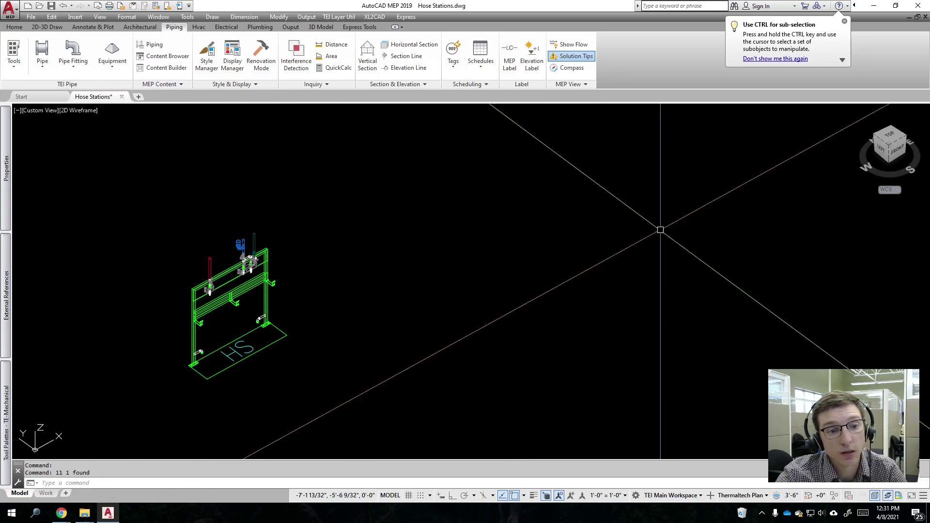
Step: Insert the Hose test3 part, size HS-X, from INSTRUMENTS beside the original hose station at the default rotation
{"action": "left_click", "coordinate": [112, 63]}
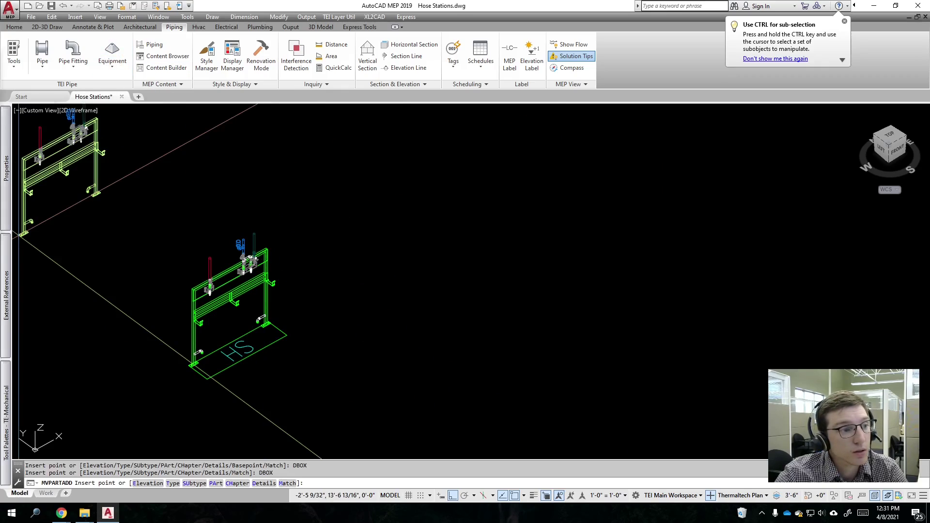
{"action": "left_click", "coordinate": [211, 165]}
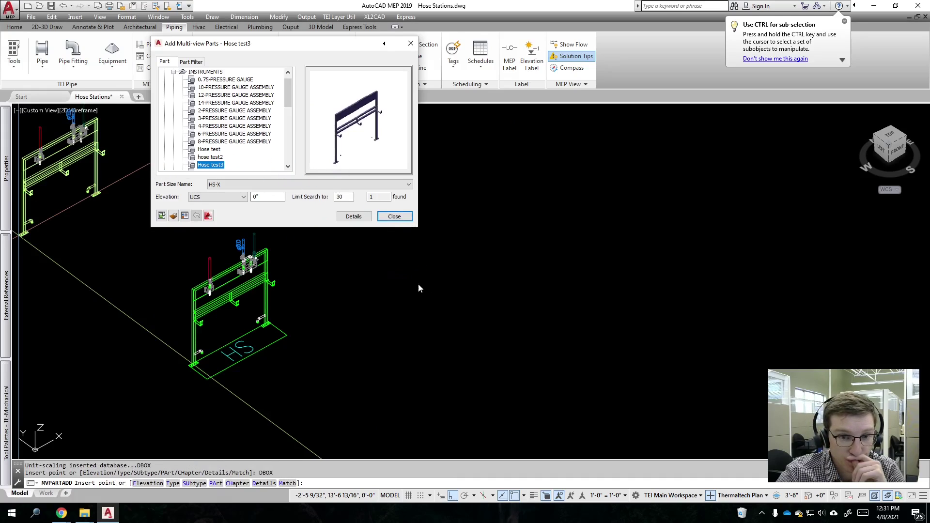
{"action": "left_click", "coordinate": [446, 312]}
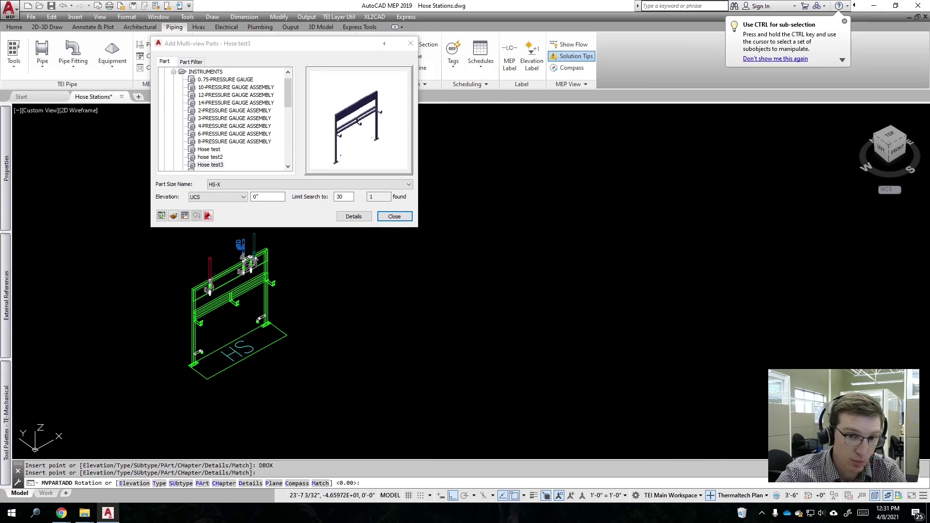
{"action": "key", "text": "Return"}
{"action": "left_click", "coordinate": [395, 216]}
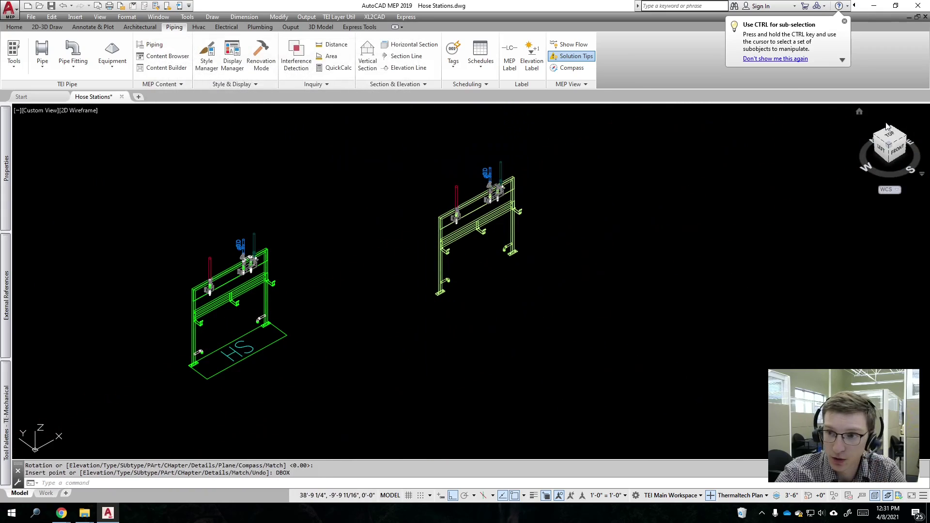
Step: Examine the inserted hose station part in the top view and in the SW isometric view
{"action": "left_click", "coordinate": [888, 127]}
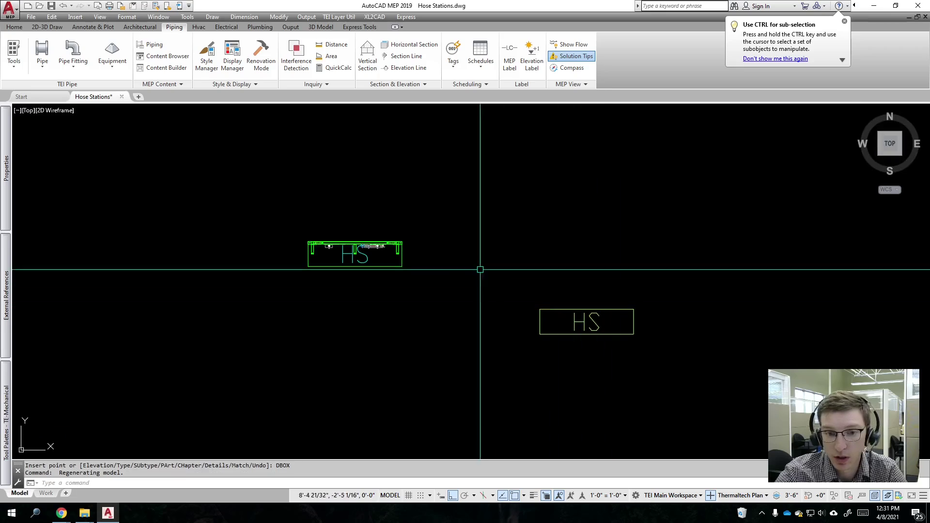
{"action": "left_click", "coordinate": [517, 301]}
{"action": "left_click", "coordinate": [714, 372]}
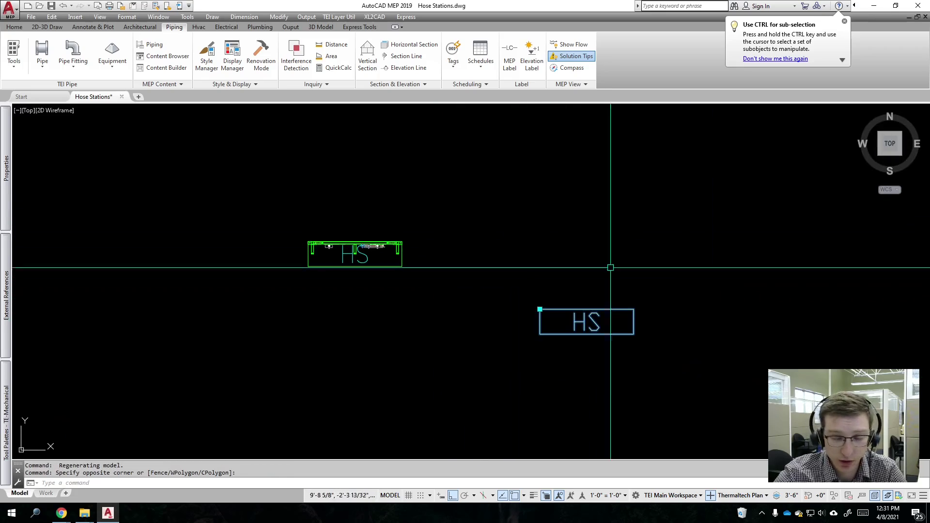
{"action": "left_click", "coordinate": [879, 155]}
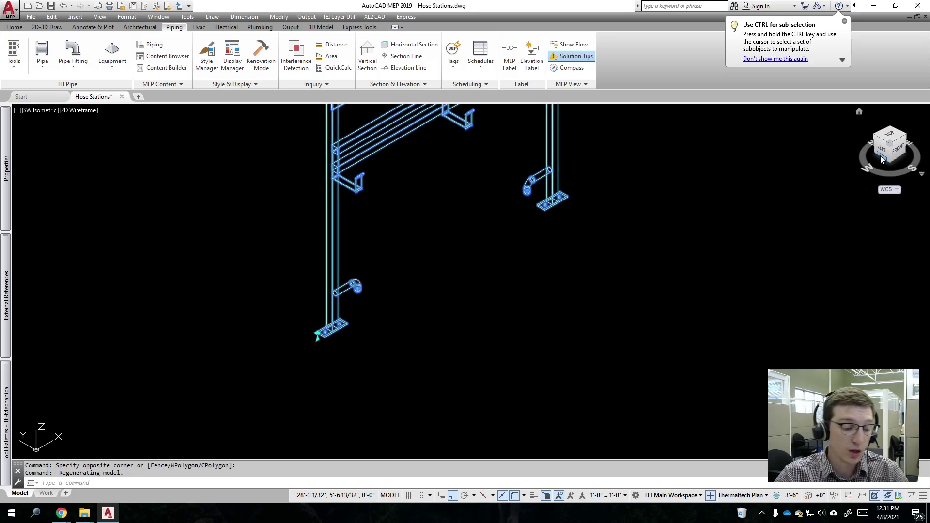
{"action": "scroll", "coordinate": [727, 312], "scroll_direction": "down", "scroll_amount": 6}
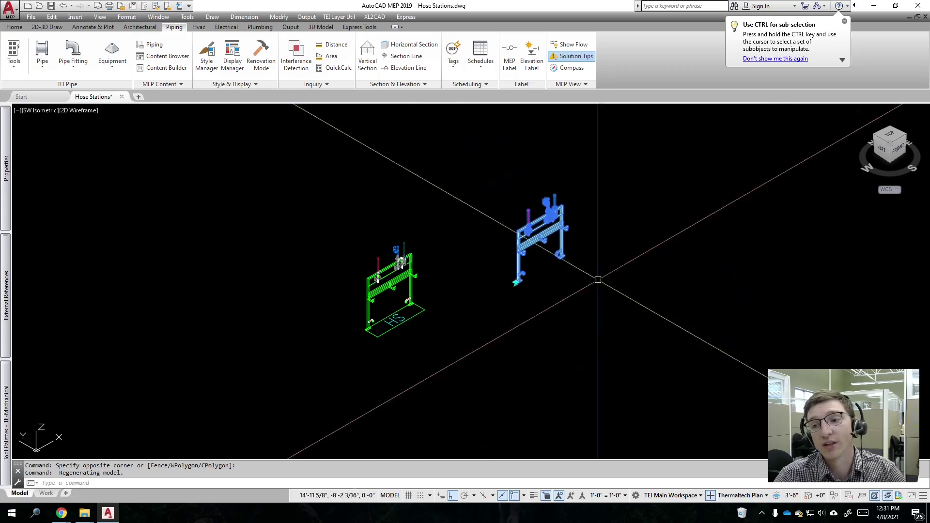
{"action": "scroll", "coordinate": [525, 311], "scroll_direction": "up", "scroll_amount": 3}
Step: Erase the inserted Hose test3 multi-view part from the Hose Stations drawing
{"action": "left_click", "coordinate": [619, 357]}
{"action": "left_click", "coordinate": [535, 263]}
{"action": "type", "text": "e"}
{"action": "key", "text": "Return"}
Step: Copy the original 3D hose station block, without its HS symbol, to the open space beside it
{"action": "left_click", "coordinate": [306, 292]}
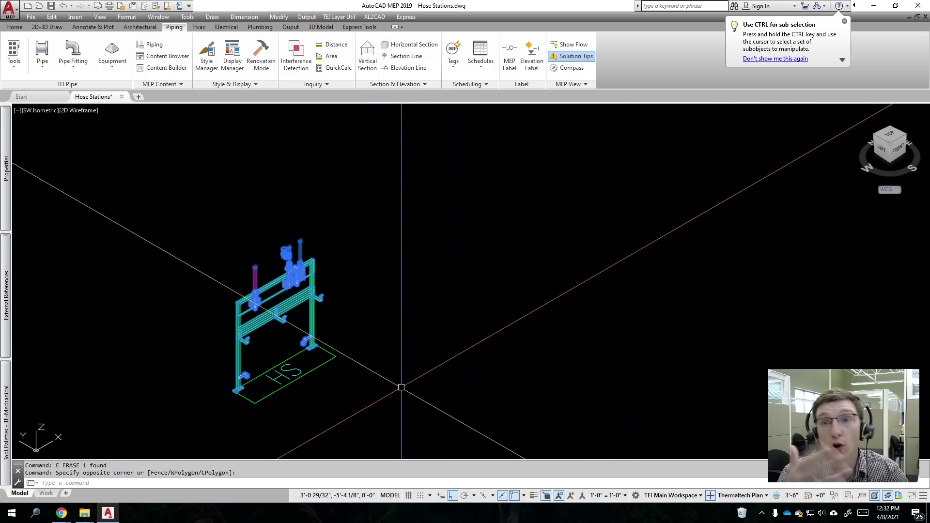
{"action": "left_click", "coordinate": [19, 121]}
{"action": "type", "text": "co"}
{"action": "key", "text": "Return"}
{"action": "left_click", "coordinate": [452, 364]}
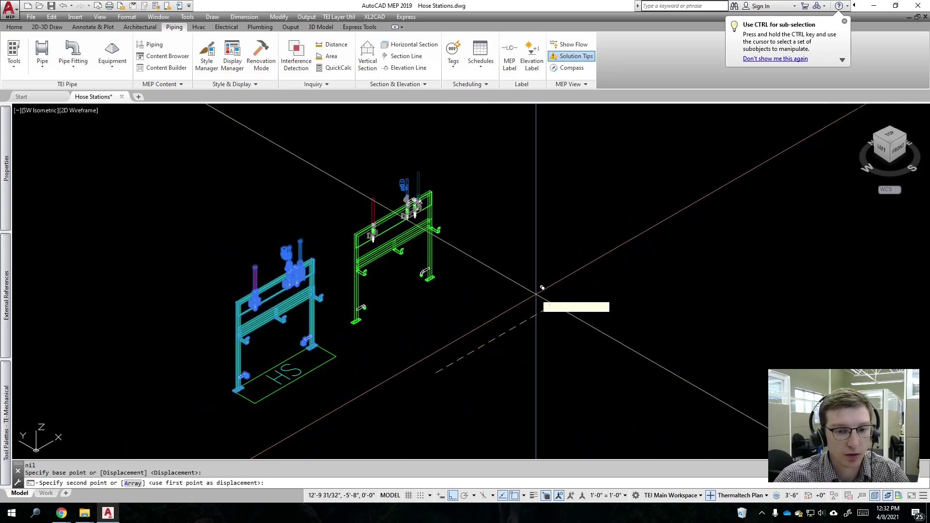
{"action": "left_click", "coordinate": [574, 292]}
{"action": "key", "text": "Escape"}
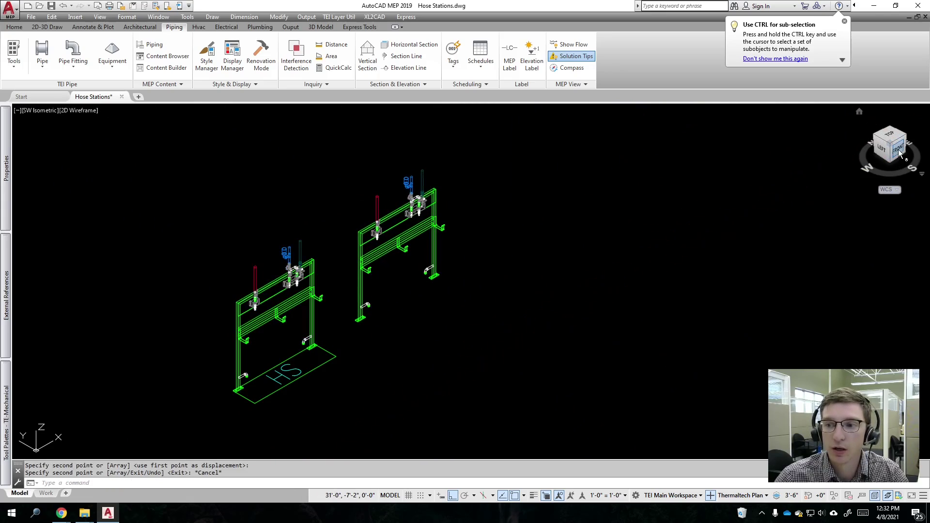
Step: Show the original hose station and its copy side by side in the front view
{"action": "left_click", "coordinate": [897, 148]}
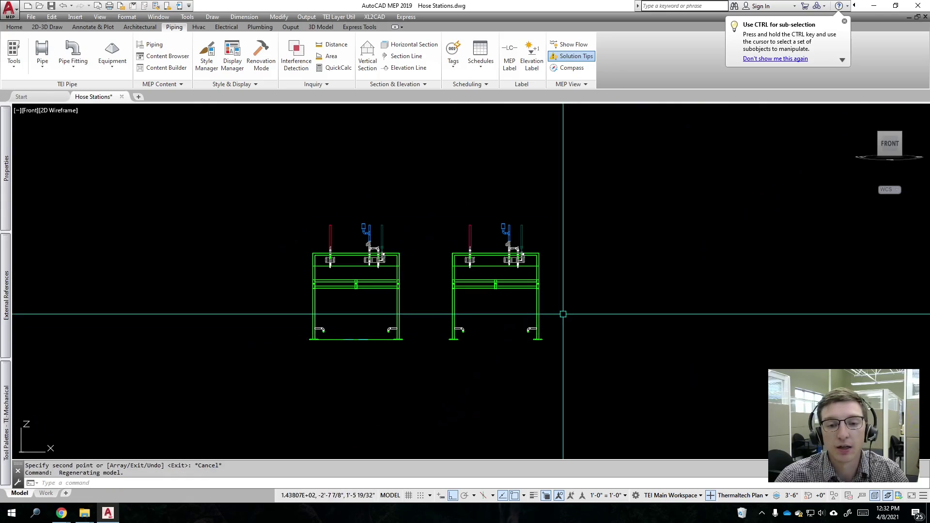
{"action": "middle_click_drag", "start_coordinate": [599, 311], "coordinate": [578, 324]}
{"action": "left_click", "coordinate": [393, 201]}
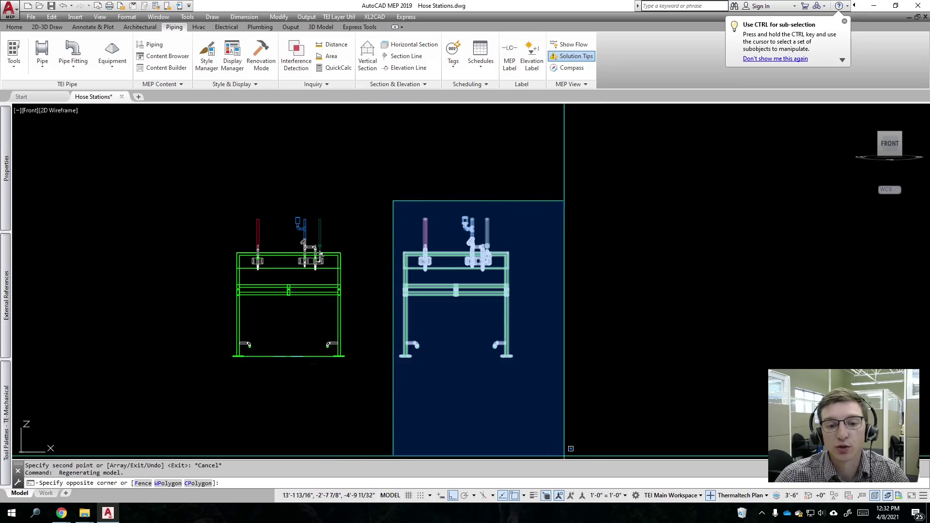
{"action": "key", "text": "Escape"}
{"action": "scroll", "coordinate": [507, 305], "scroll_direction": "up", "scroll_amount": 3}
{"action": "middle_click_drag", "start_coordinate": [307, 193], "coordinate": [406, 248]}
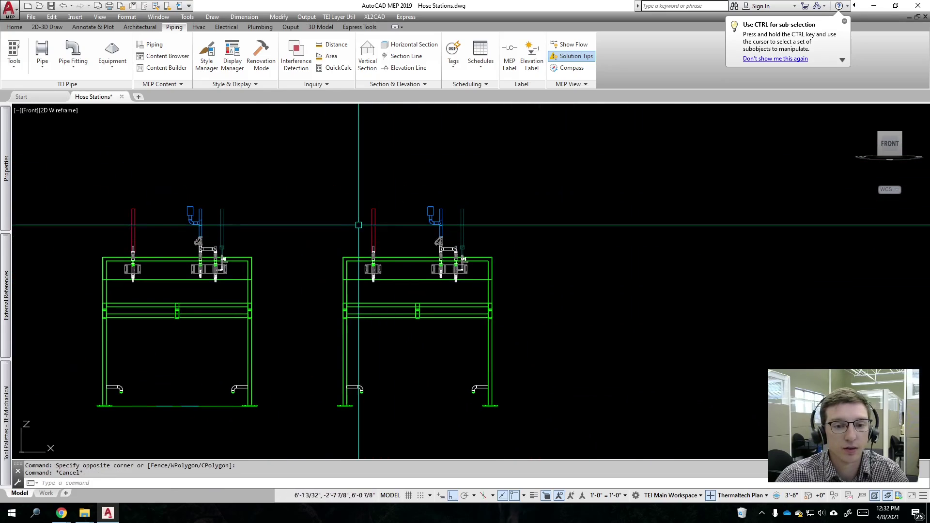
Step: Burst the copied hose station block and erase the valves and pipe risers at its upper part
{"action": "left_click", "coordinate": [401, 261]}
{"action": "left_click", "coordinate": [401, 261]}
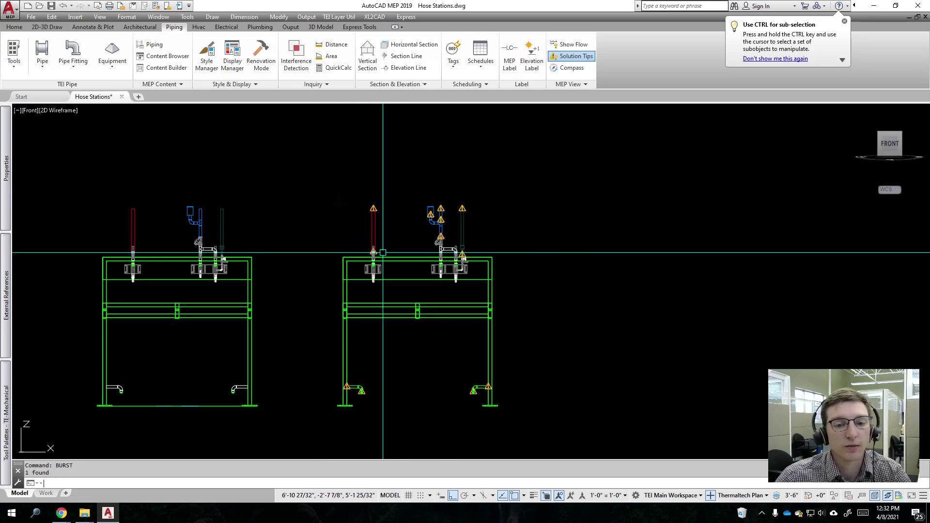
{"action": "left_click", "coordinate": [346, 182]}
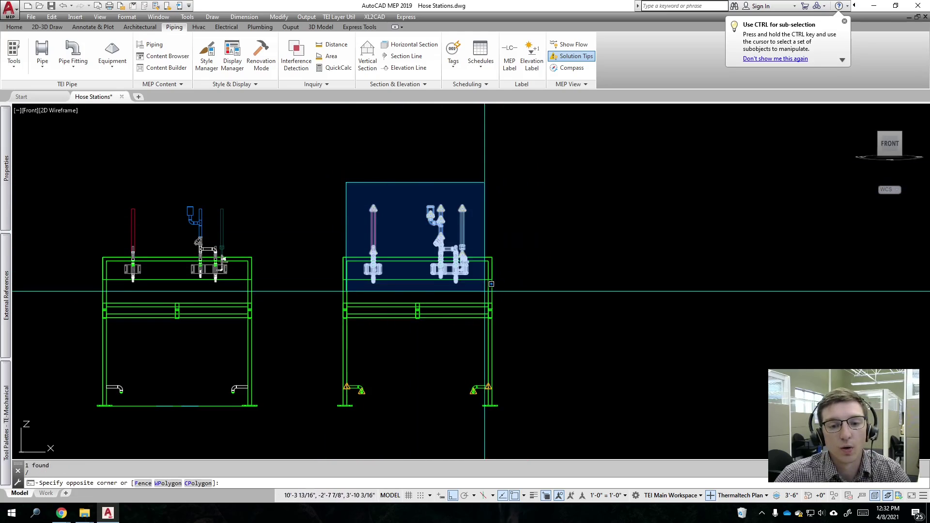
{"action": "left_click", "coordinate": [483, 311]}
{"action": "type", "text": "e"}
{"action": "key", "text": "Return"}
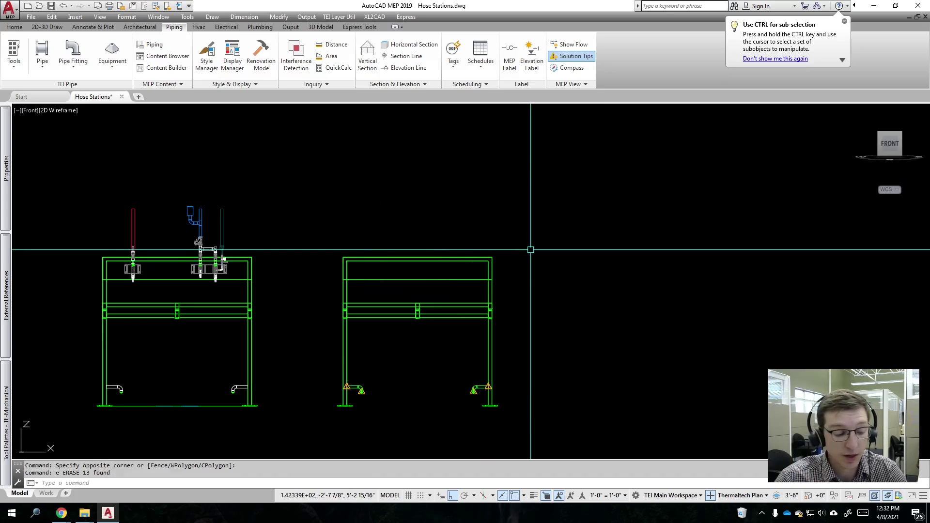
Step: Undo the erasing of the valves and risers and the bursting of the copied hose station
{"action": "key", "text": "ctrl+z"}
{"action": "key", "text": "ctrl+z"}
{"action": "left_click", "coordinate": [453, 221]}
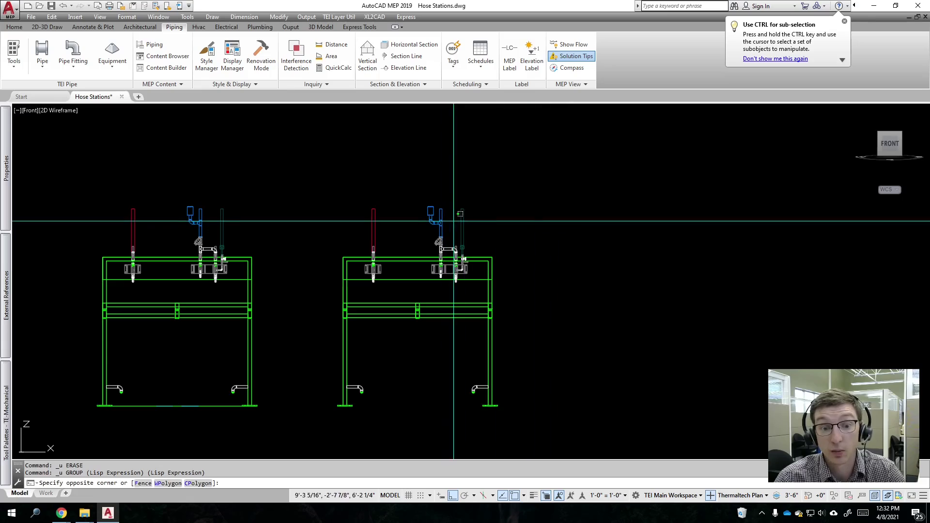
{"action": "key", "text": "Escape"}
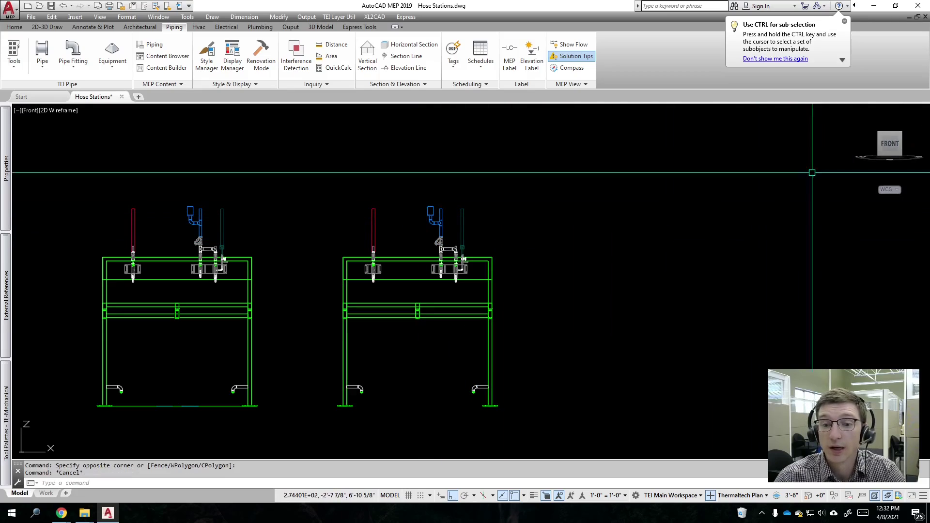
Step: Flatten the copied hose station block onto the front viewing plane without removing hidden lines
{"action": "left_click", "coordinate": [481, 305]}
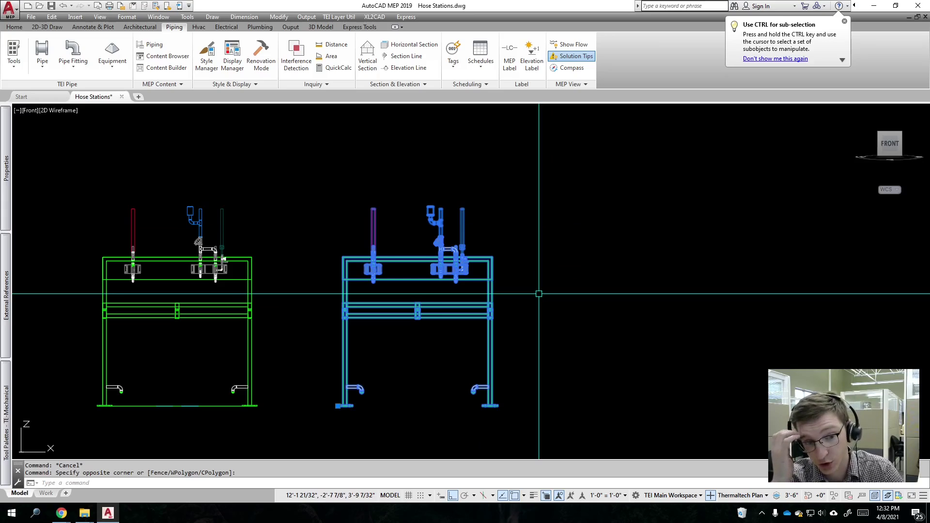
{"action": "type", "text": "f"}
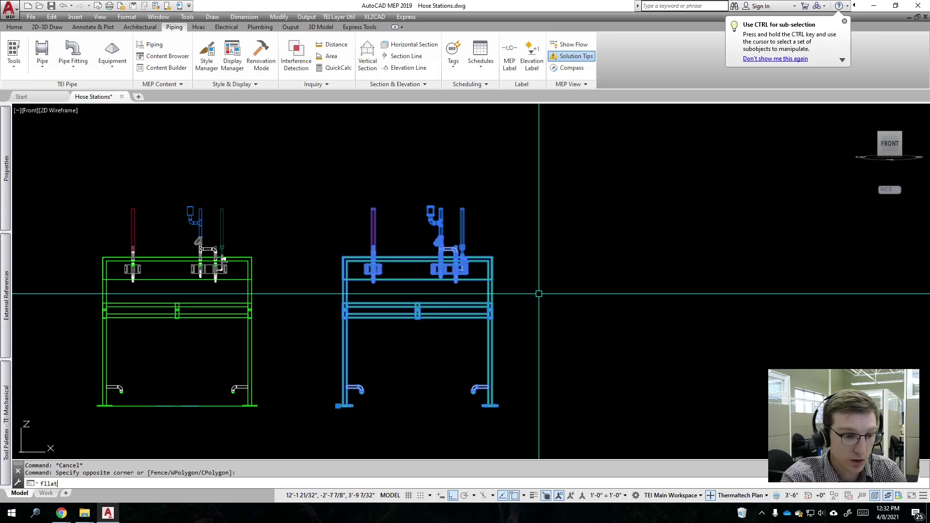
{"action": "type", "text": "latten"}
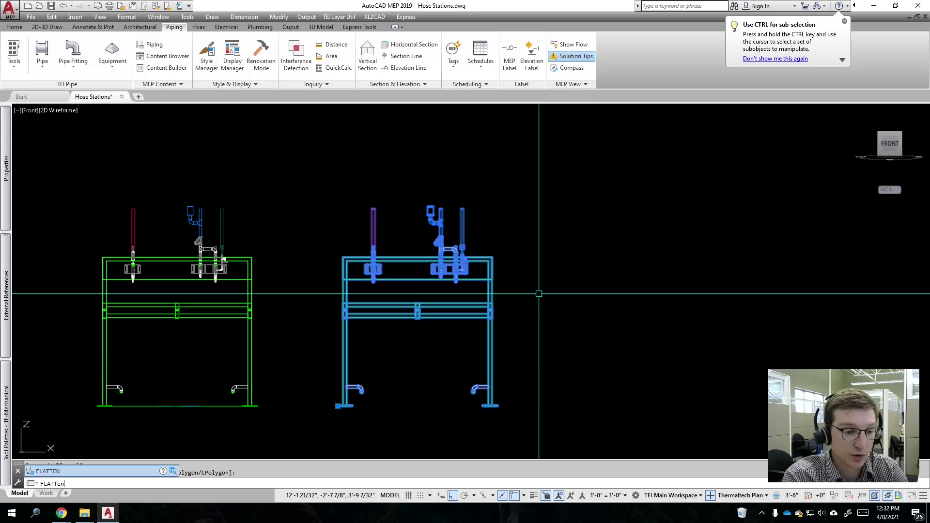
{"action": "key", "text": "Return"}
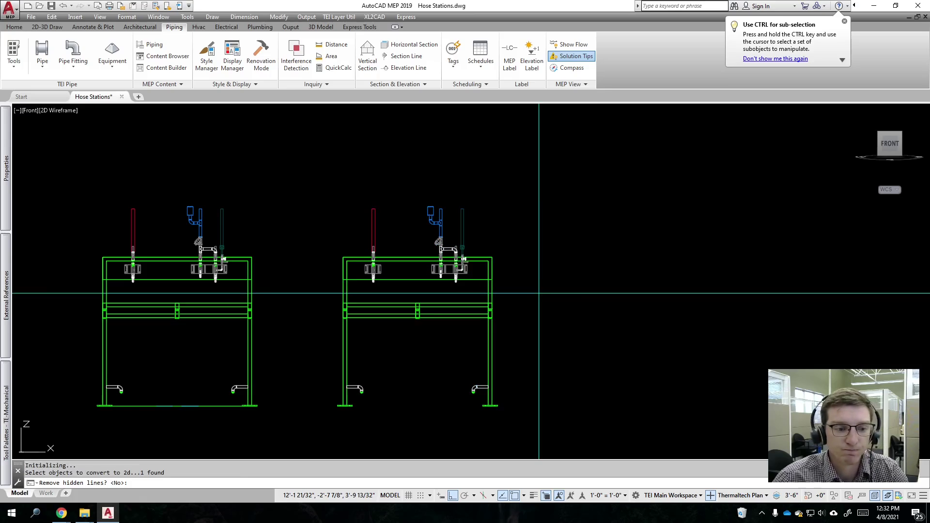
{"action": "key", "text": "Return"}
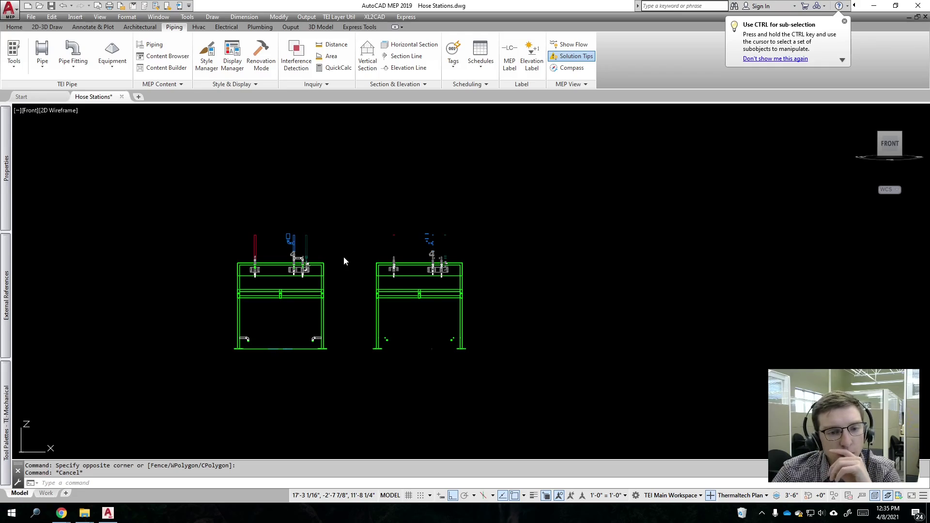
Step: Inspect the flattened hose station copy beside the original and check its block reference properties
{"action": "scroll", "coordinate": [344, 261], "scroll_direction": "up", "scroll_amount": 2}
{"action": "left_click", "coordinate": [229, 196]}
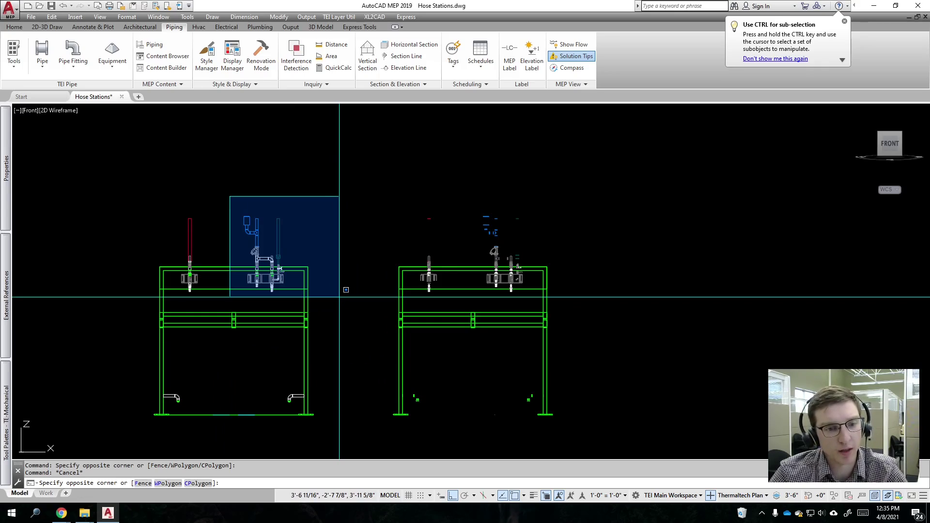
{"action": "key", "text": "Escape"}
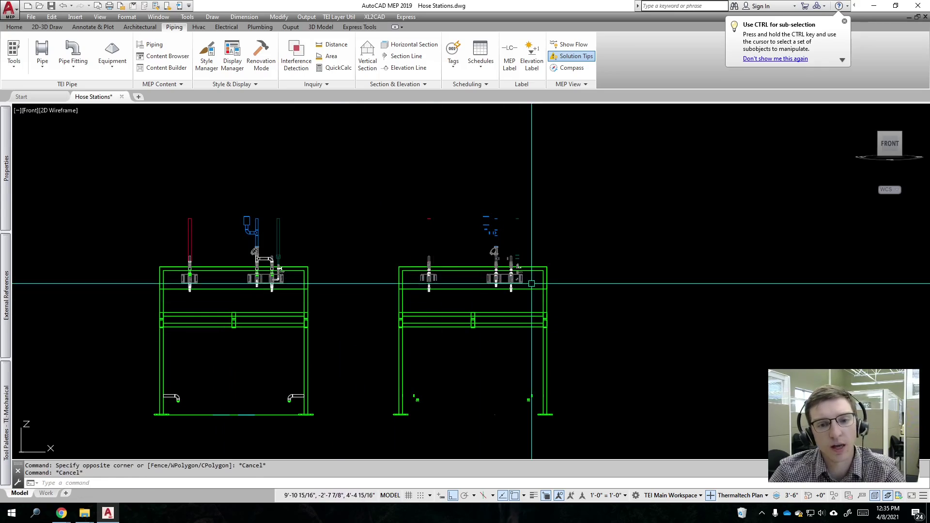
{"action": "left_click", "coordinate": [452, 276]}
{"action": "left_click", "coordinate": [425, 249]}
{"action": "left_click", "coordinate": [41, 163]}
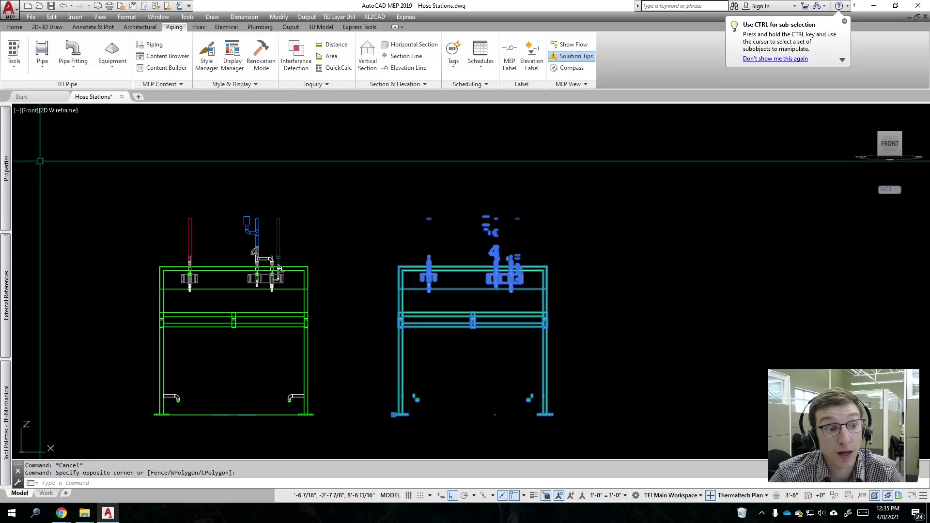
{"action": "mouse_move", "coordinate": [6, 154]}
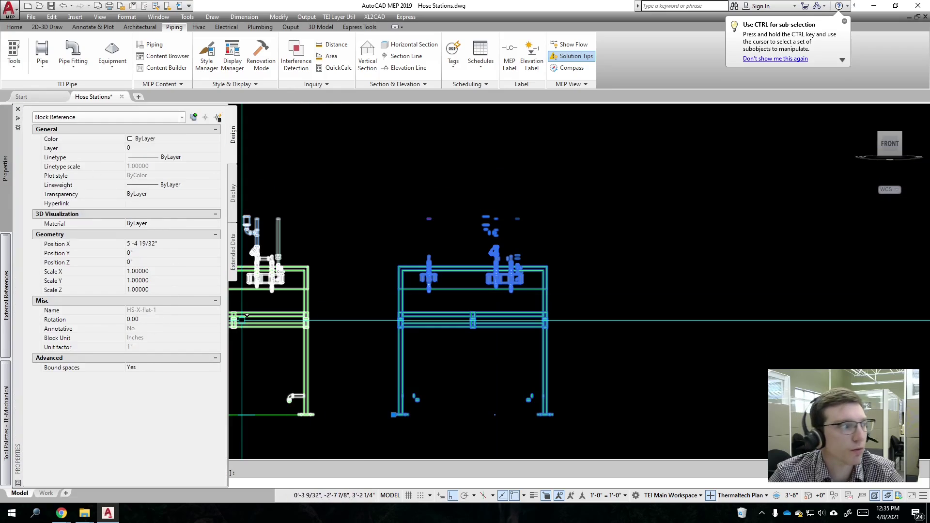
{"action": "key", "text": "Escape"}
Step: Read the help article on the FLATTEN command, highlight its "current viewing plane" wording, and leave the command
{"action": "type", "text": "flatten"}
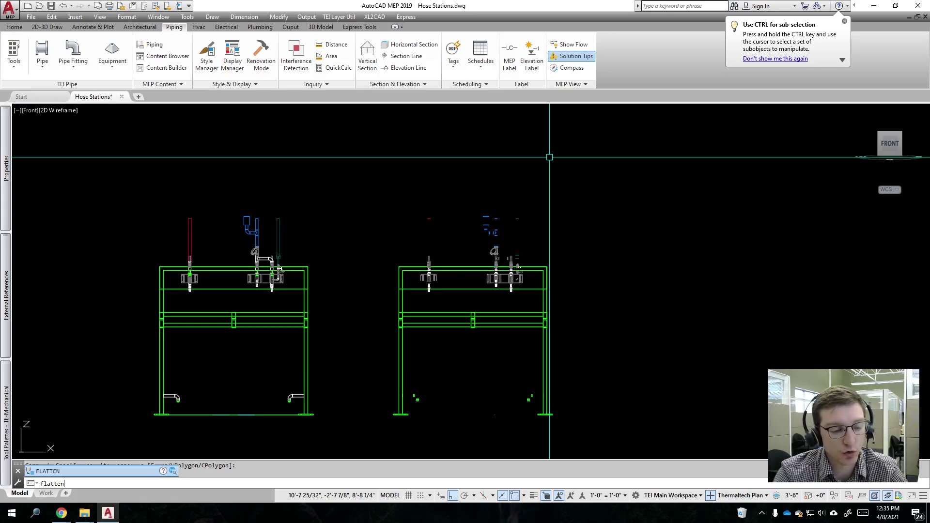
{"action": "left_click", "coordinate": [164, 471]}
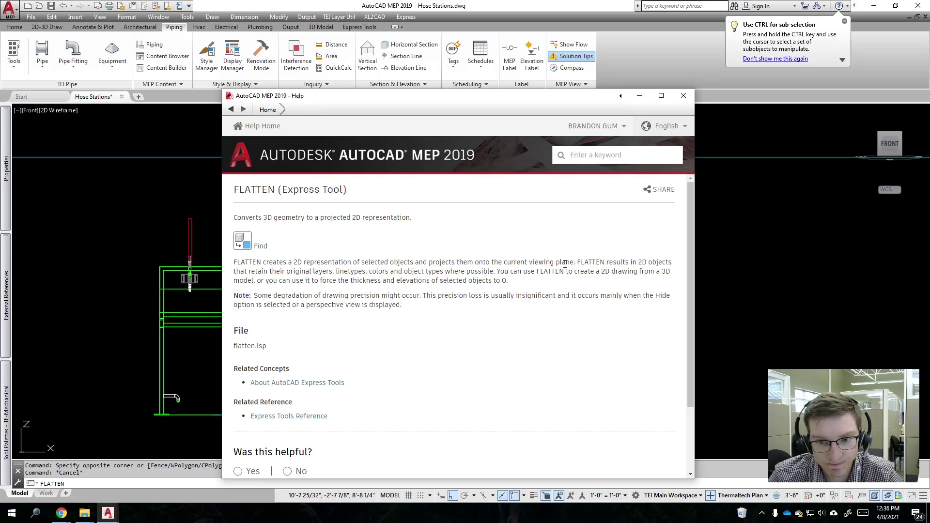
{"action": "left_click_drag", "start_coordinate": [567, 262], "coordinate": [501, 260]}
{"action": "left_click_drag", "start_coordinate": [573, 262], "coordinate": [507, 264]}
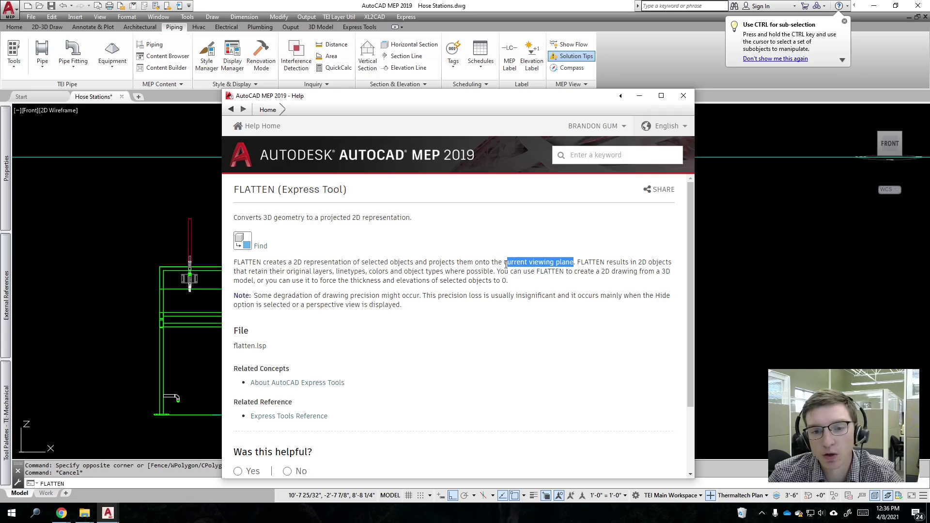
{"action": "left_click", "coordinate": [639, 97]}
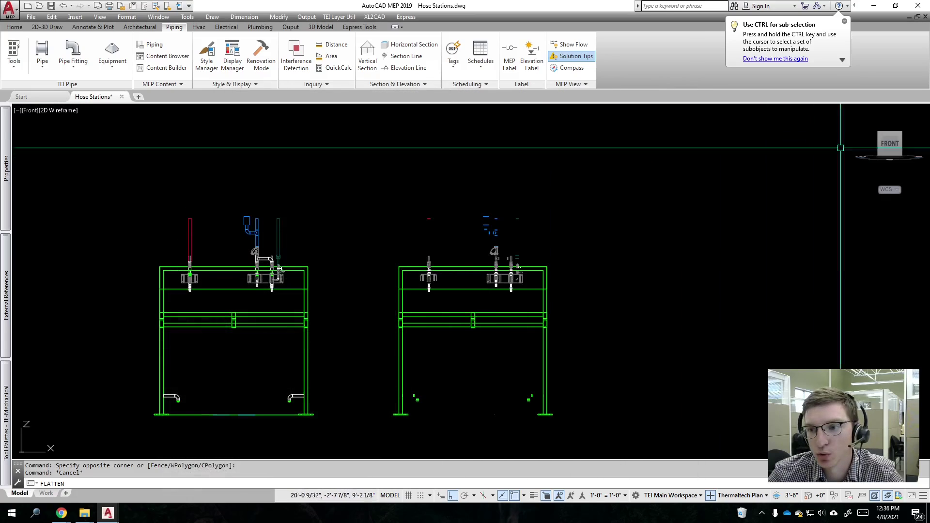
{"action": "scroll", "coordinate": [590, 249], "scroll_direction": "down", "scroll_amount": 5}
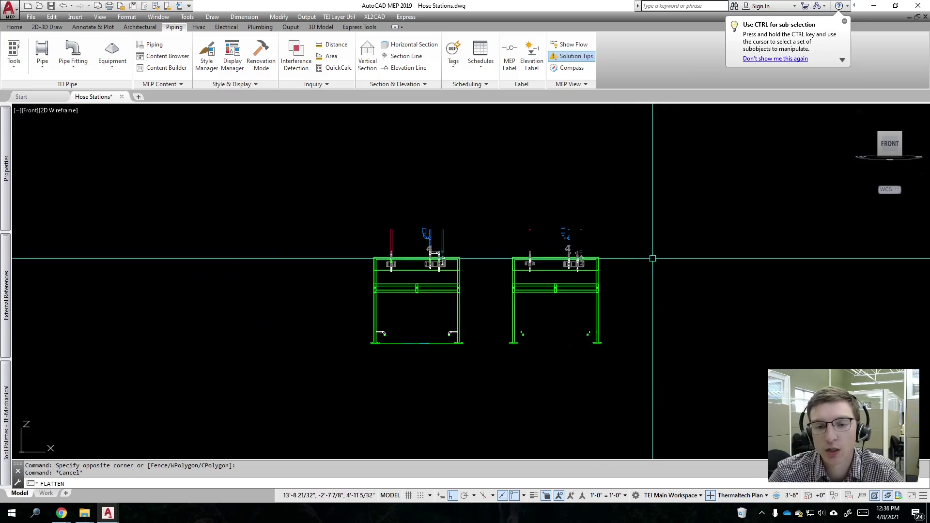
{"action": "scroll", "coordinate": [520, 273], "scroll_direction": "up", "scroll_amount": 3}
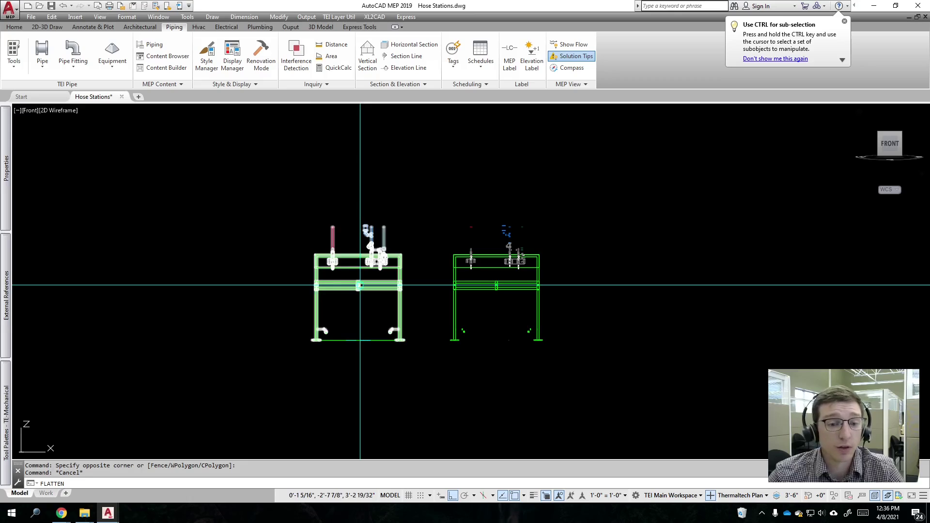
{"action": "key", "text": "Escape"}
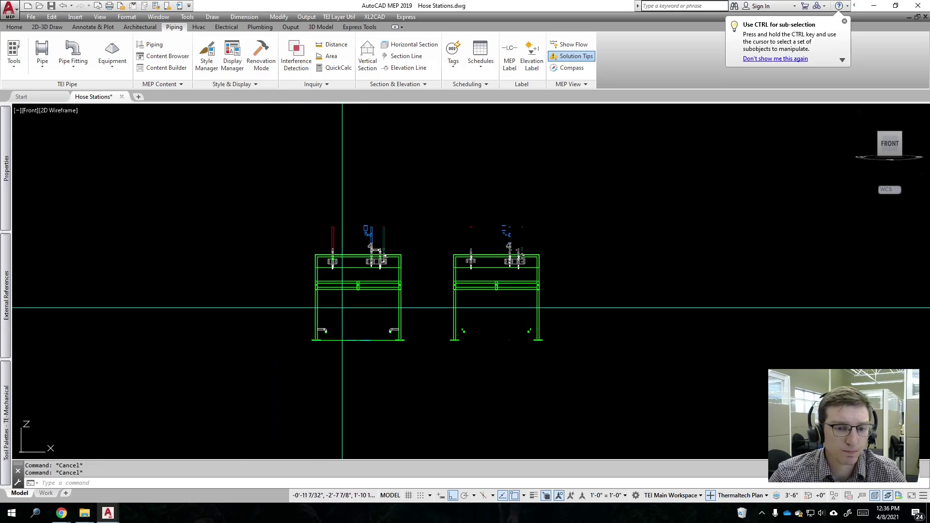
Step: Copy the original 3D hose station block and paste it into a new blank drawing
{"action": "left_click", "coordinate": [342, 308]}
{"action": "left_click", "coordinate": [254, 297]}
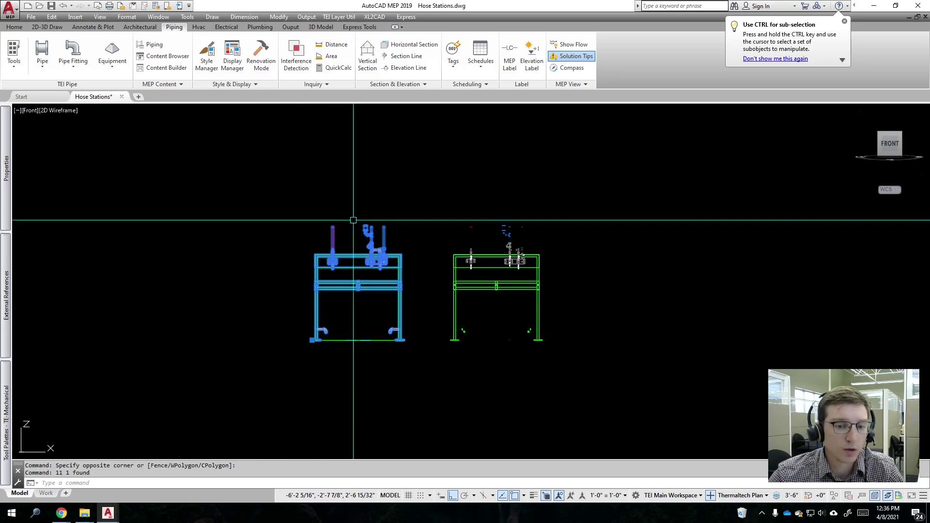
{"action": "scroll", "coordinate": [268, 169], "scroll_direction": "down", "scroll_amount": 2}
{"action": "left_click", "coordinate": [138, 97]}
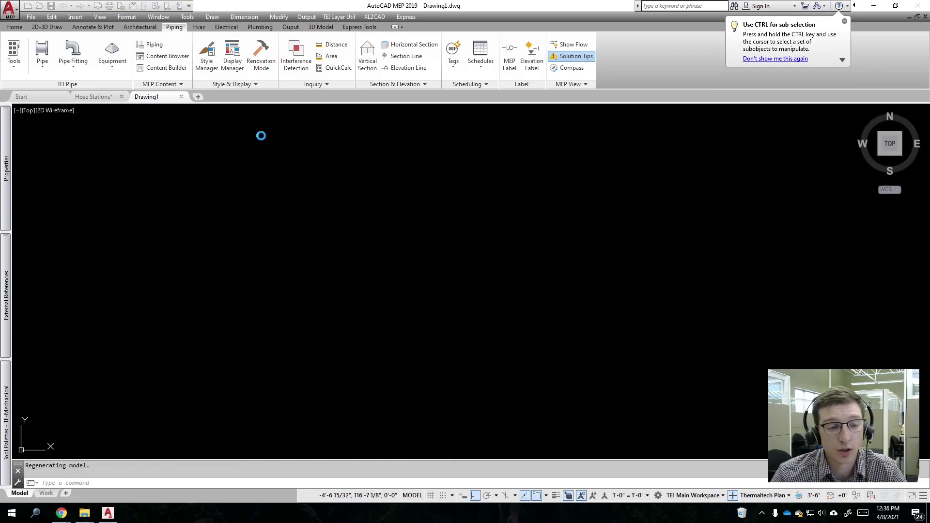
{"action": "type", "text": "22"}
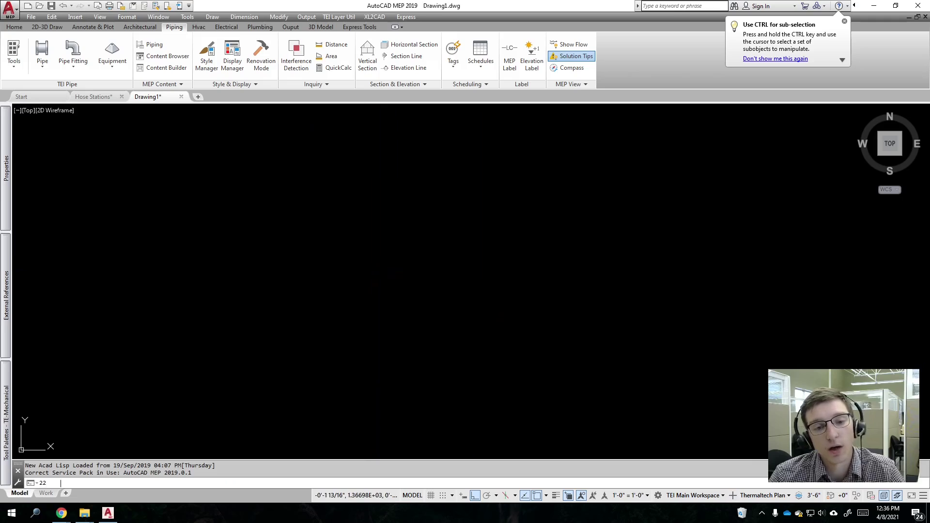
{"action": "key", "text": "ctrl+v"}
{"action": "left_click", "coordinate": [545, 264]}
{"action": "middle_click", "coordinate": [512, 280]}
{"action": "middle_click", "coordinate": [512, 280]}
Step: Create a Flatshot of the pasted hose station from the front view, inserted as a new block
{"action": "scroll", "coordinate": [494, 281], "scroll_direction": "down", "scroll_amount": 3}
{"action": "middle_click_drag", "start_coordinate": [494, 281], "coordinate": [567, 284], "text": "shift"}
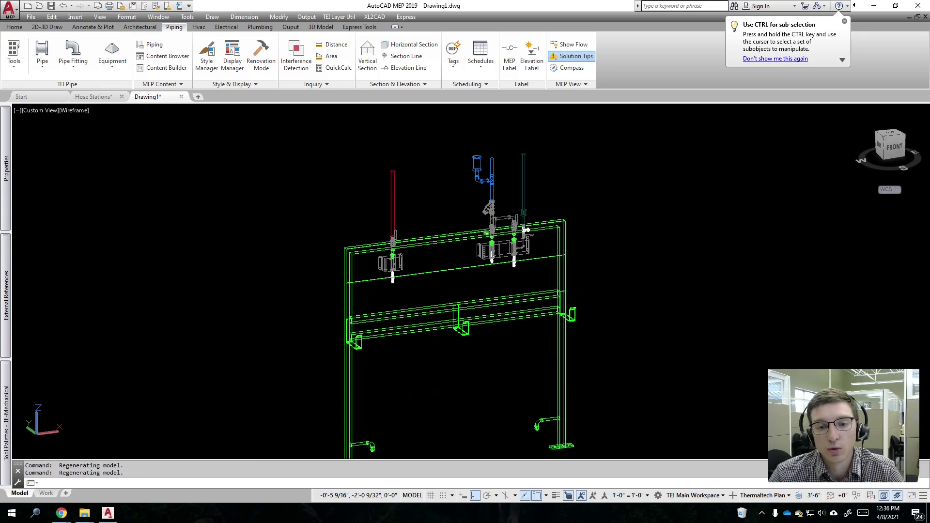
{"action": "scroll", "coordinate": [568, 279], "scroll_direction": "up", "scroll_amount": 3}
{"action": "left_click", "coordinate": [891, 145]}
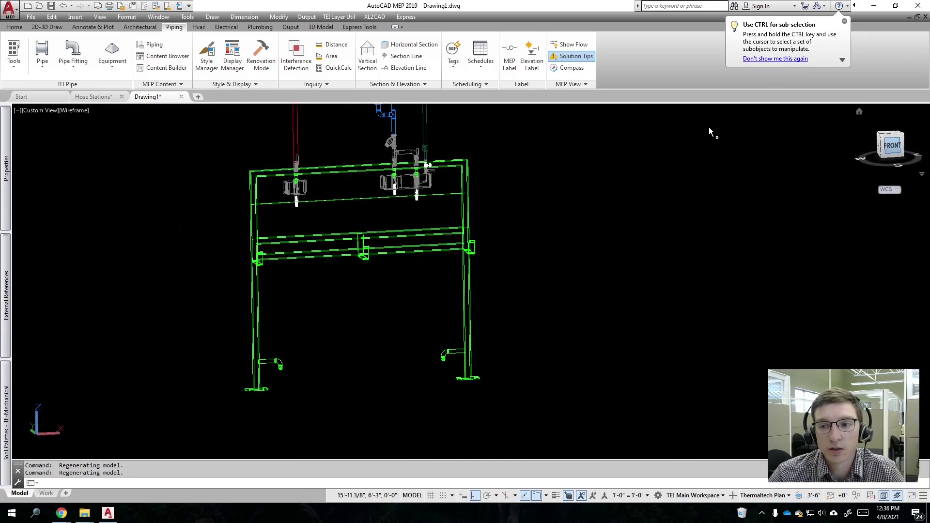
{"action": "type", "text": "flatshot"}
{"action": "key", "text": "Return"}
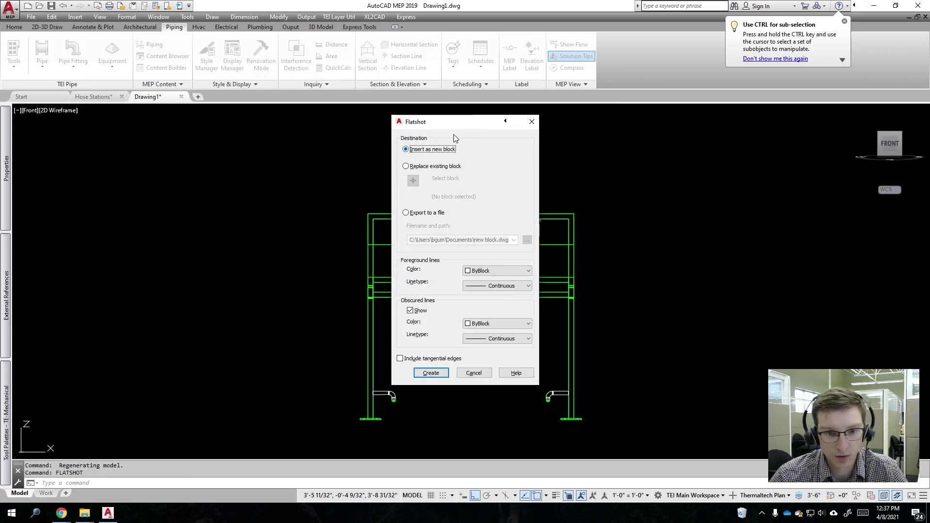
{"action": "left_click", "coordinate": [430, 373]}
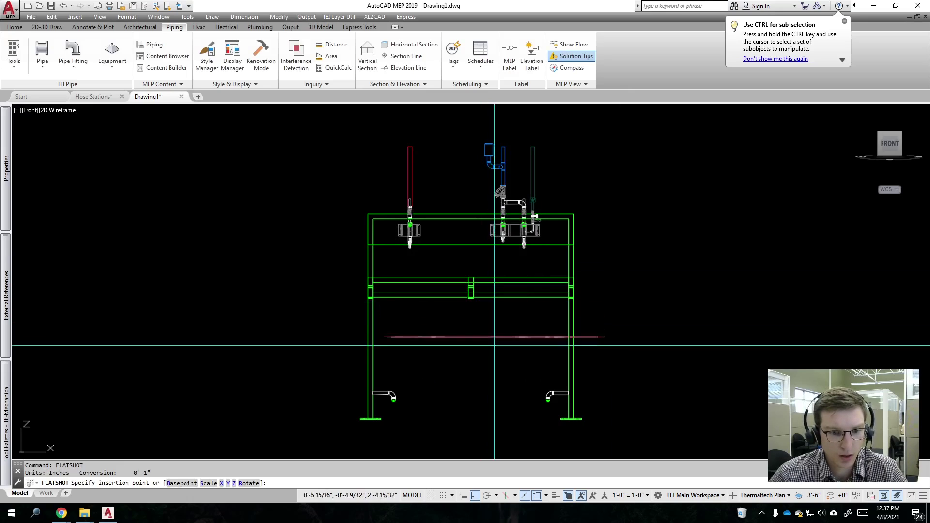
Step: Place the Flatshot block at the lower-left corner of the left foot plate with scale 1 and rotation 0
{"action": "scroll", "coordinate": [375, 394], "scroll_direction": "up", "scroll_amount": 5}
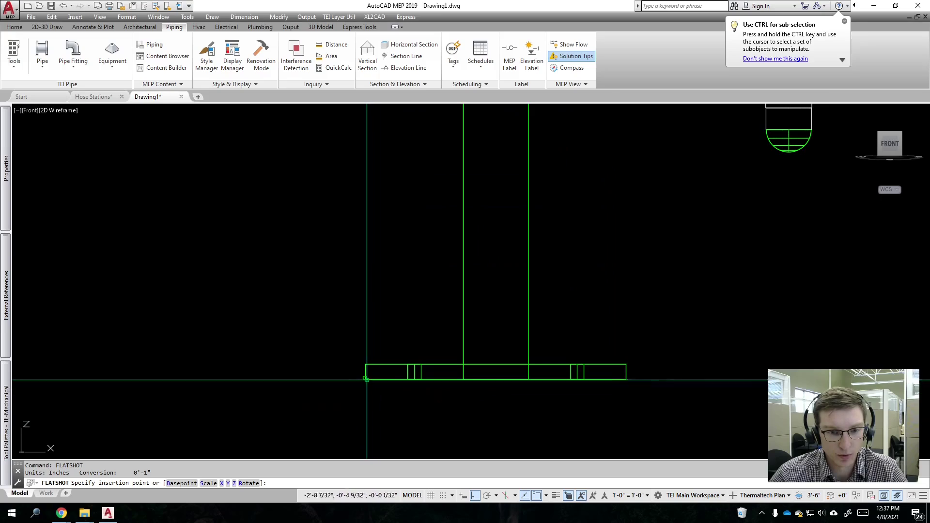
{"action": "left_click", "coordinate": [367, 378]}
{"action": "scroll", "coordinate": [411, 400], "scroll_direction": "down", "scroll_amount": 3}
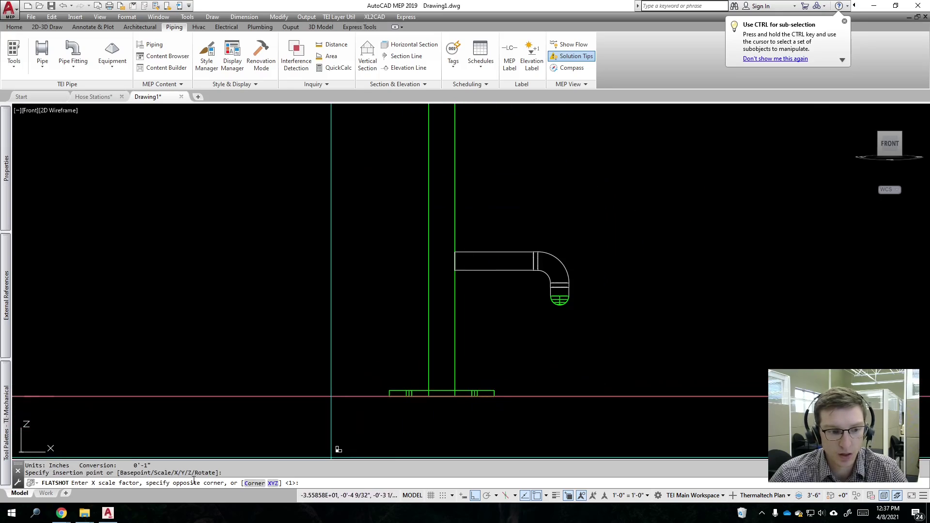
{"action": "key", "text": "Return"}
{"action": "key", "text": "Return"}
{"action": "key", "text": "Return"}
Step: Move the Flatshot block to the open space left of the 3D hose station and view both from an angle
{"action": "scroll", "coordinate": [436, 334], "scroll_direction": "down", "scroll_amount": 5}
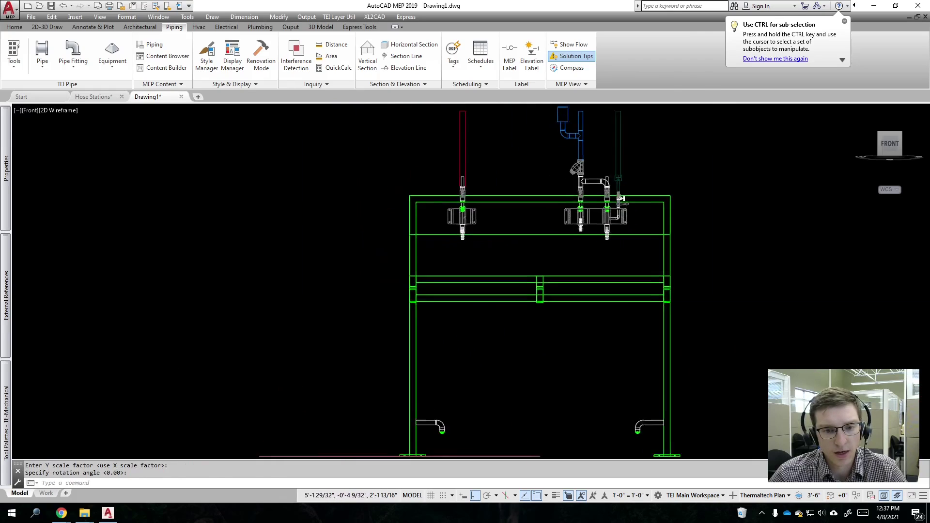
{"action": "middle_click", "coordinate": [634, 289]}
{"action": "middle_click", "coordinate": [635, 289]}
{"action": "middle_click_drag", "start_coordinate": [508, 358], "coordinate": [491, 353], "text": "shift"}
{"action": "type", "text": "m"}
{"action": "key", "text": "Return"}
{"action": "left_click", "coordinate": [499, 368]}
{"action": "scroll", "coordinate": [320, 416], "scroll_direction": "down", "scroll_amount": 2}
{"action": "left_click", "coordinate": [320, 416]}
{"action": "scroll", "coordinate": [320, 416], "scroll_direction": "down", "scroll_amount": 2}
{"action": "scroll", "coordinate": [388, 310], "scroll_direction": "up", "scroll_amount": 3}
{"action": "middle_click_drag", "start_coordinate": [388, 310], "coordinate": [443, 329], "text": "shift"}
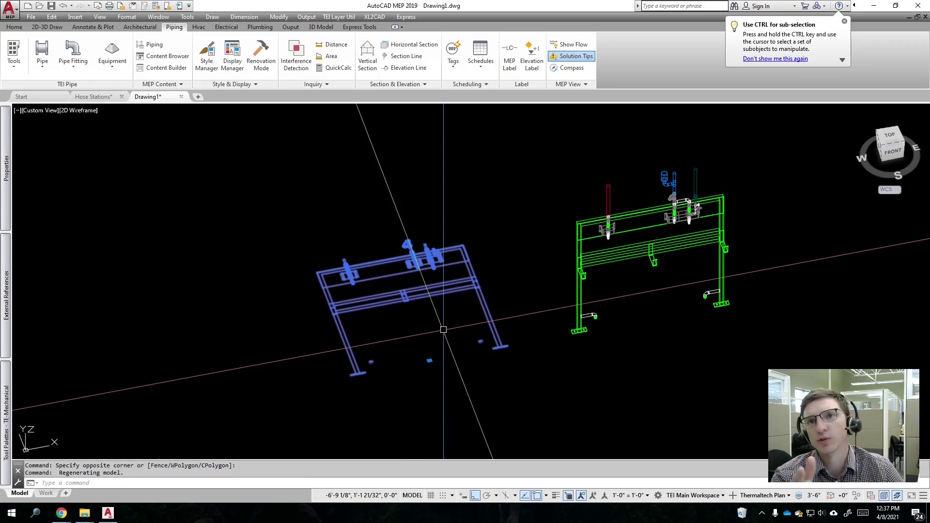
Step: Try to open the Flatshot block in the Block Editor
{"action": "type", "text": "bedit"}
{"action": "key", "text": "Return"}
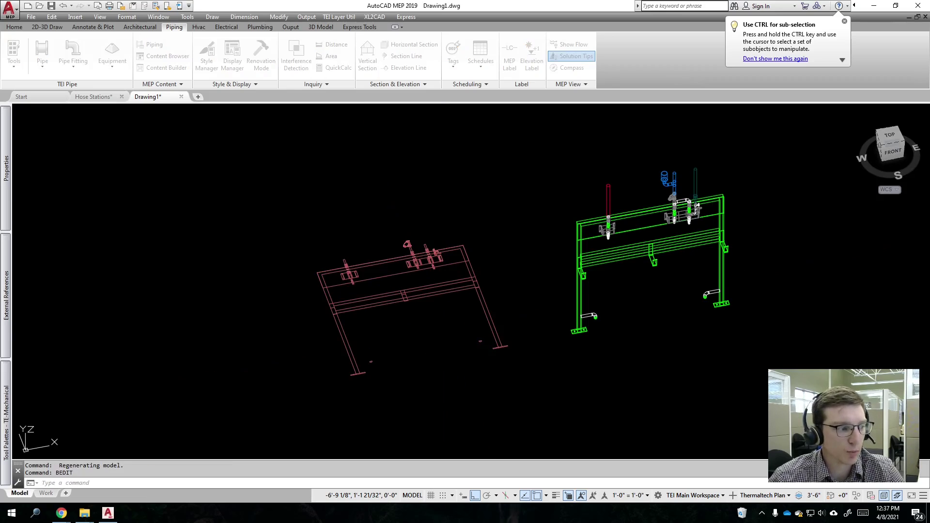
{"action": "scroll", "coordinate": [173, 158], "scroll_direction": "down", "scroll_amount": 3}
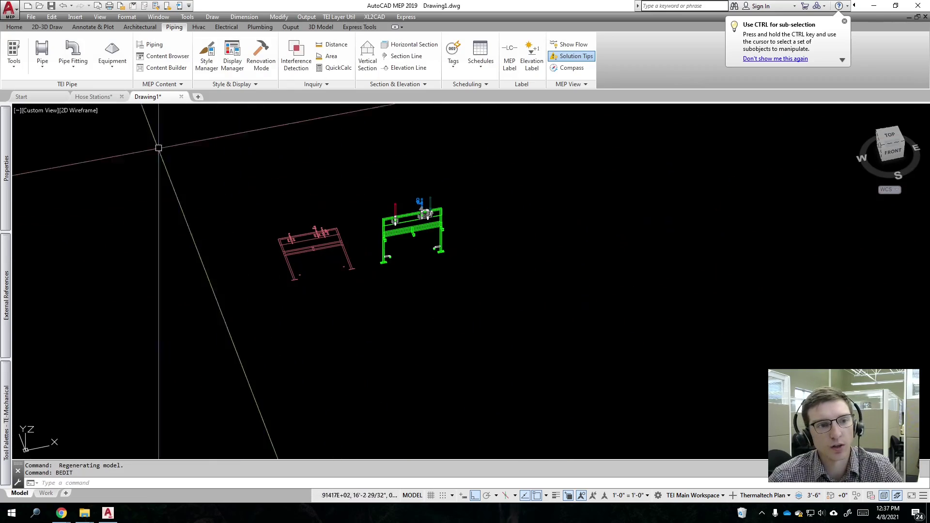
Step: Return to the Hose Stations drawing and turn the view to the front's upper-left isometric corner
{"action": "left_click", "coordinate": [93, 96]}
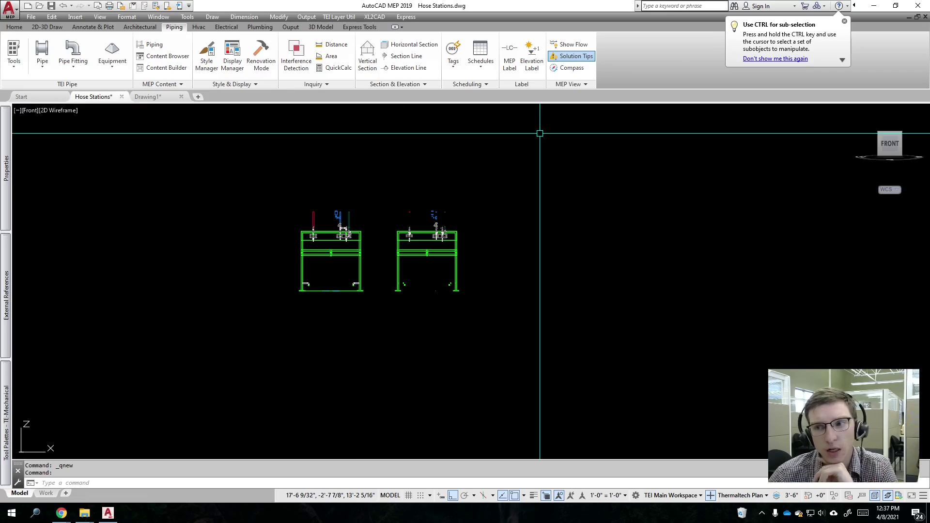
{"action": "left_click", "coordinate": [881, 133]}
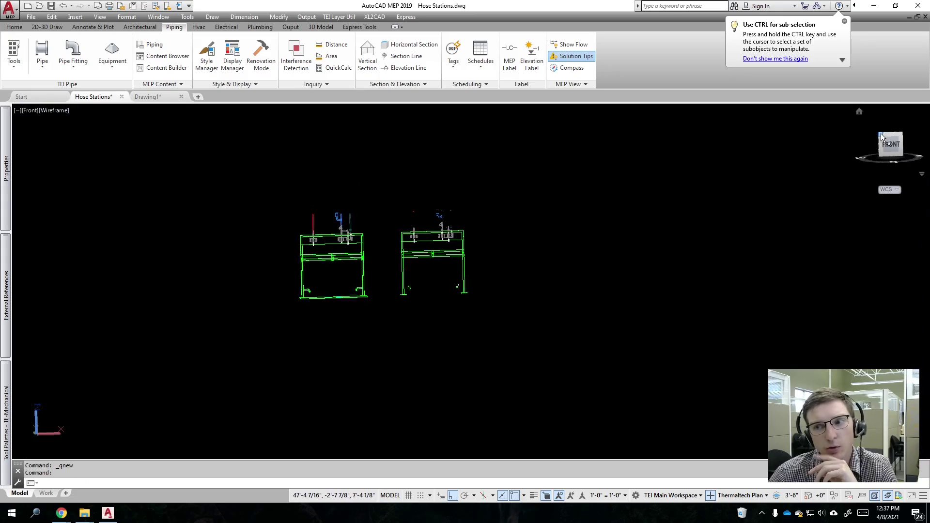